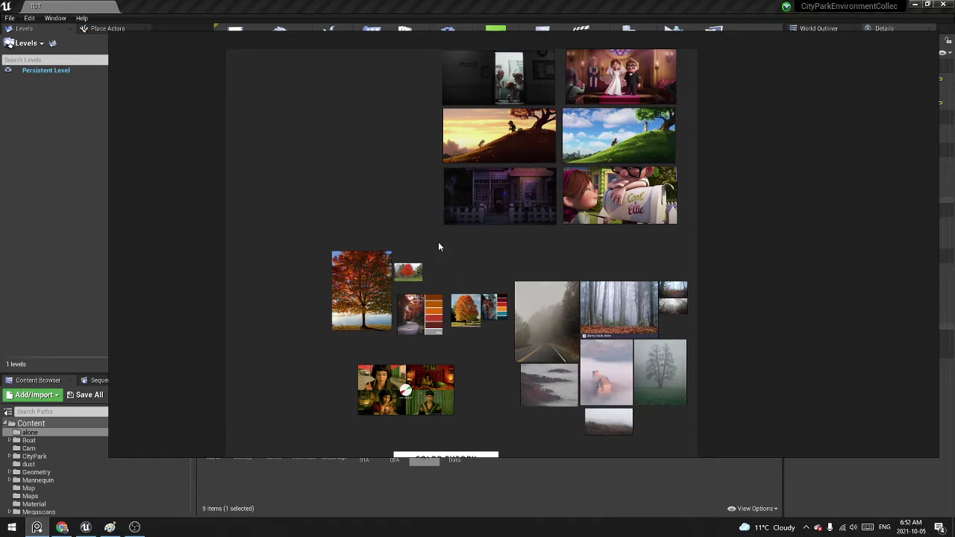
Look over the whole reference board, from the animated film stills to the autumn, fog and Color Theory images.
middle_click_drag(498, 314, 485, 332)
middle_click_drag(561, 323, 546, 408)
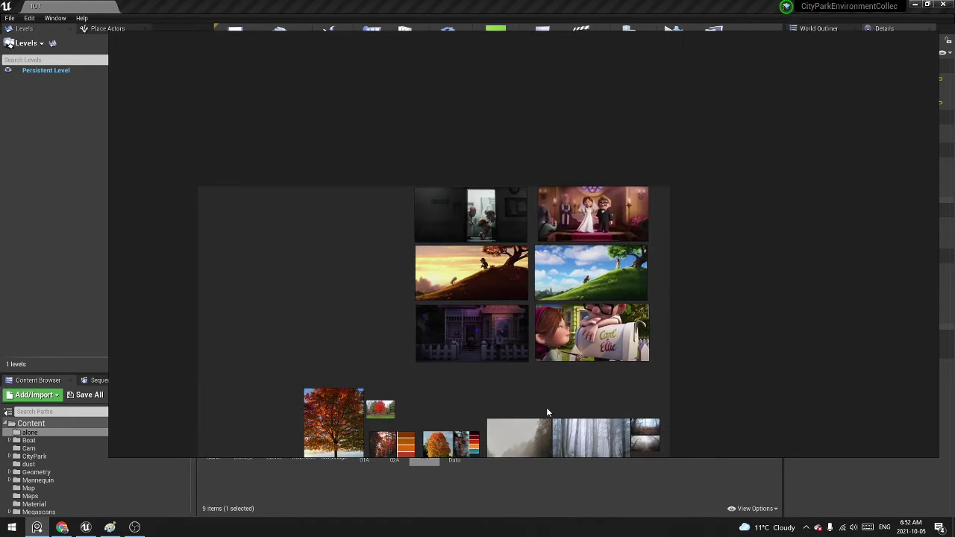
scroll(553, 341, "up", 3)
scroll(554, 340, "down", 3)
middle_click_drag(542, 354, 602, 64)
scroll(501, 328, "up", 3)
middle_click_drag(501, 331, 567, 187)
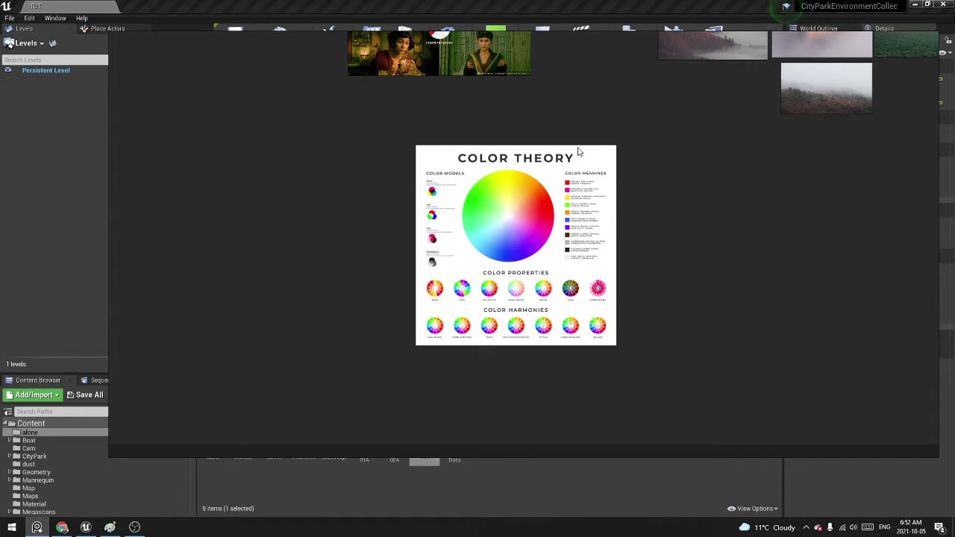
middle_click_drag(592, 141, 503, 364)
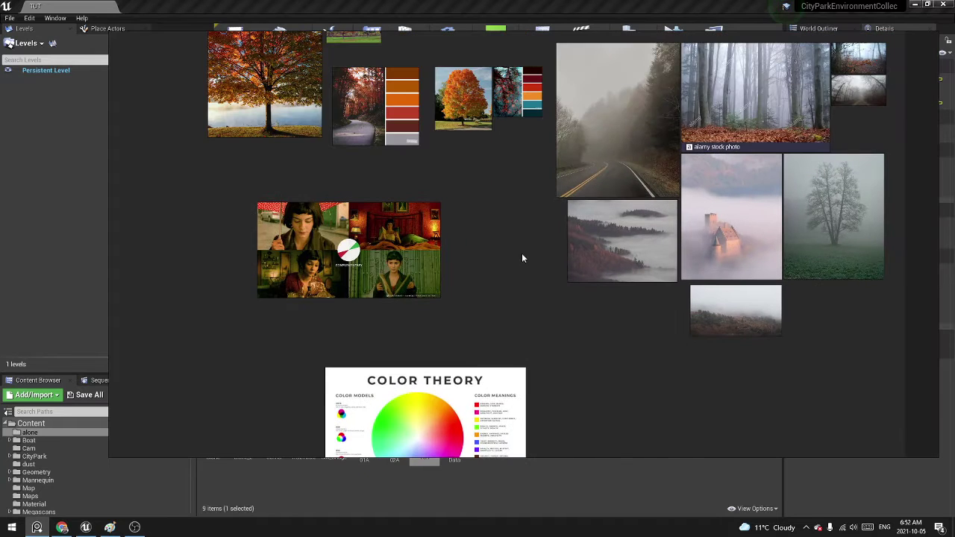
middle_click_drag(522, 253, 498, 361)
middle_click_drag(567, 247, 551, 338)
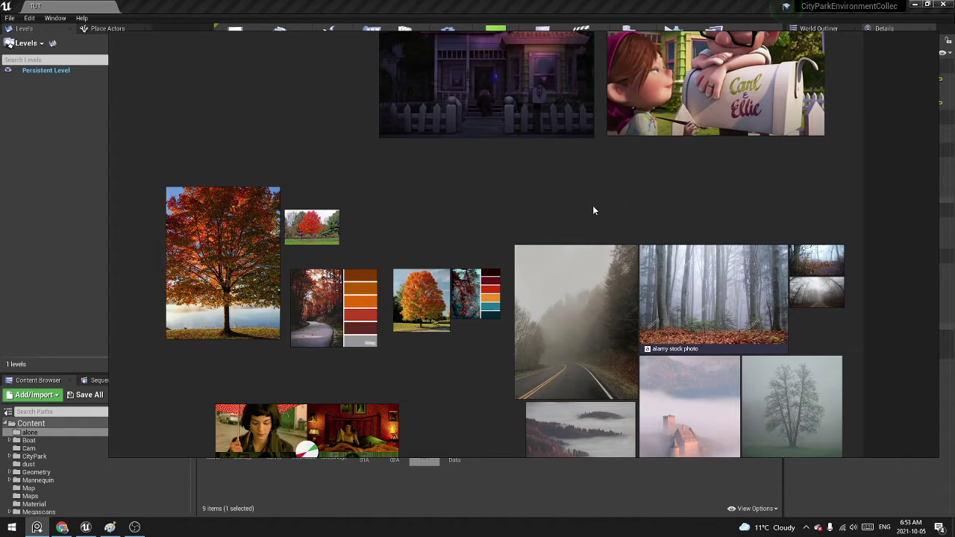
middle_click_drag(615, 181, 619, 229)
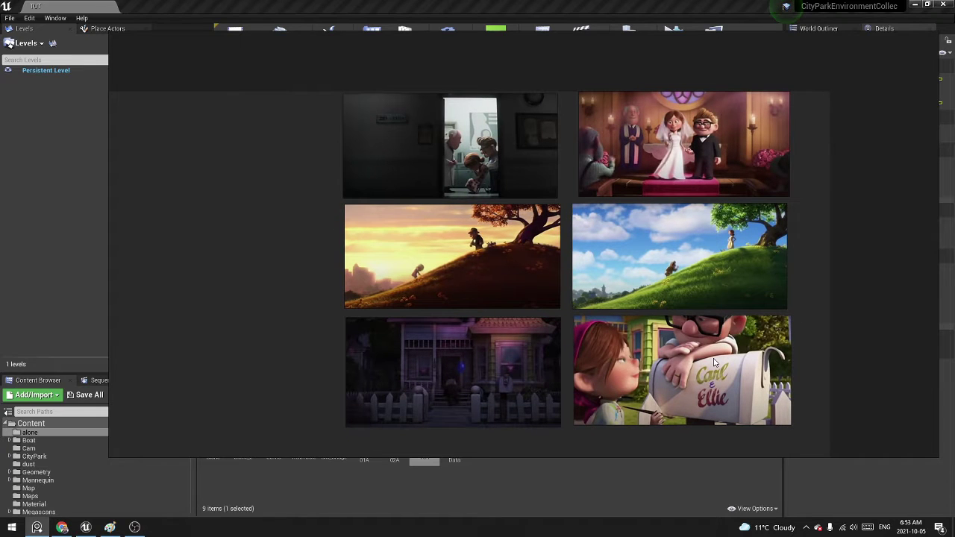
Examine the lighting and colour mood of the animated film stills, including the mailbox and wedding scenes.
left_click(714, 362)
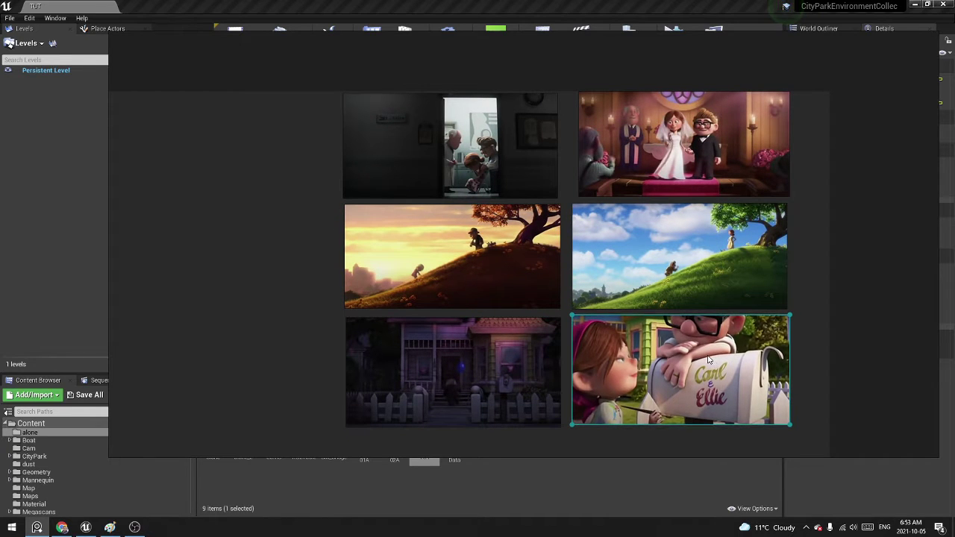
left_click(803, 275)
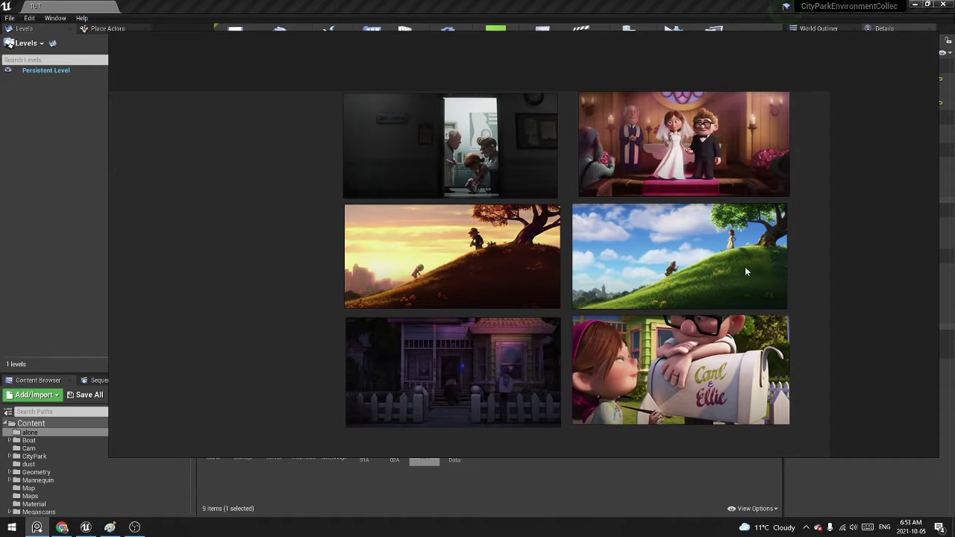
left_click(778, 353)
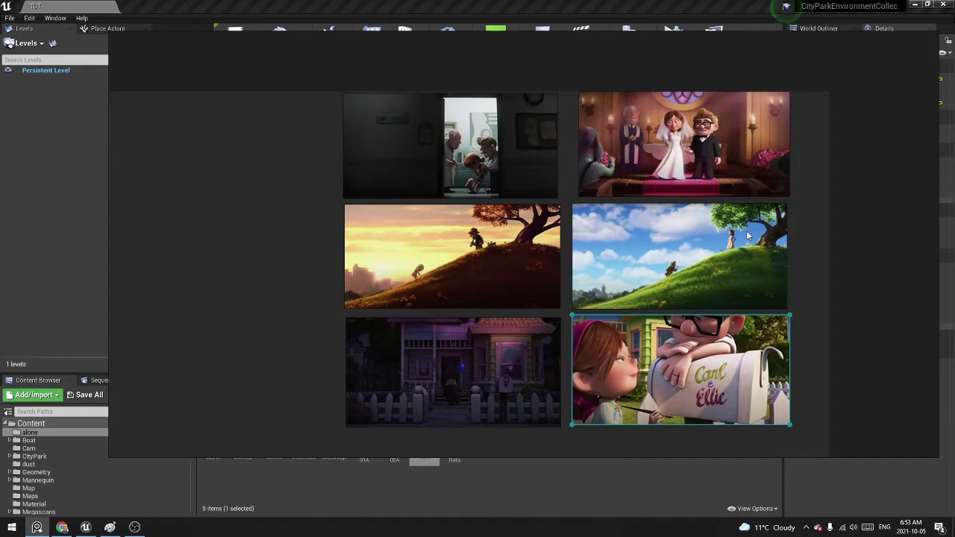
left_click(628, 110)
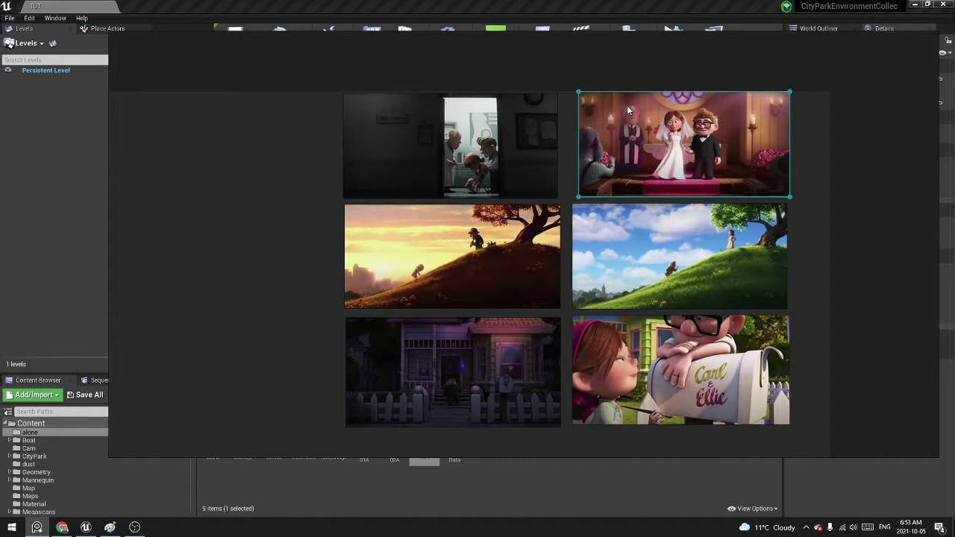
left_click(815, 152)
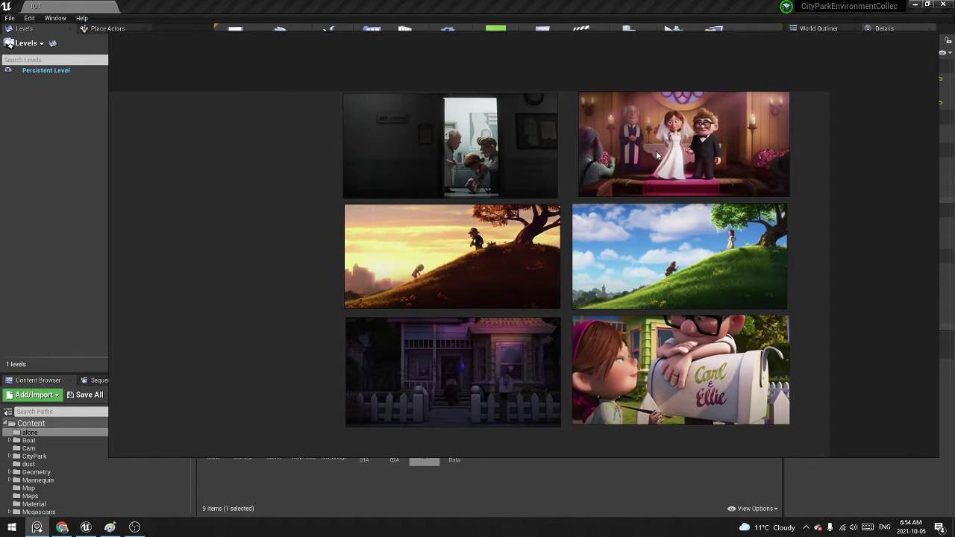
scroll(681, 131, "up", 2)
middle_click_drag(682, 116, 691, 142)
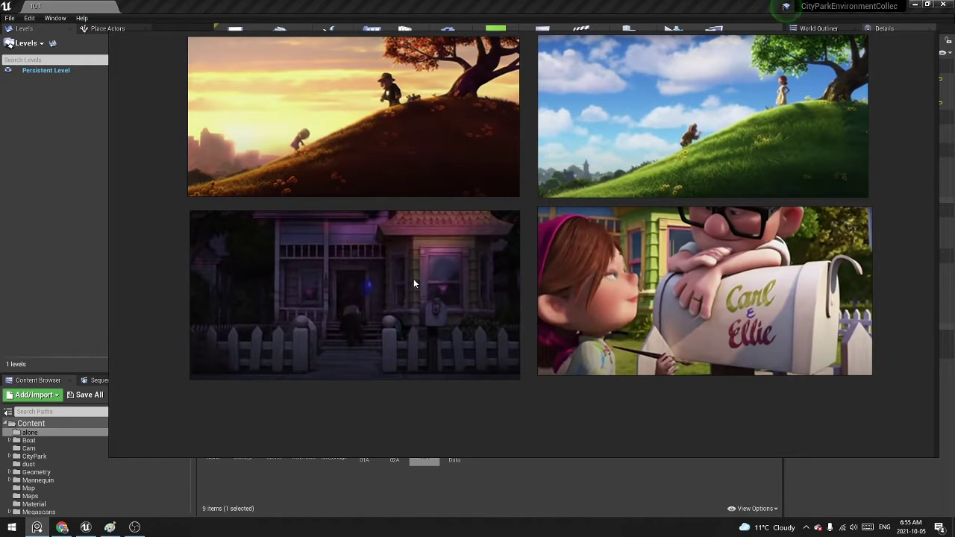
Compare the dark house still with the foggy road, forest and castle reference photos.
middle_click_drag(415, 280, 426, 196)
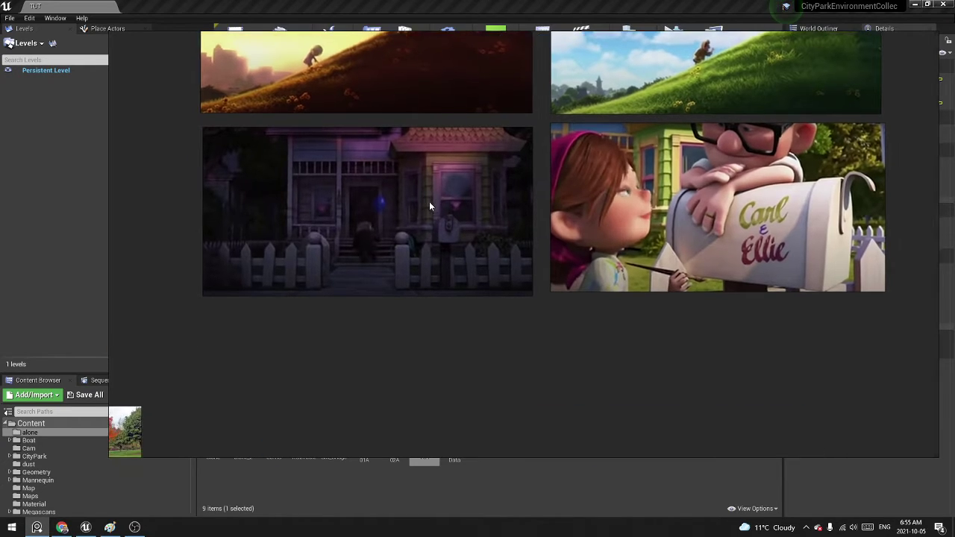
scroll(429, 203, "down", 3)
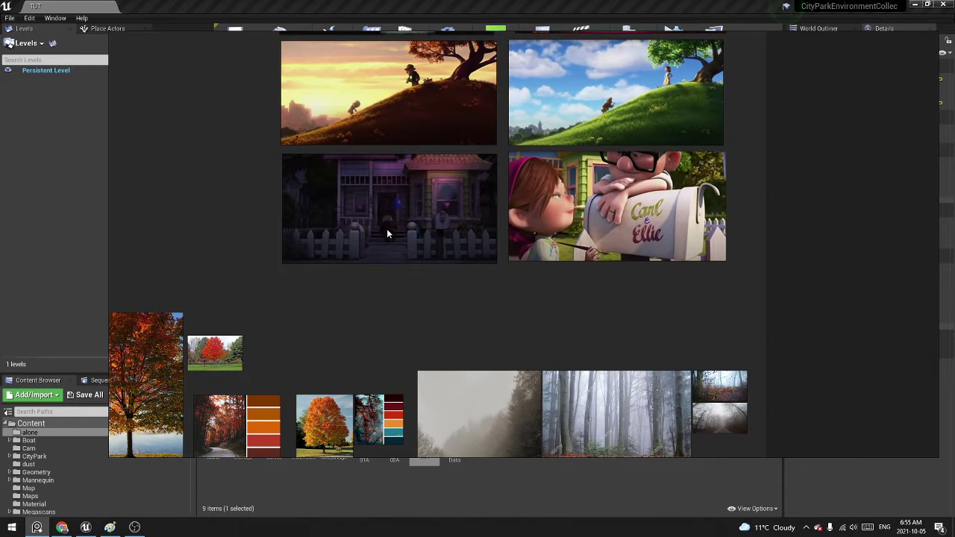
middle_click_drag(510, 247, 543, 159)
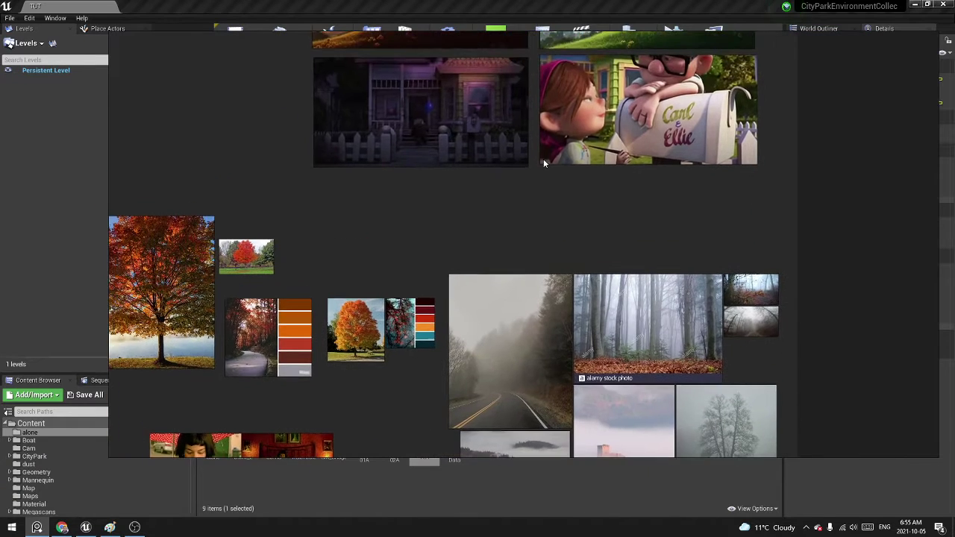
scroll(508, 168, "down", 1)
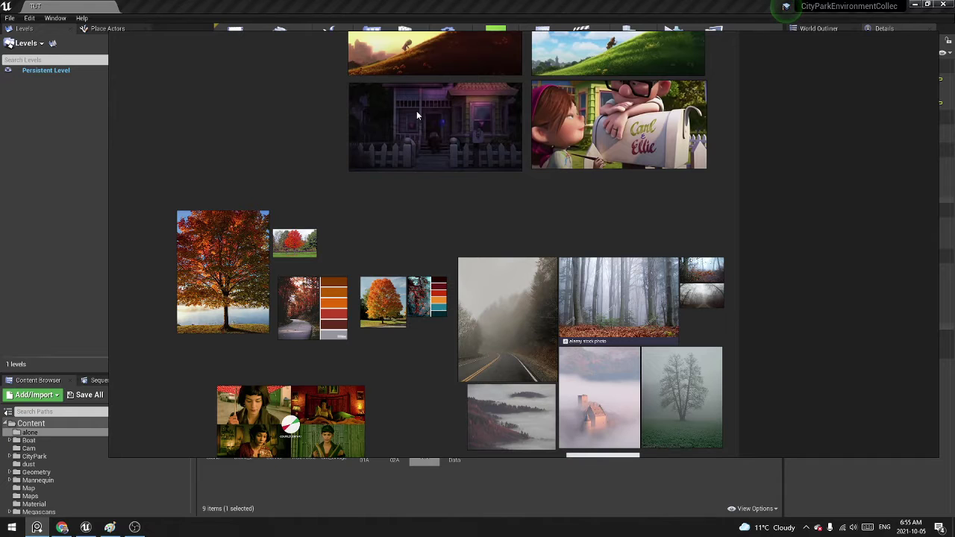
middle_click_drag(565, 327, 614, 252)
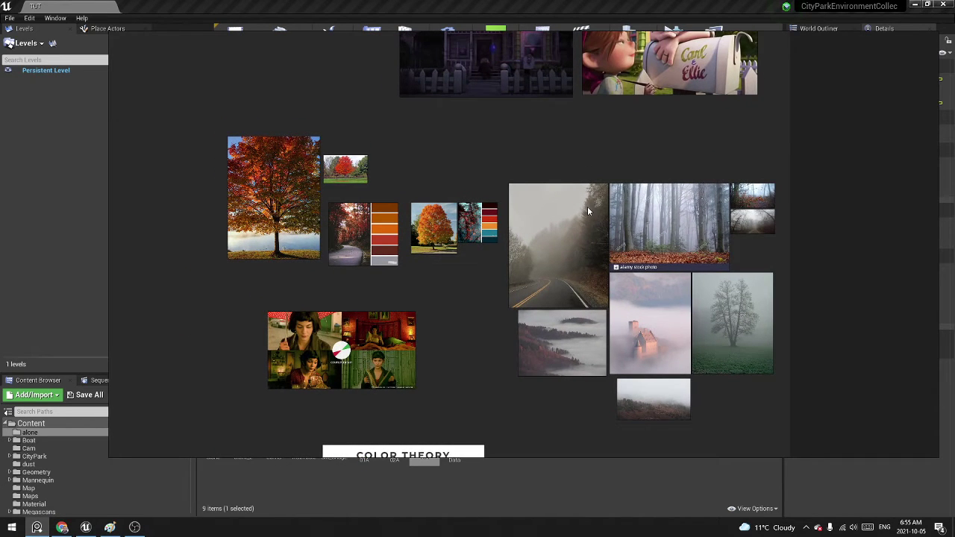
middle_click_drag(587, 212, 551, 162)
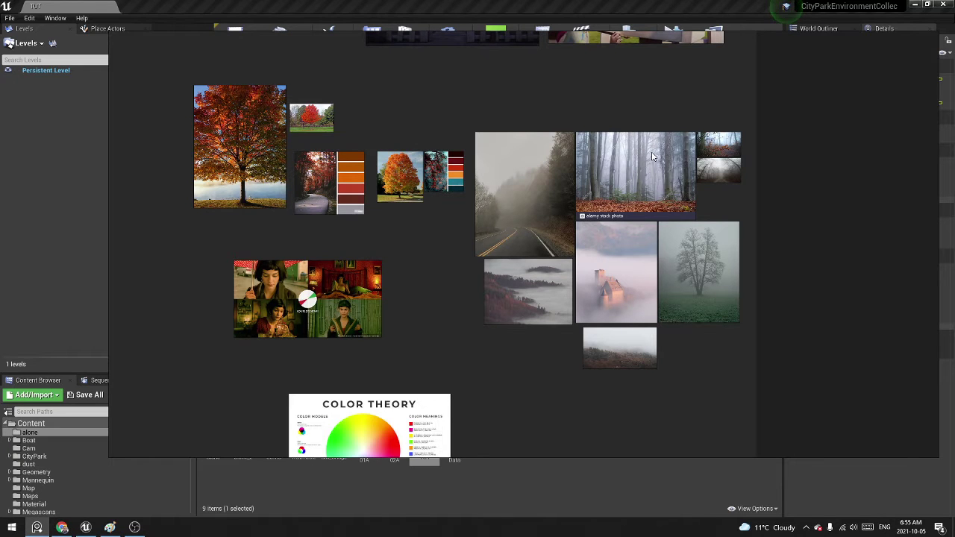
scroll(608, 191, "up", 1)
scroll(586, 161, "up", 1)
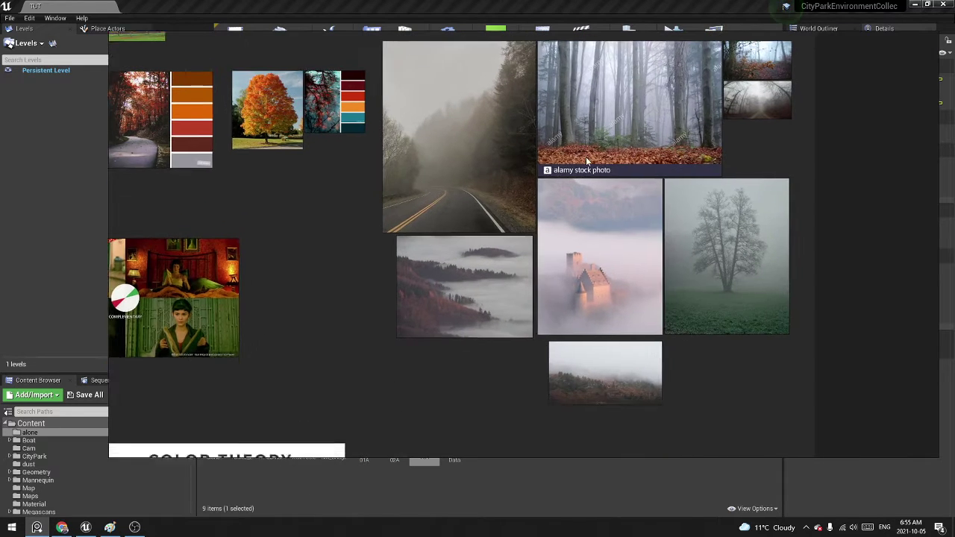
middle_click_drag(587, 162, 588, 221)
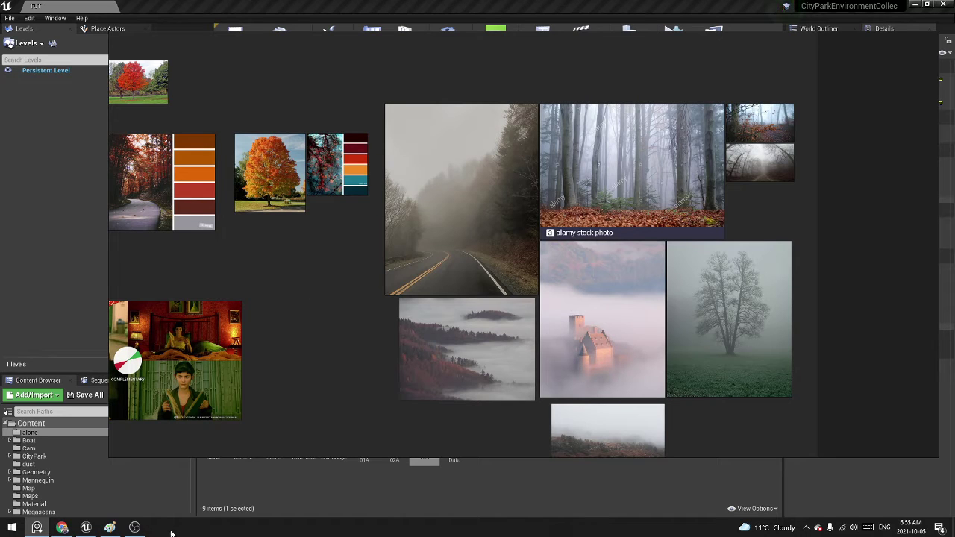
Examine the autumn tree photos and their orange, red and teal colour palettes up close.
left_click(134, 528)
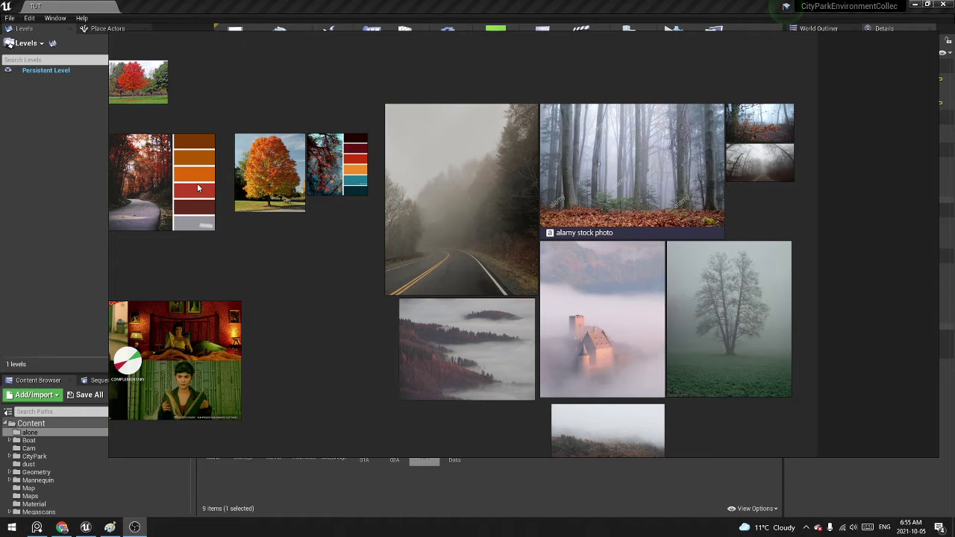
middle_click_drag(185, 152, 411, 216)
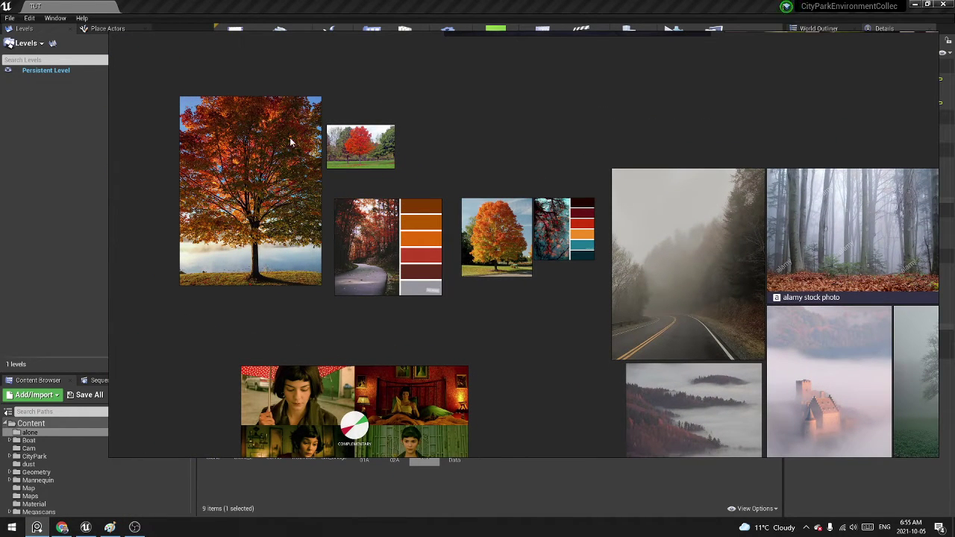
middle_click_drag(293, 164, 274, 157)
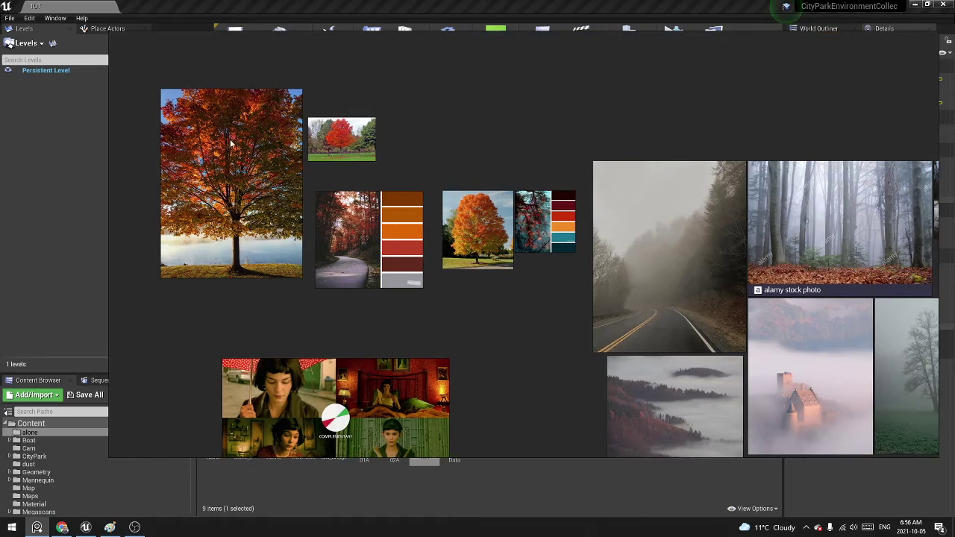
scroll(487, 237, "up", 4)
scroll(690, 183, "down", 5)
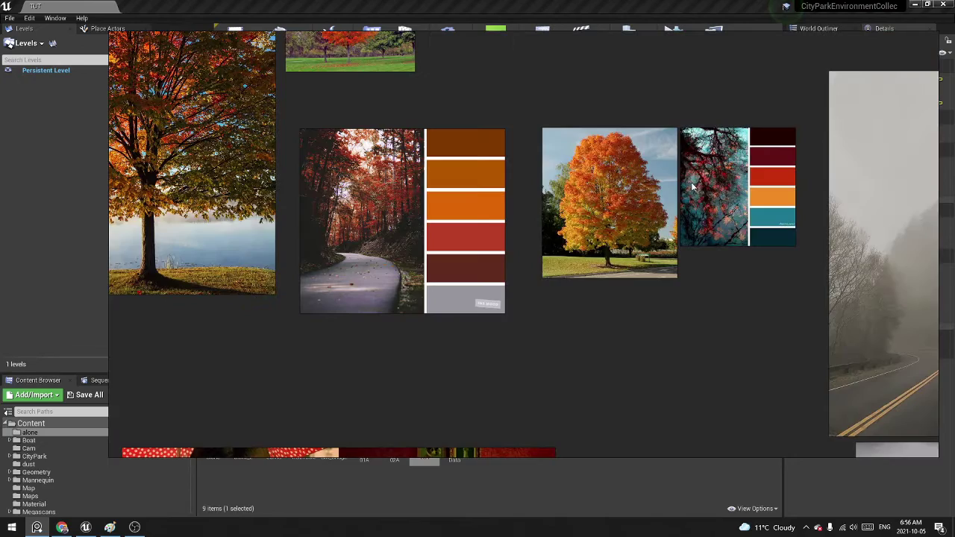
scroll(773, 165, "up", 5)
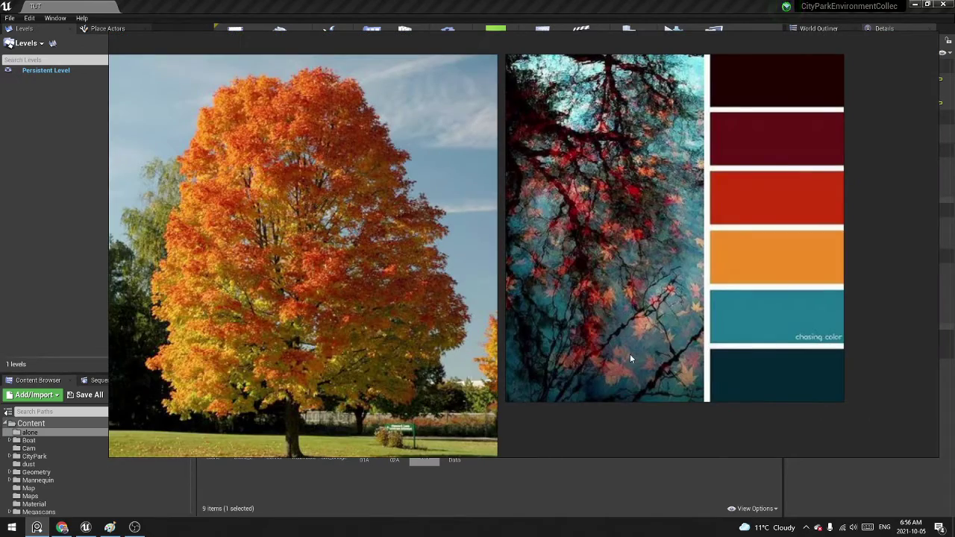
scroll(626, 183, "down", 5)
scroll(560, 328, "up", 1)
middle_click_drag(556, 336, 585, 183)
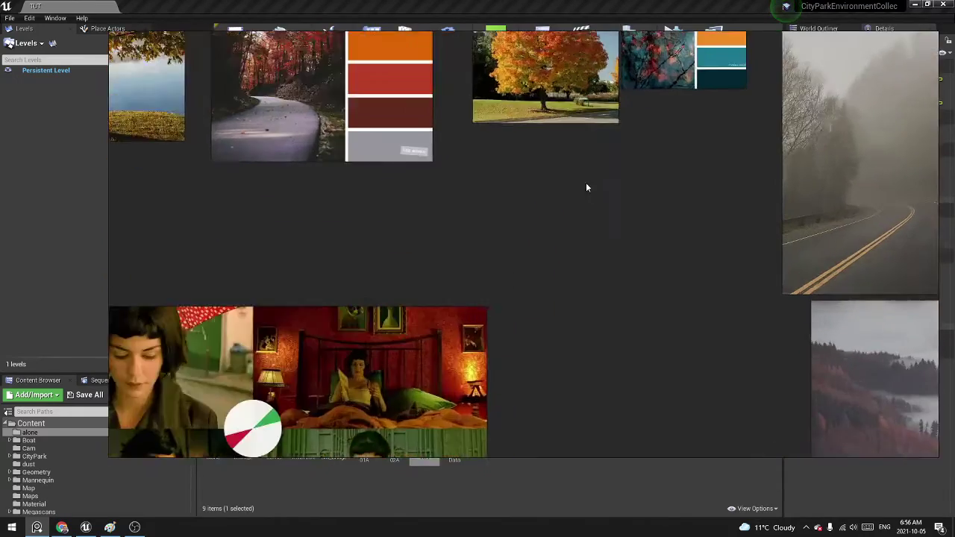
Review the foggy landscape photos alongside the Color Theory chart and the complementary-colour film stills.
scroll(583, 196, "down", 3)
middle_click_drag(557, 258, 276, 314)
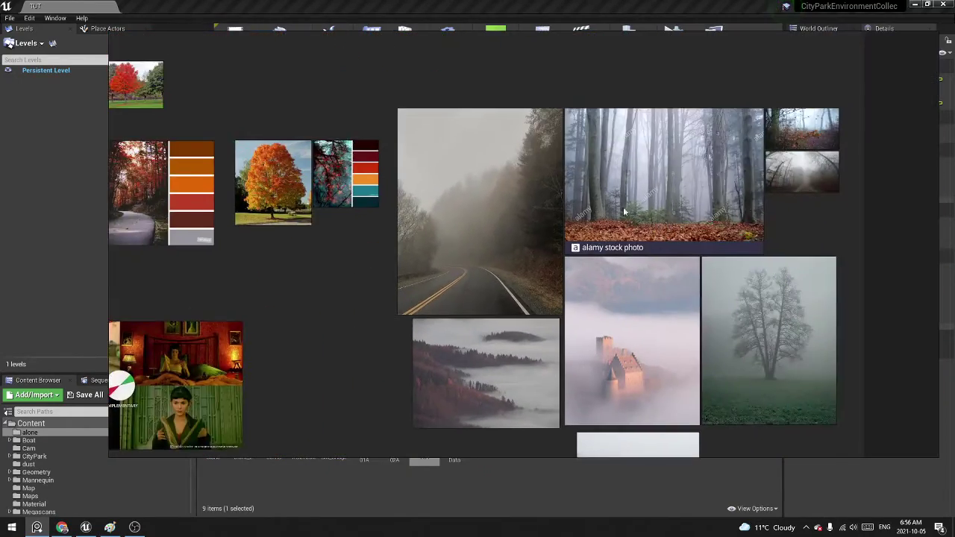
middle_click_drag(691, 183, 600, 116)
scroll(600, 116, "down", 2)
scroll(600, 157, "down", 1)
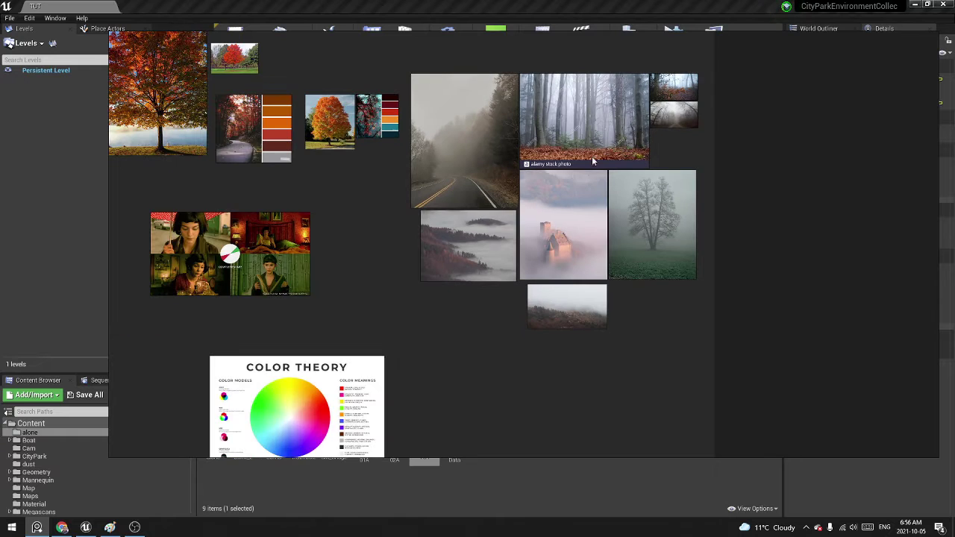
middle_click_drag(372, 376, 410, 333)
scroll(427, 228, "up", 3)
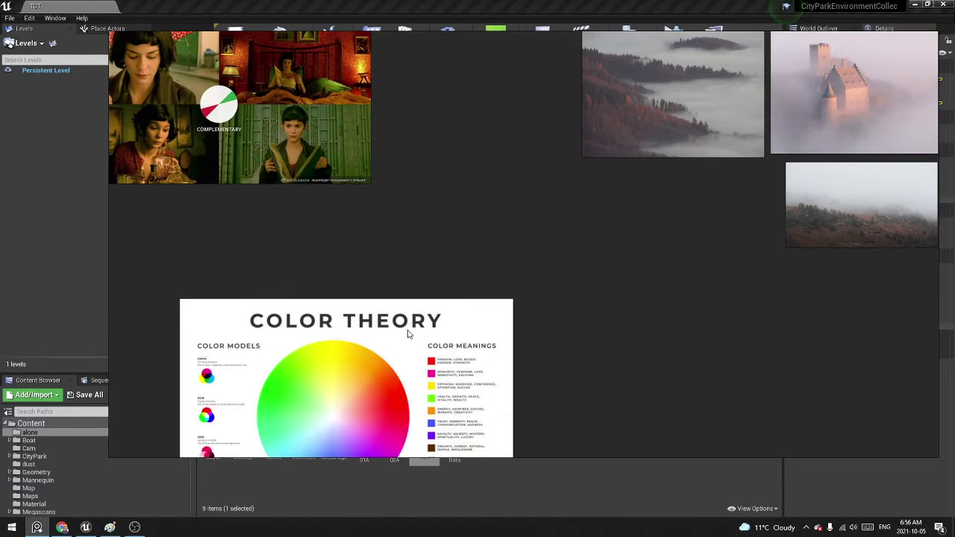
scroll(491, 270, "down", 3)
middle_click_drag(573, 217, 452, 362)
scroll(620, 192, "up", 2)
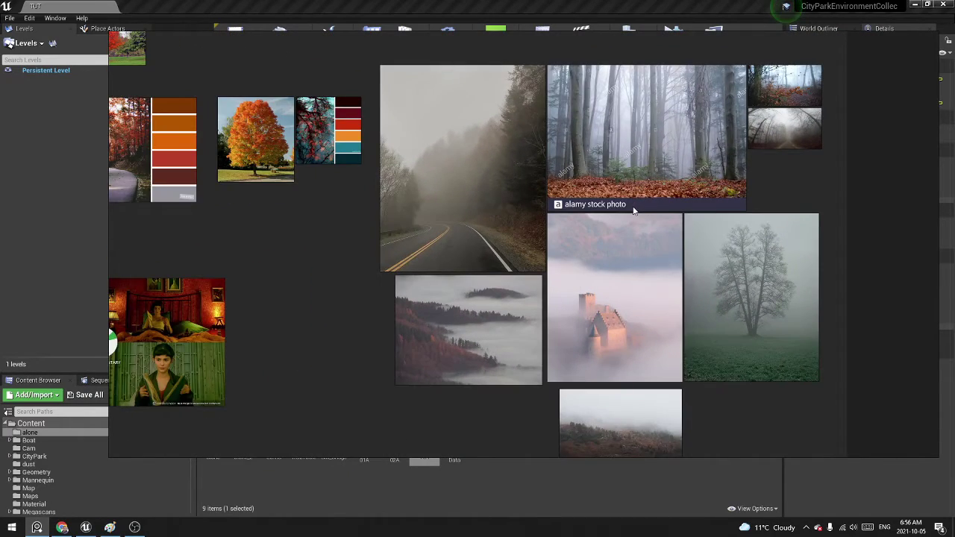
mouse_move(634, 206)
middle_mouse_down()
mouse_move(633, 183)
mouse_move(634, 194)
middle_mouse_up()
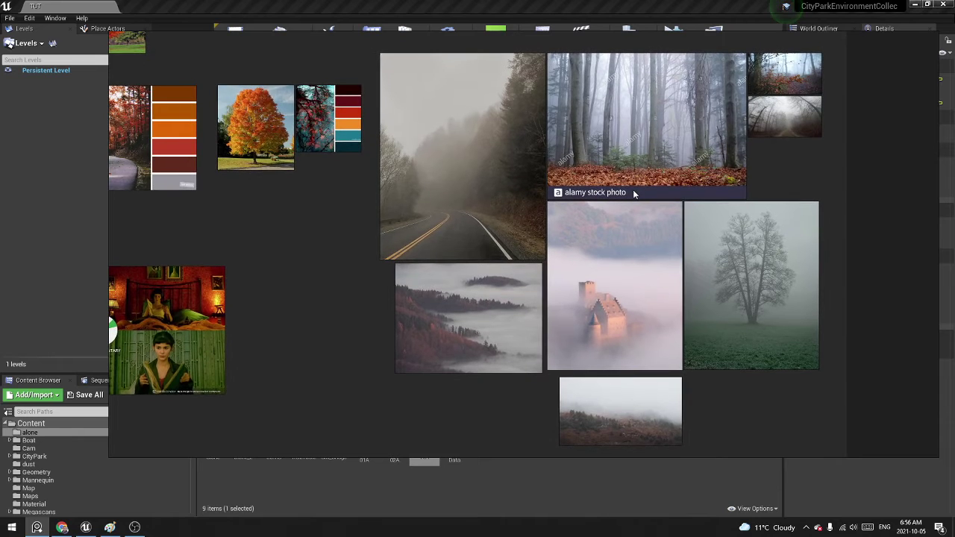
Switch to Unreal Editor and inspect the grassy hill and houses in the TUT level.
left_click(627, 8)
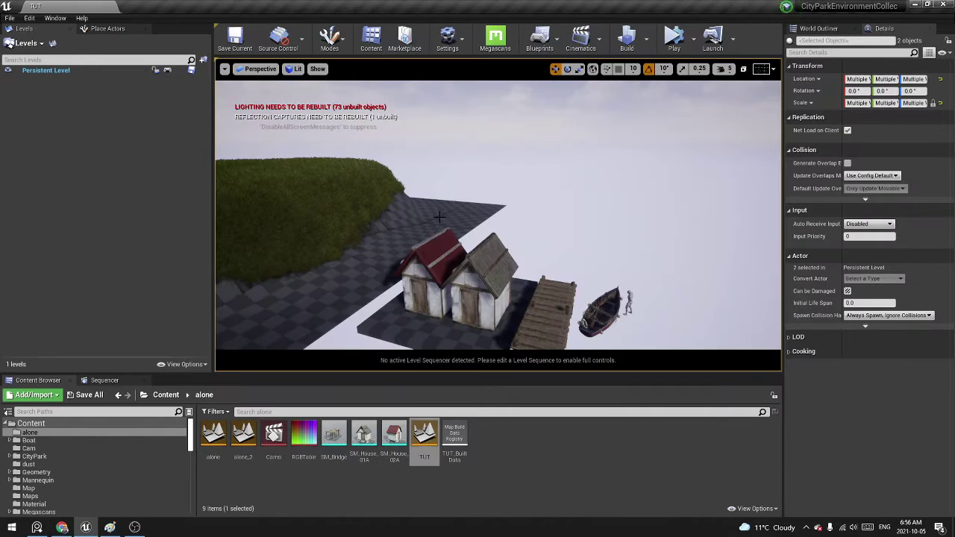
right_click_drag(366, 225, 299, 222)
key("w")
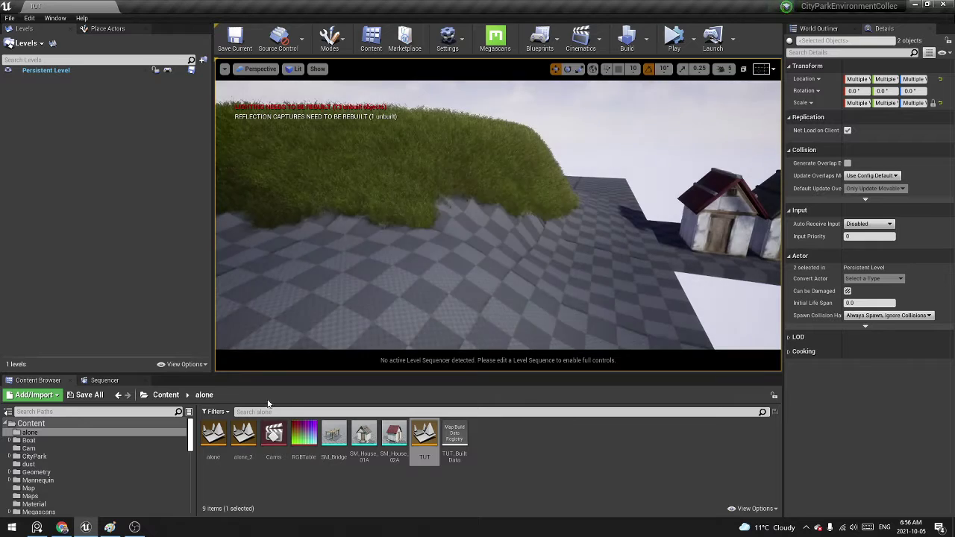
Open the alone_2 level, view the scene through the CineCameraActor and show the World Outliner.
double_click(243, 435)
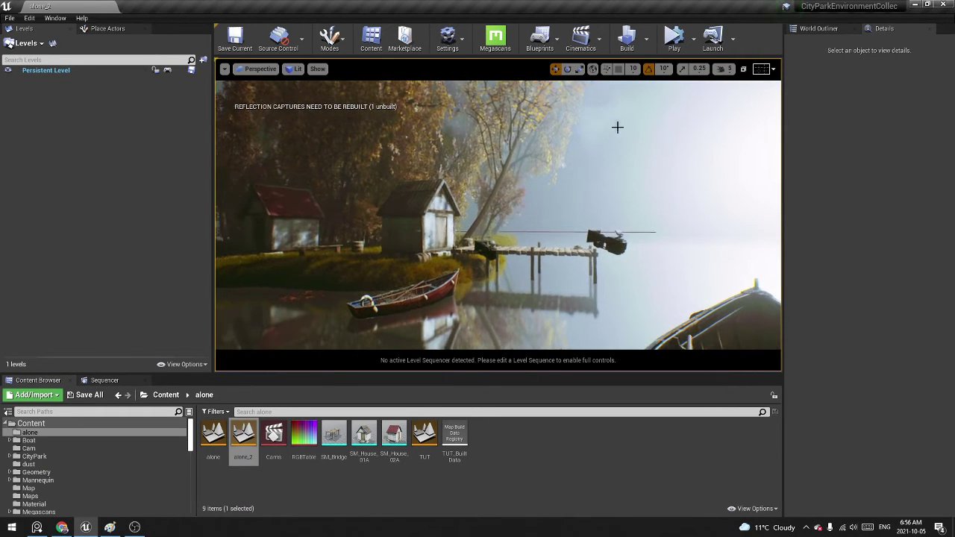
left_click(241, 75)
left_click(261, 198)
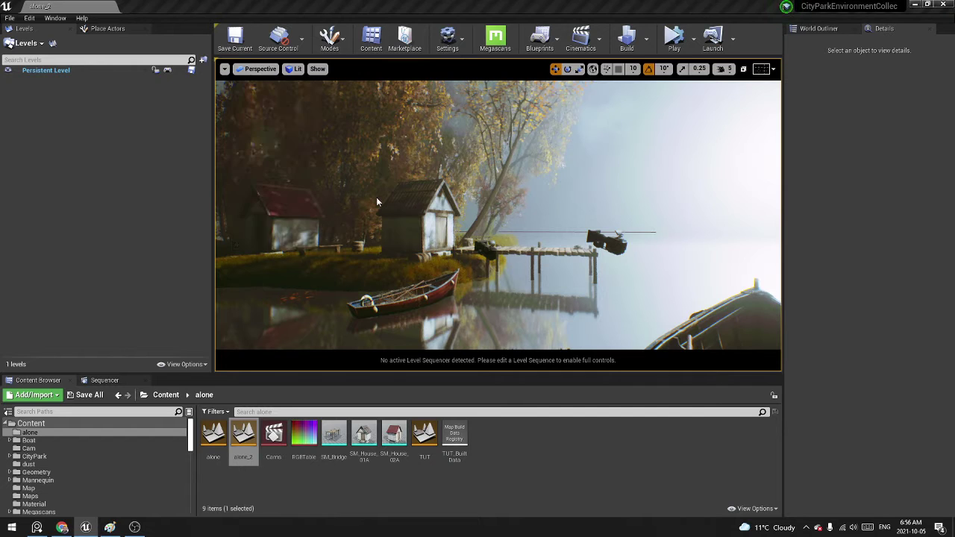
left_click(815, 29)
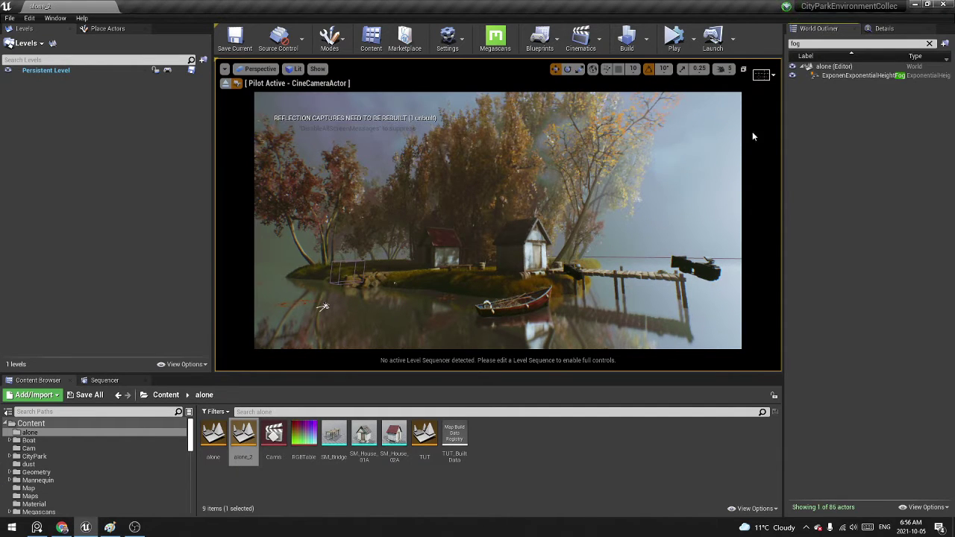
Filter the World Outliner for fog actors, switch the filter to "ligh" and hide the second directional light.
type("fog")
key("BackSpace")
key("BackSpace")
key("BackSpace")
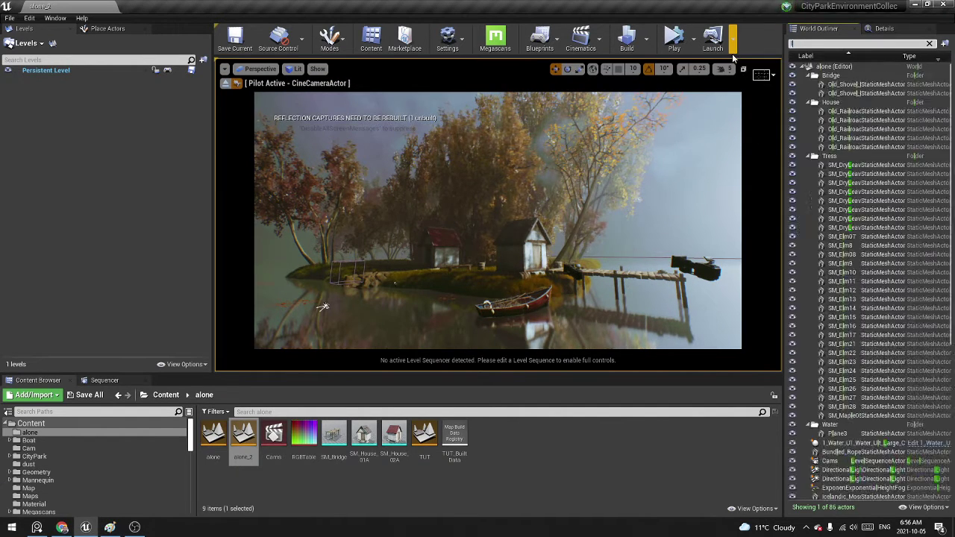
type("ligh")
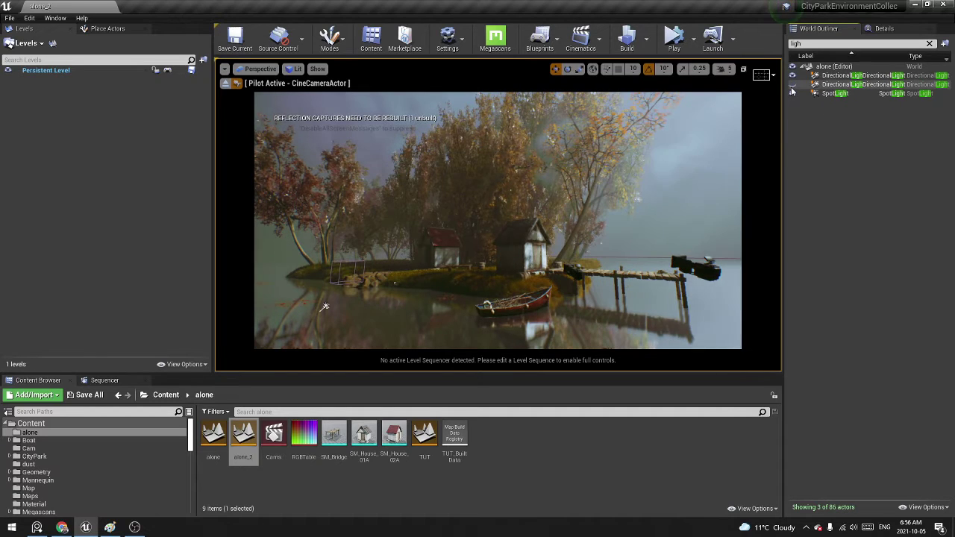
Rotate the first directional light 110 degrees around its vertical axis and view the lake scene in full screen.
left_click(849, 77)
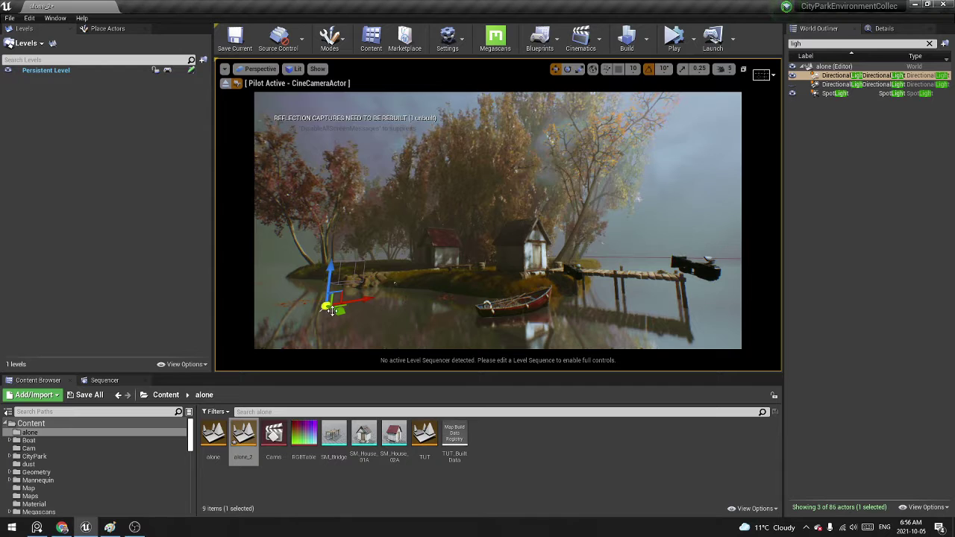
key("e")
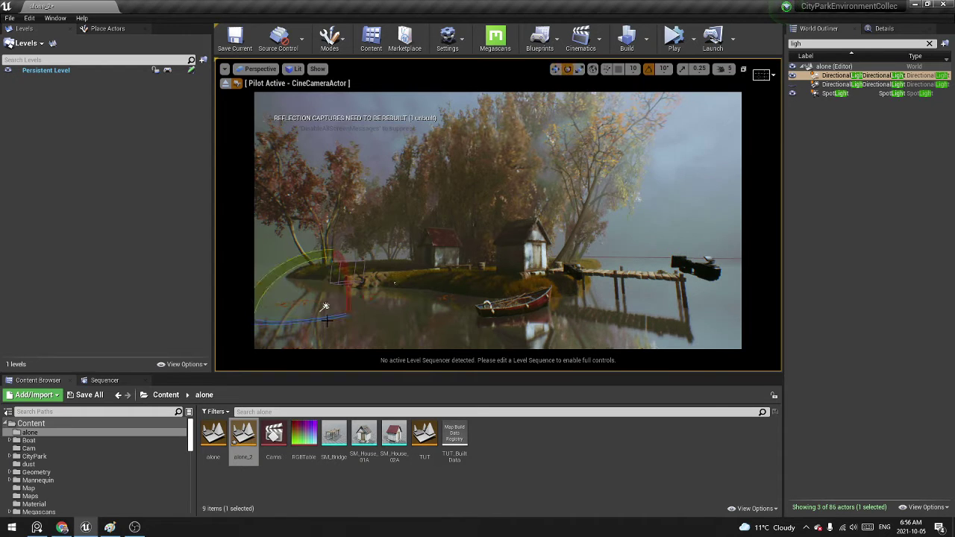
mouse_move(326, 319)
left_mouse_down()
mouse_move(388, 313)
mouse_move(326, 306)
left_mouse_up()
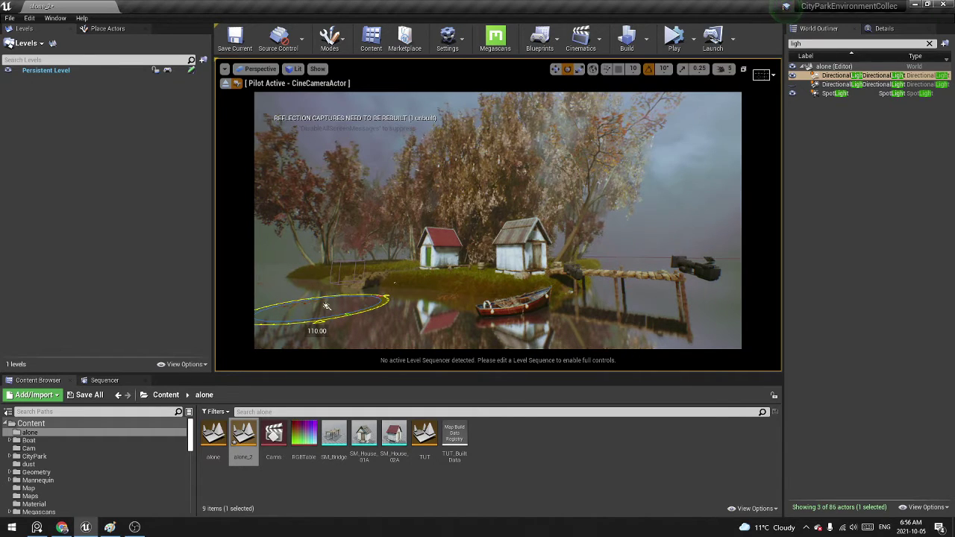
left_click_drag(326, 306, 326, 306)
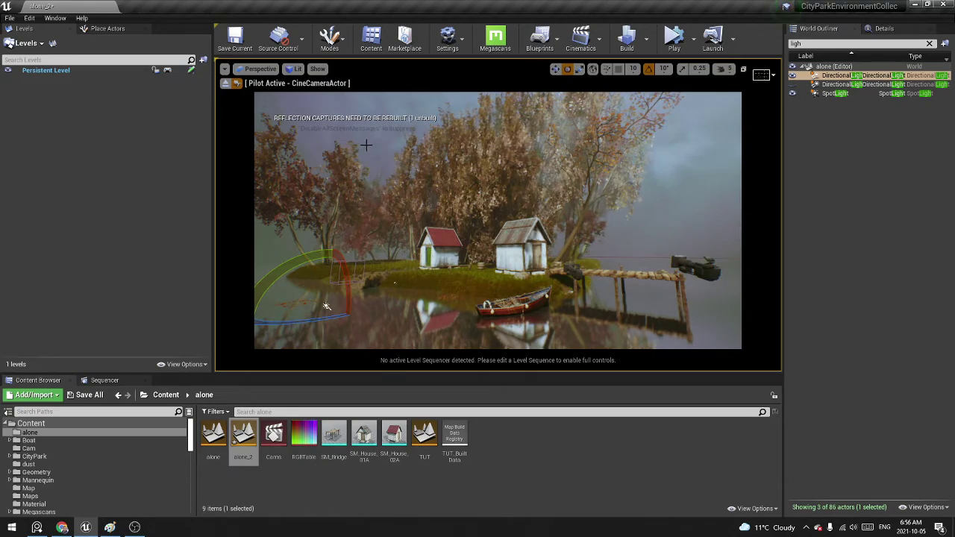
key("F11")
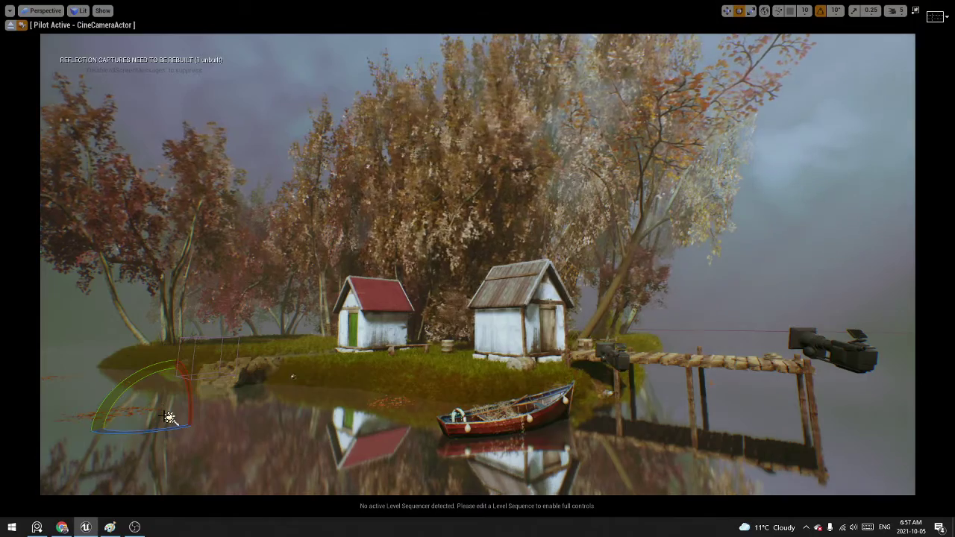
Try other rotations of the directional light and undo the rotations to restore the backlit look.
left_click_drag(170, 418, 168, 415)
key("ctrl+z")
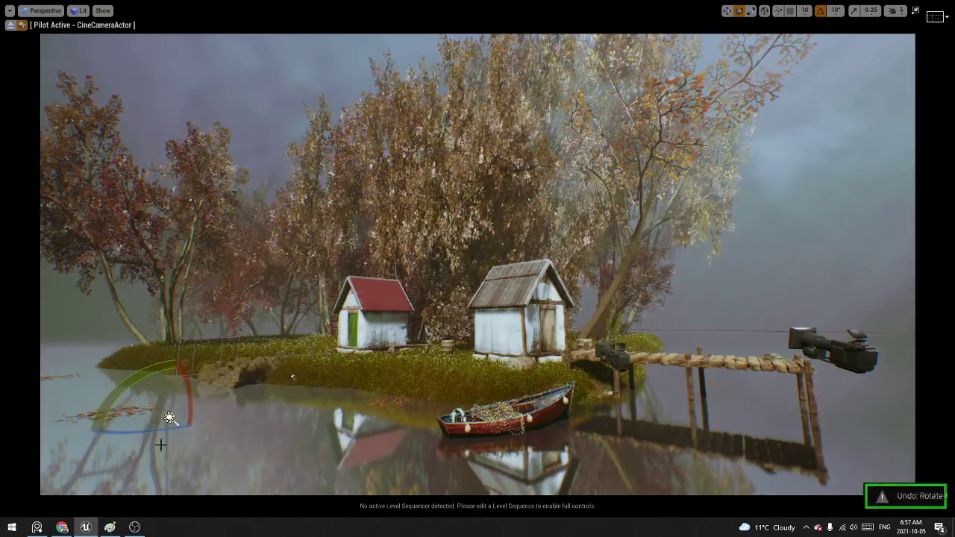
key("ctrl+z")
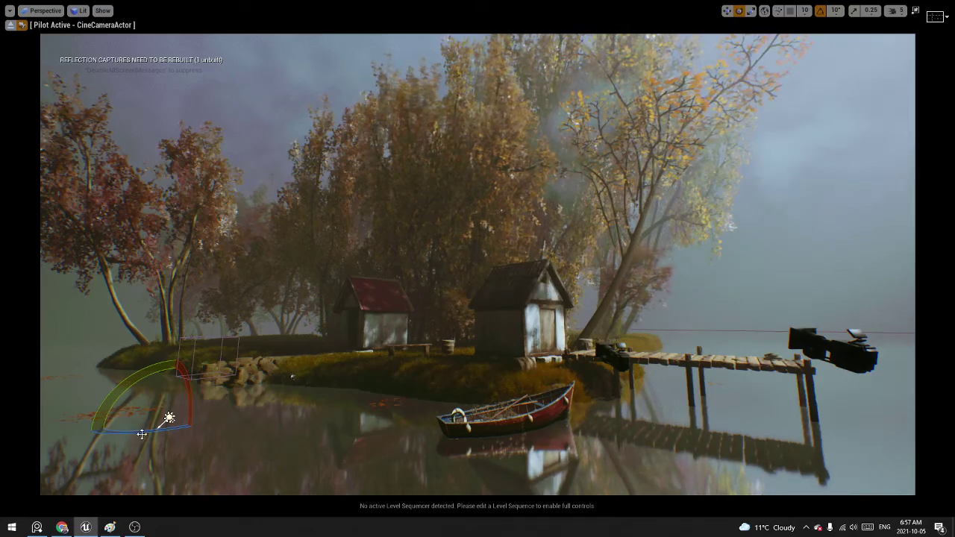
left_click_drag(147, 432, 726, 245)
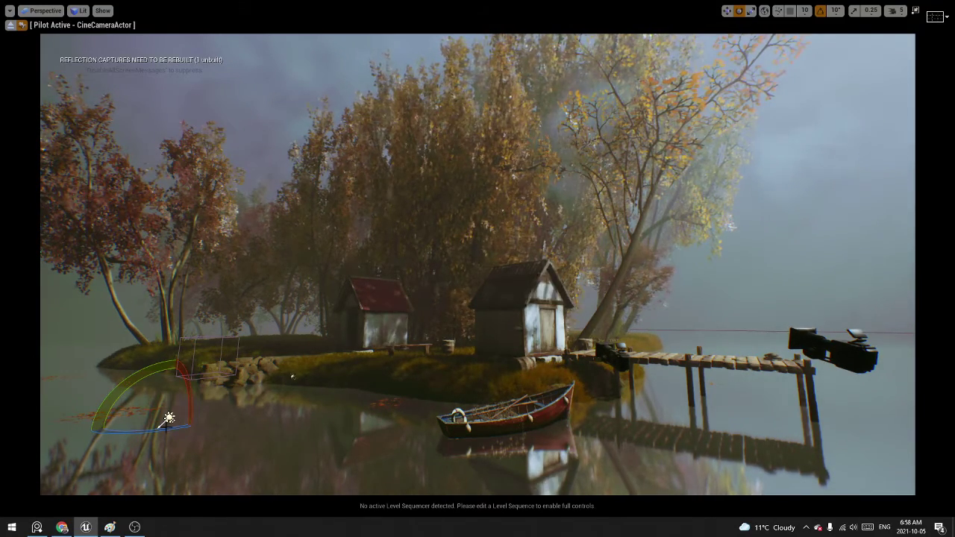
Leave the piloted camera, try deleting the tree beyond the boat's bow, compare through CineCameraActor and undo the deletion.
left_click(10, 26)
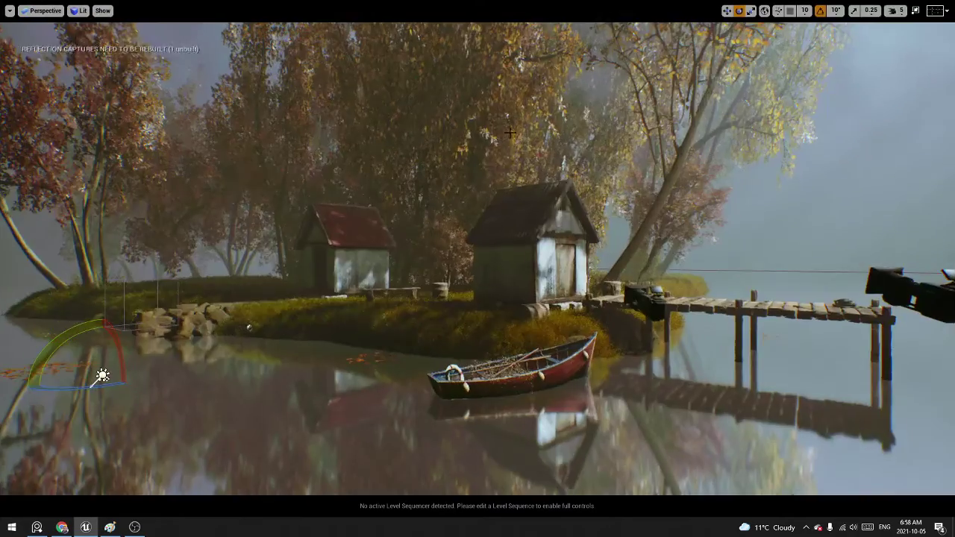
right_click_drag(478, 299, 589, 298)
right_click_drag(690, 172, 609, 172)
left_click(721, 216)
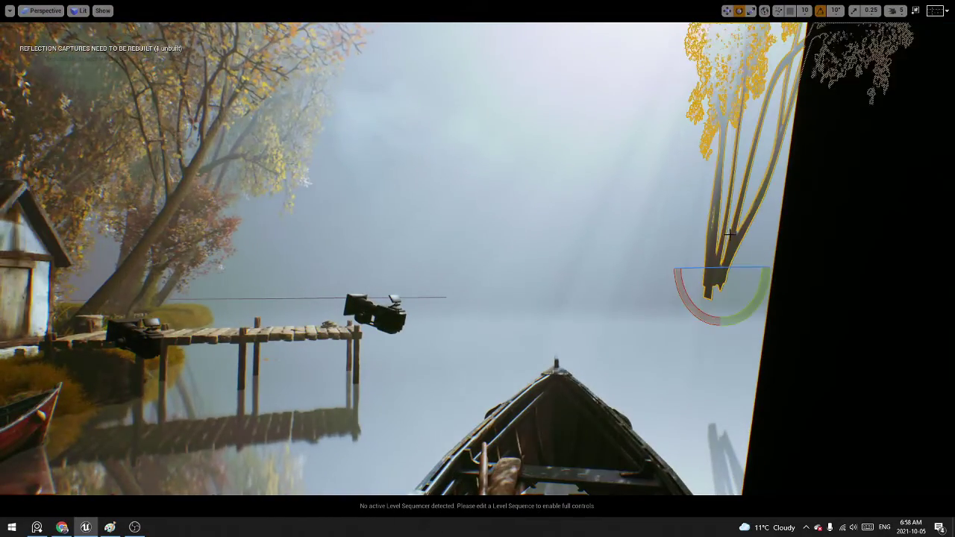
left_click(43, 10)
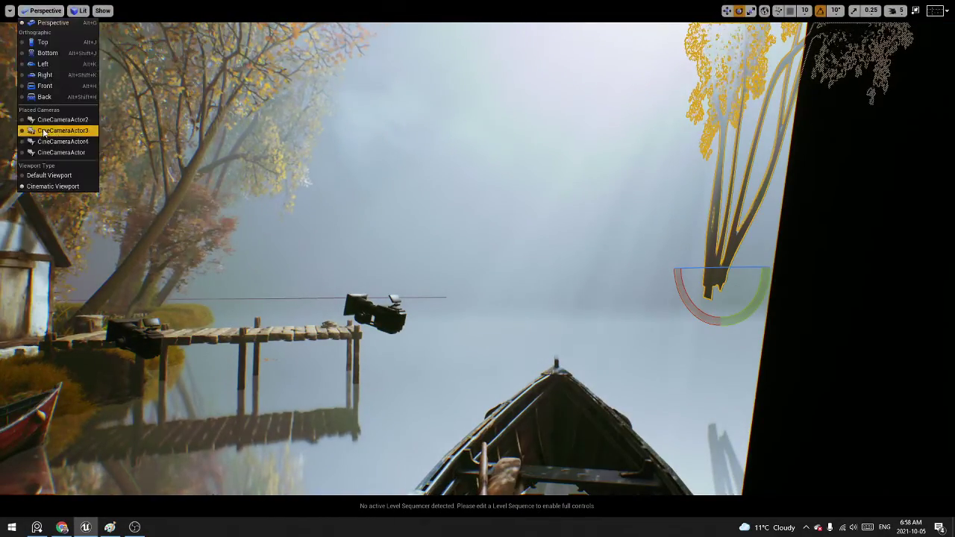
left_click(66, 153)
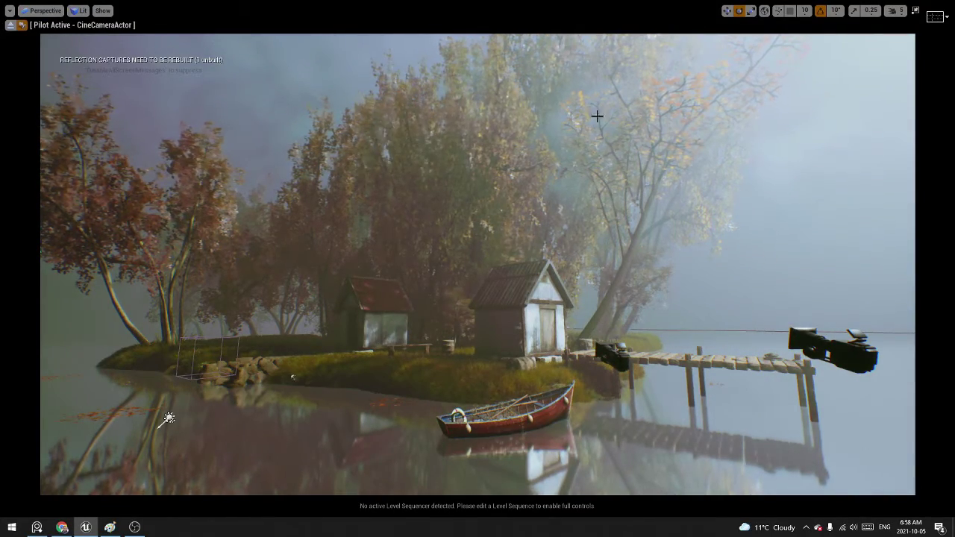
key("ctrl+z")
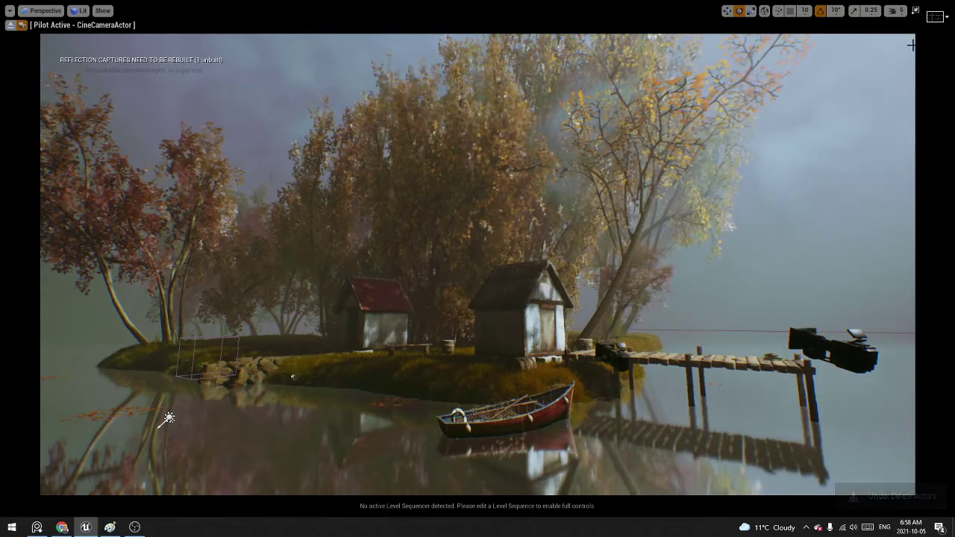
Try another vertical-axis rotation of the directional light, undo it and preview the scene in game view.
left_click(168, 418)
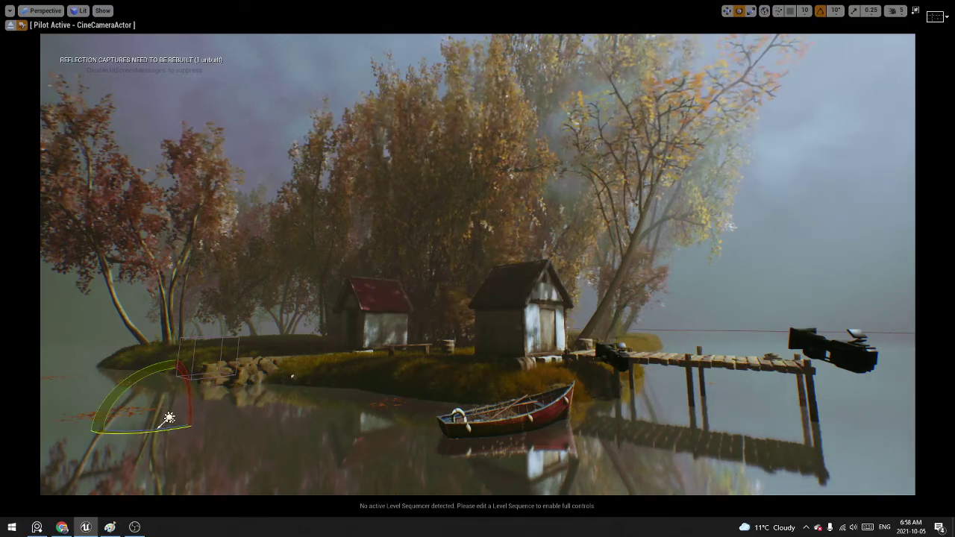
left_click_drag(146, 432, 255, 411)
key("ctrl+z")
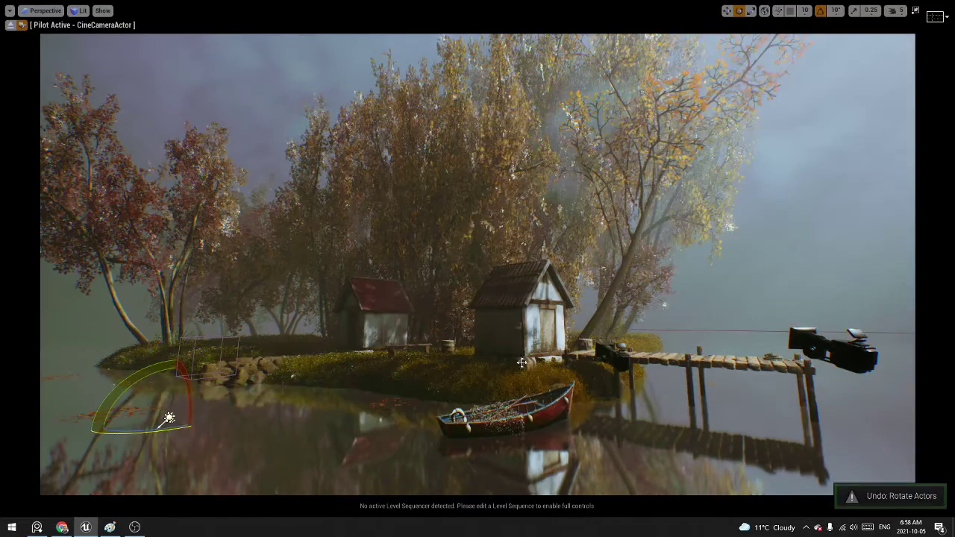
key("g")
key("g")
key("g")
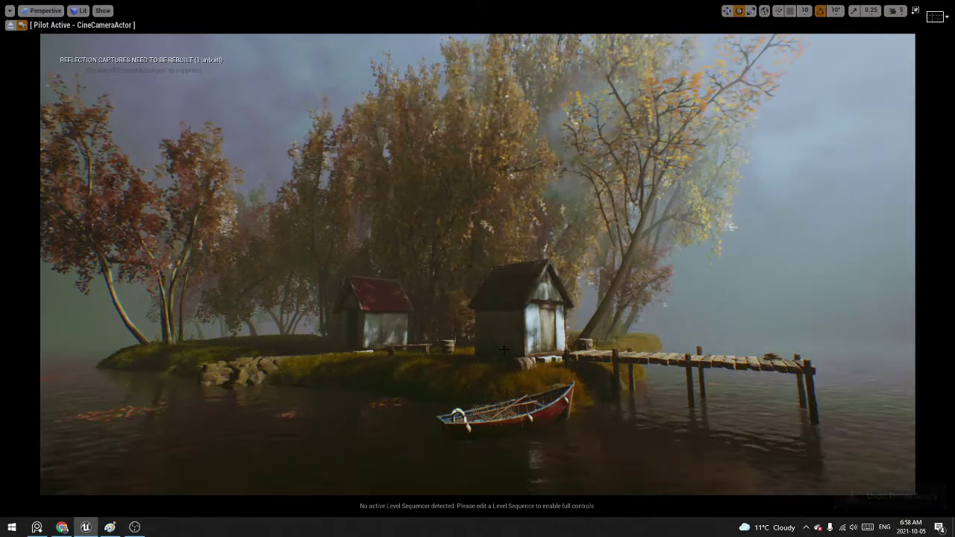
key("g")
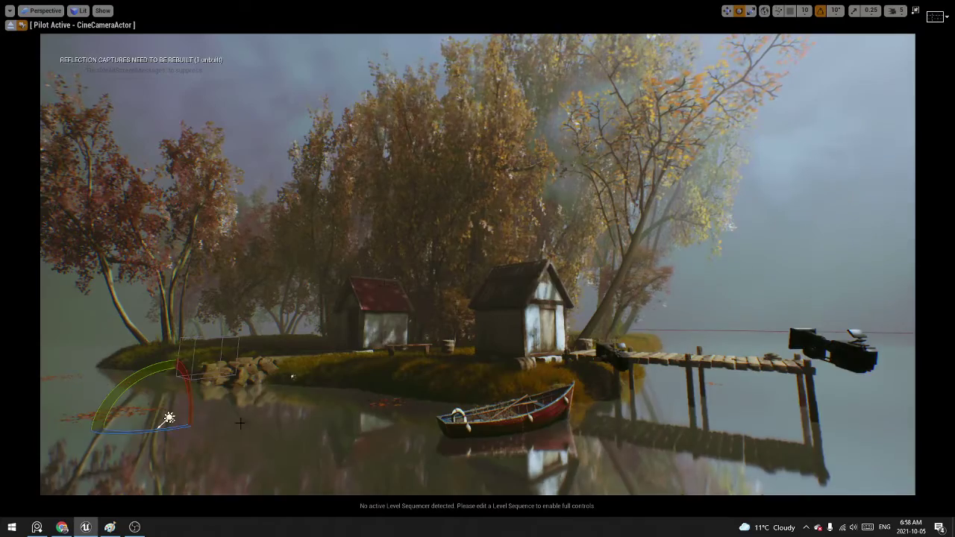
Compare front lighting with back lighting by rotating the directional light around and back, and leave full screen.
left_click_drag(143, 431, 286, 385)
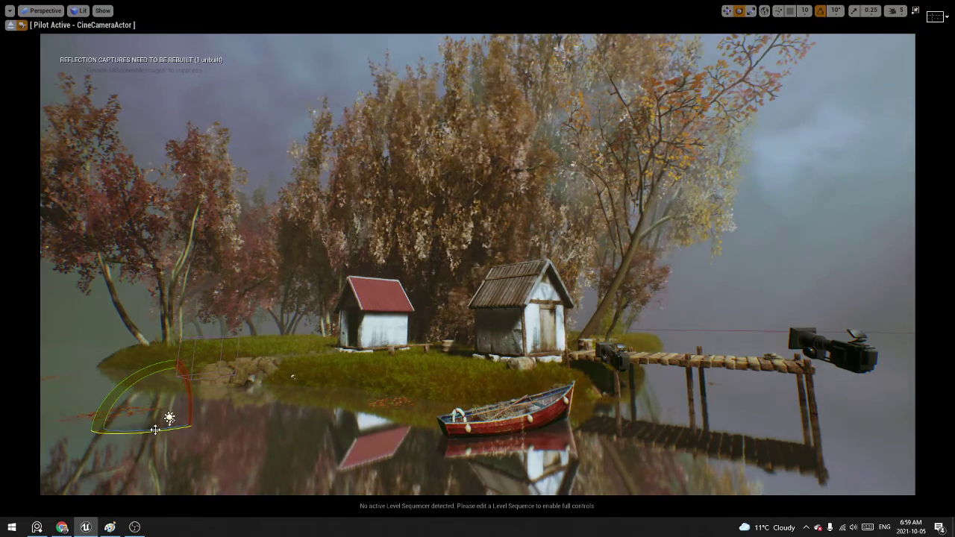
mouse_move(154, 429)
left_mouse_down()
mouse_move(187, 427)
mouse_move(170, 417)
left_mouse_up()
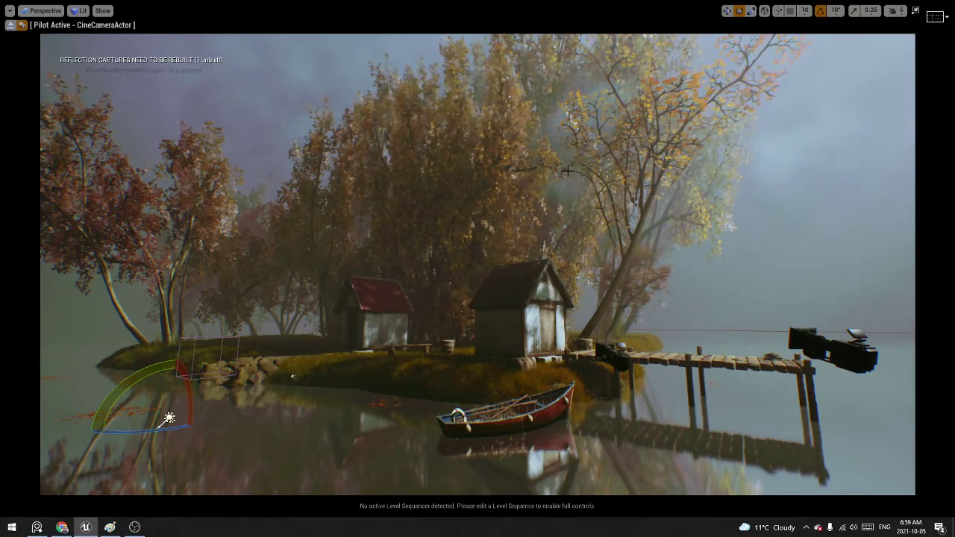
key("F11")
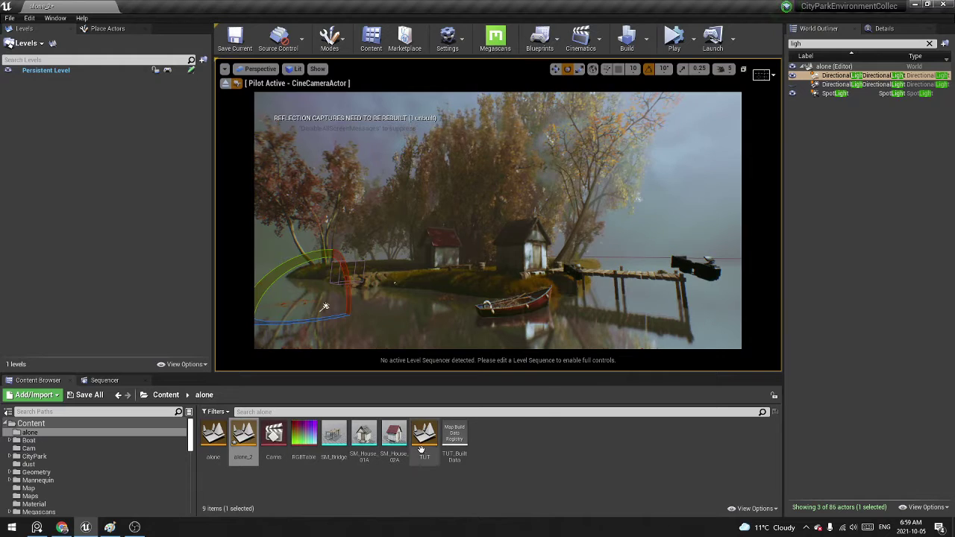
Open the TUT level and clear the World Outliner filter to list all its actors.
double_click(430, 431)
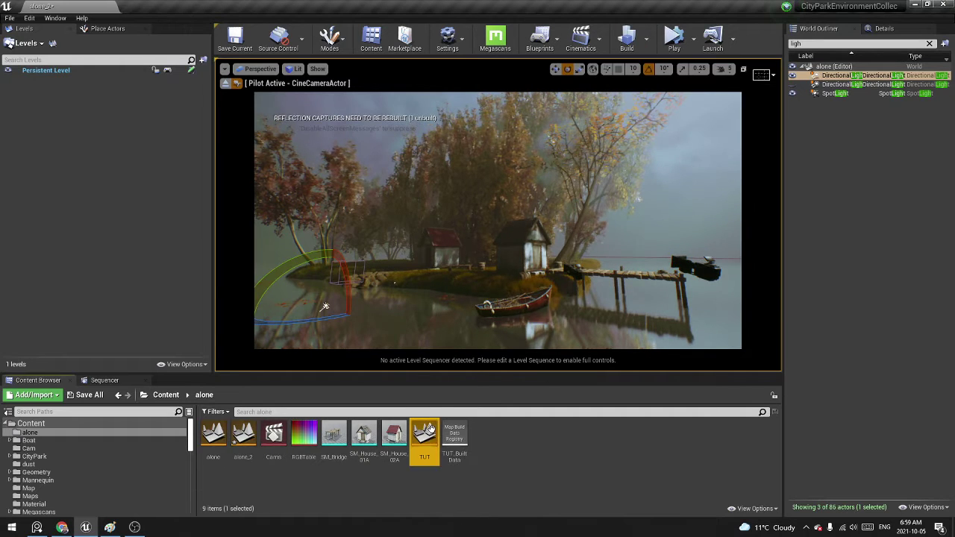
left_click(570, 355)
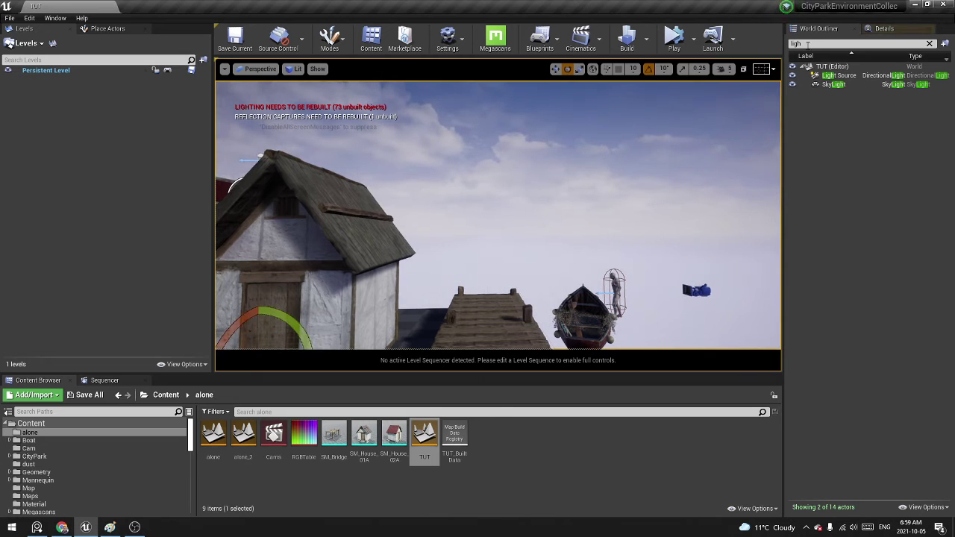
left_click(929, 43)
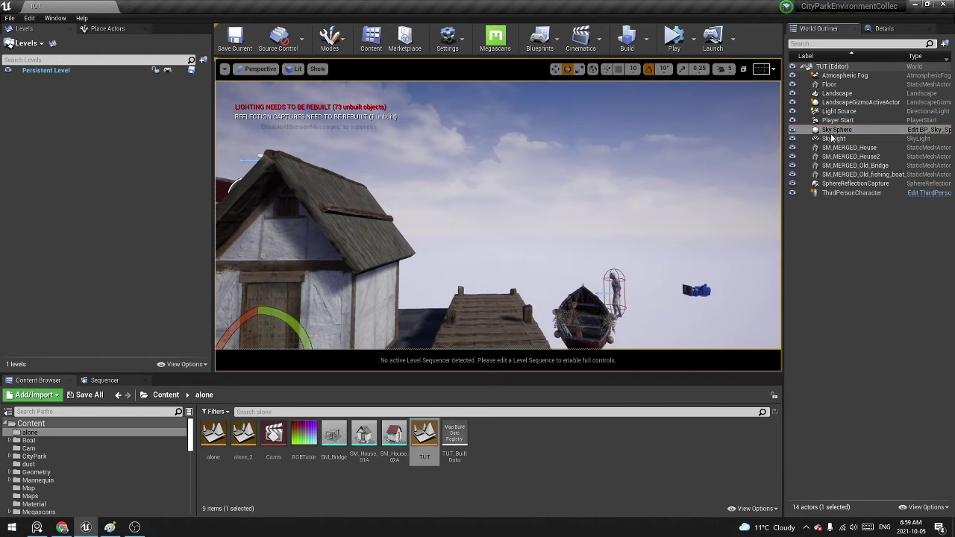
Delete the Atmospheric Fog, Light Source, Sky Sphere, SkyLight and SphereReflectionCapture actors, accepting the broken references.
left_click(830, 111, "ctrl")
left_click(840, 76, "ctrl")
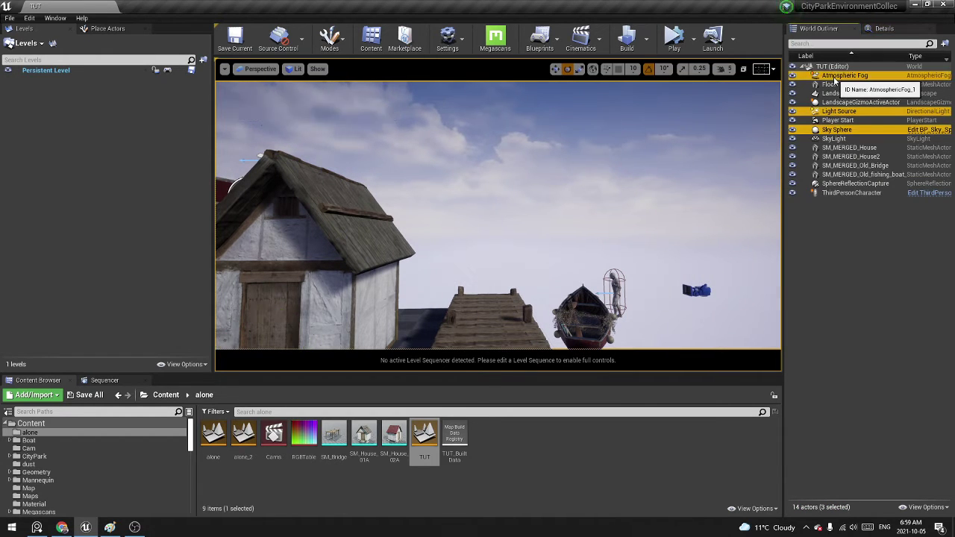
left_click(842, 184, "ctrl")
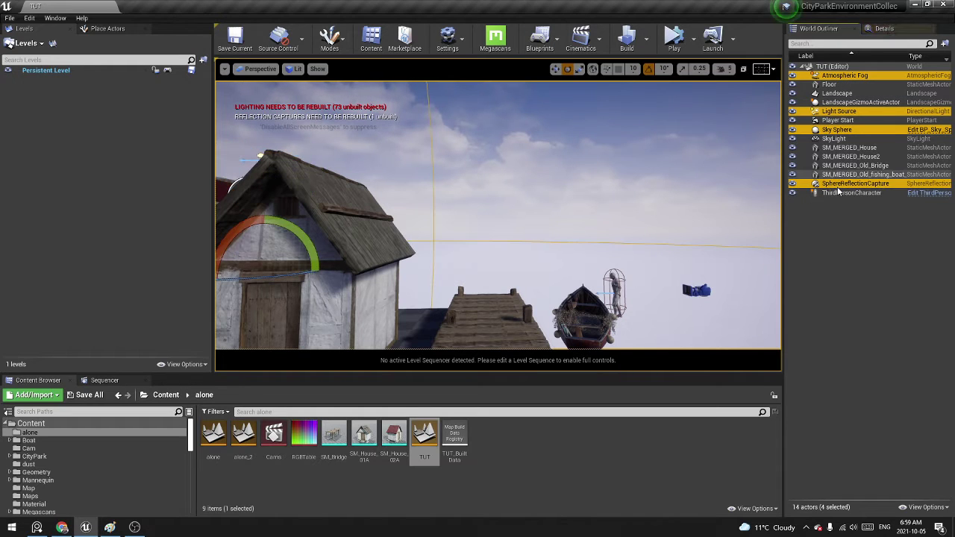
left_click(838, 141, "ctrl")
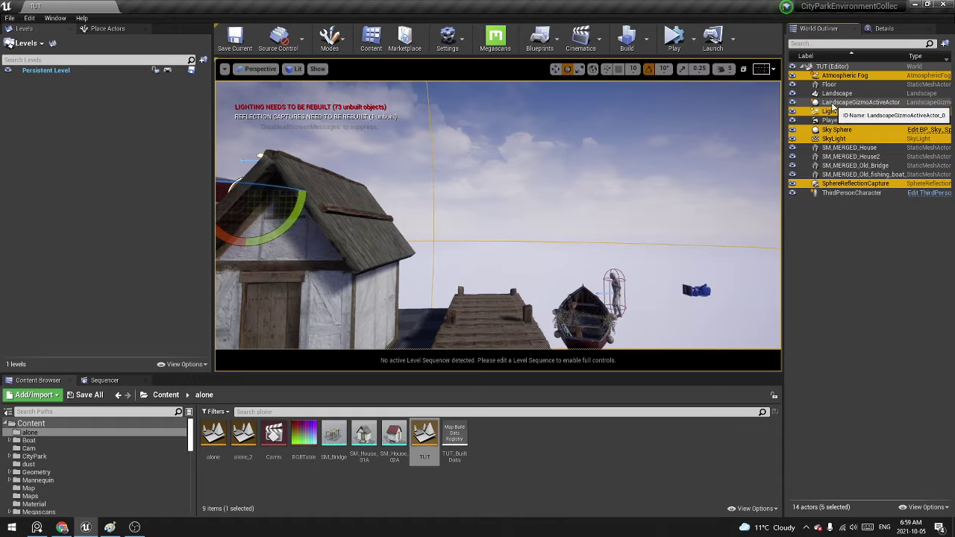
key("Delete")
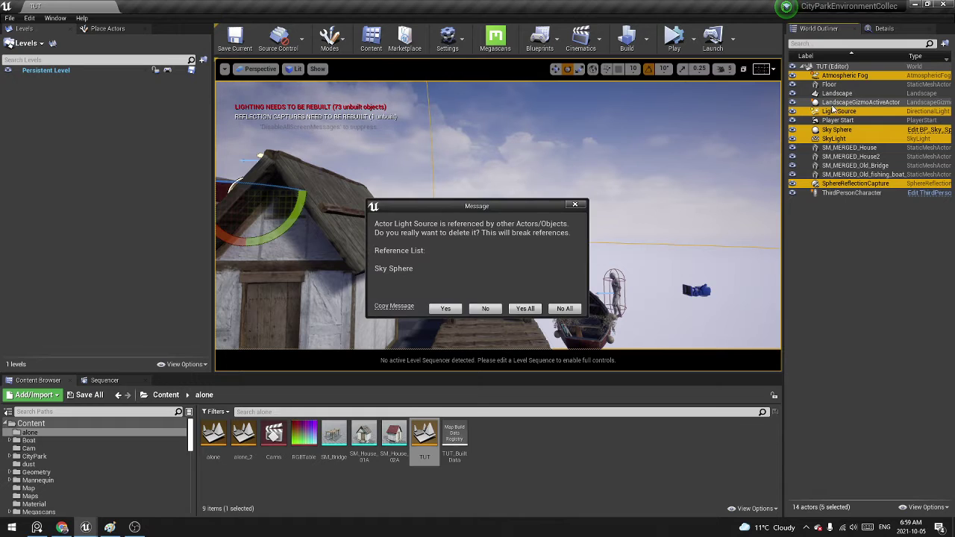
left_click(525, 307)
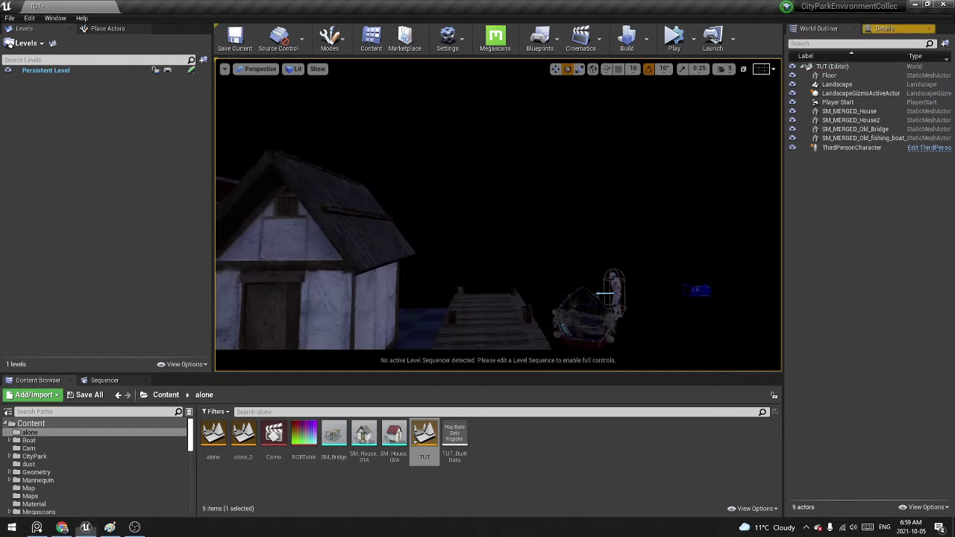
Go to the root Content folder and list the placeable light actors, including HDRI Backdrop.
mouse_move(497, 282)
right_mouse_down()
mouse_move(467, 290)
mouse_move(501, 276)
mouse_move(507, 231)
mouse_move(499, 229)
mouse_move(506, 285)
right_mouse_up()
scroll(498, 281, "down", 5)
scroll(498, 281, "up", 4)
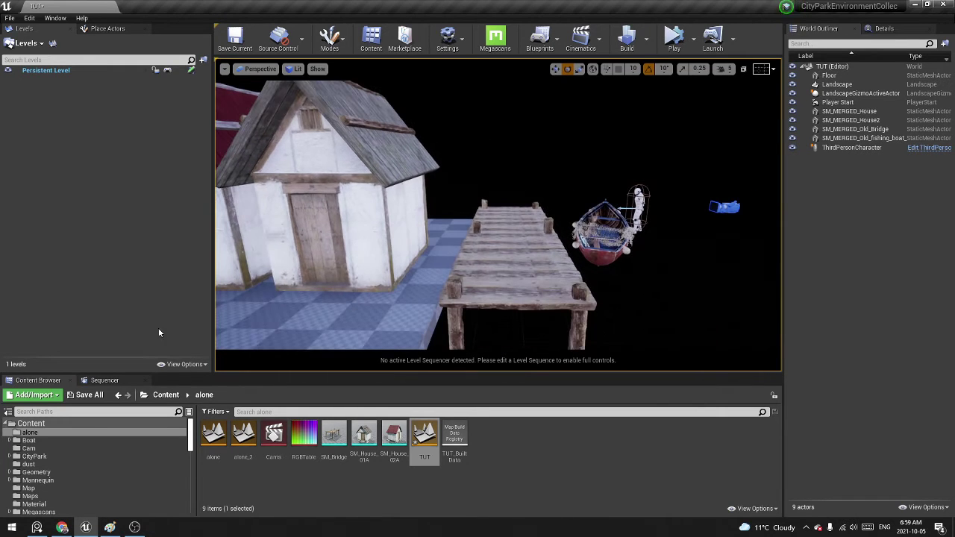
left_click(166, 395)
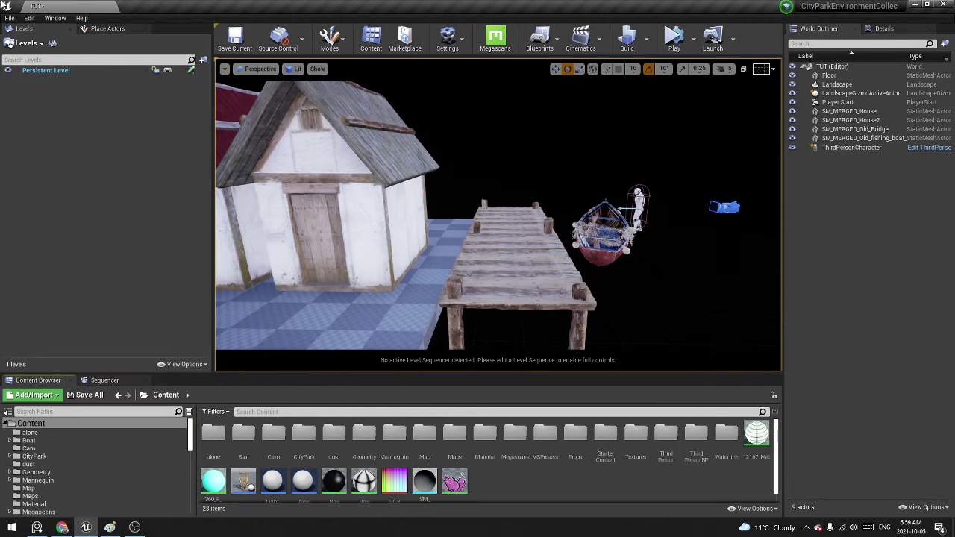
left_click(104, 29)
left_click(20, 85)
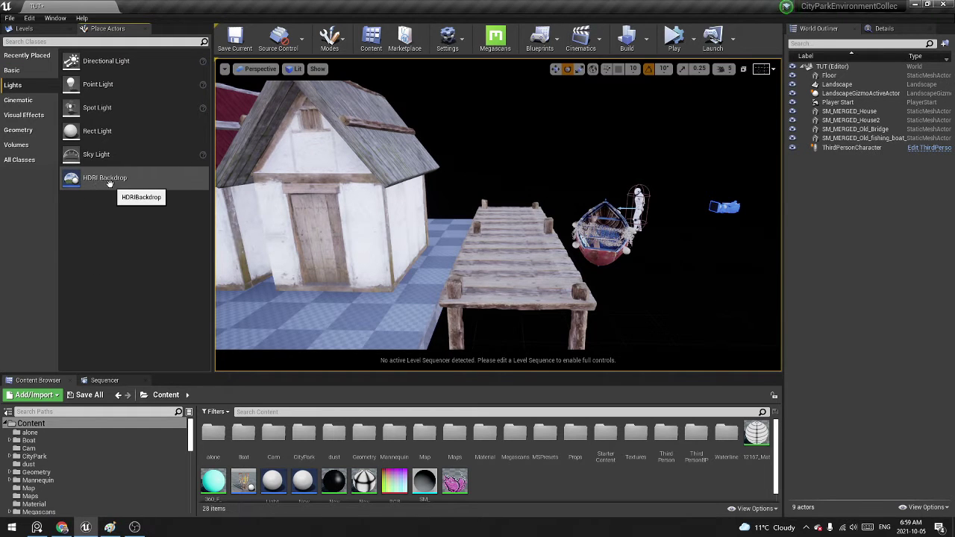
Search the project's plugins for "hdri" to check whether HDRIBackdrop is enabled, and close the plugin list.
left_click(446, 43)
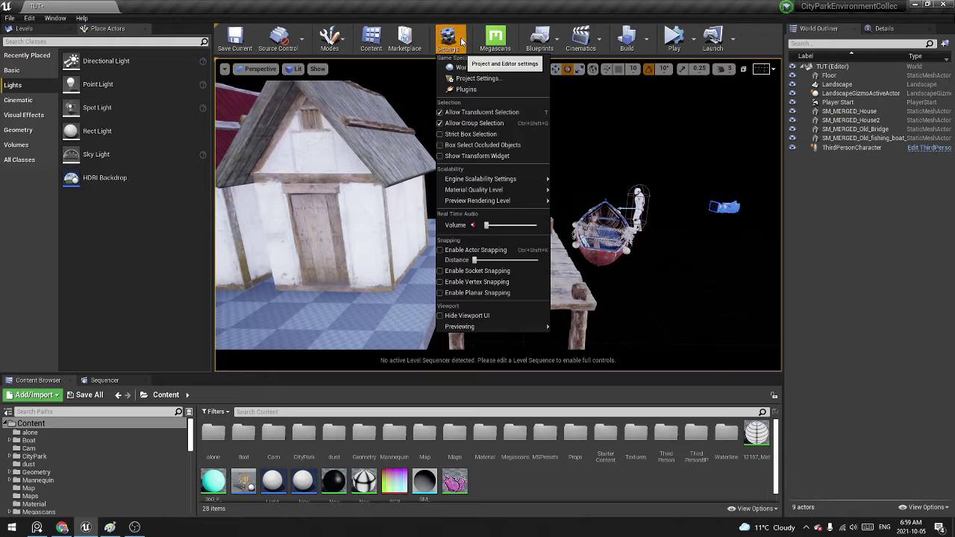
left_click(475, 87)
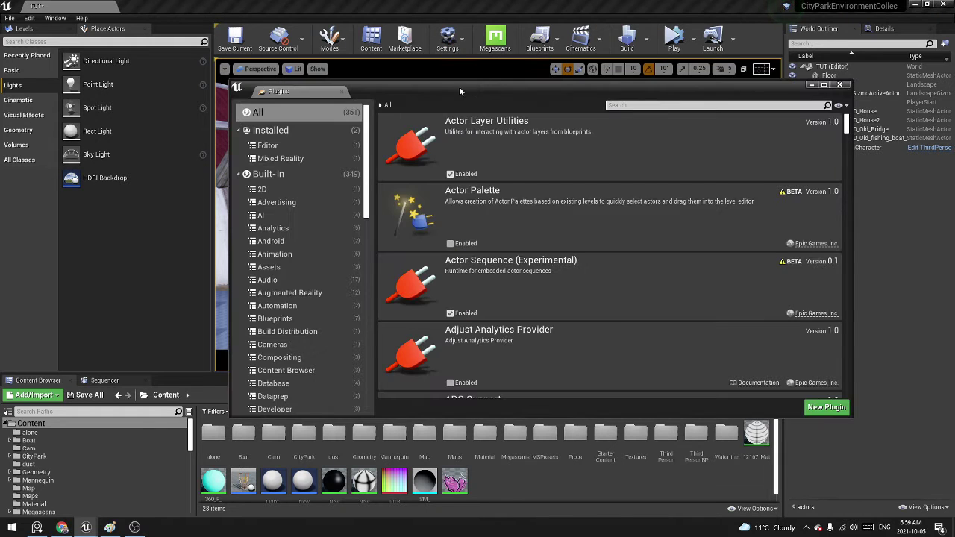
left_click(626, 104)
type("hdri")
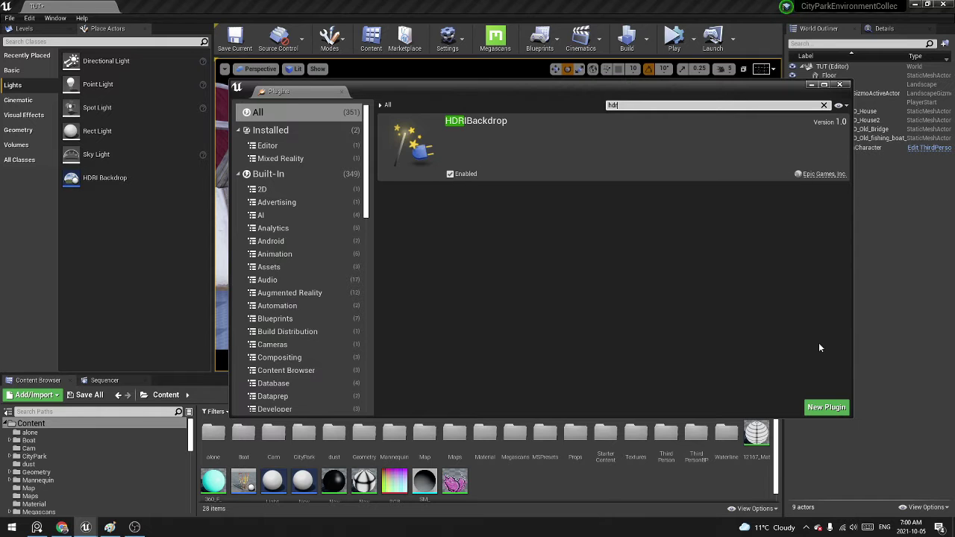
left_click(847, 84)
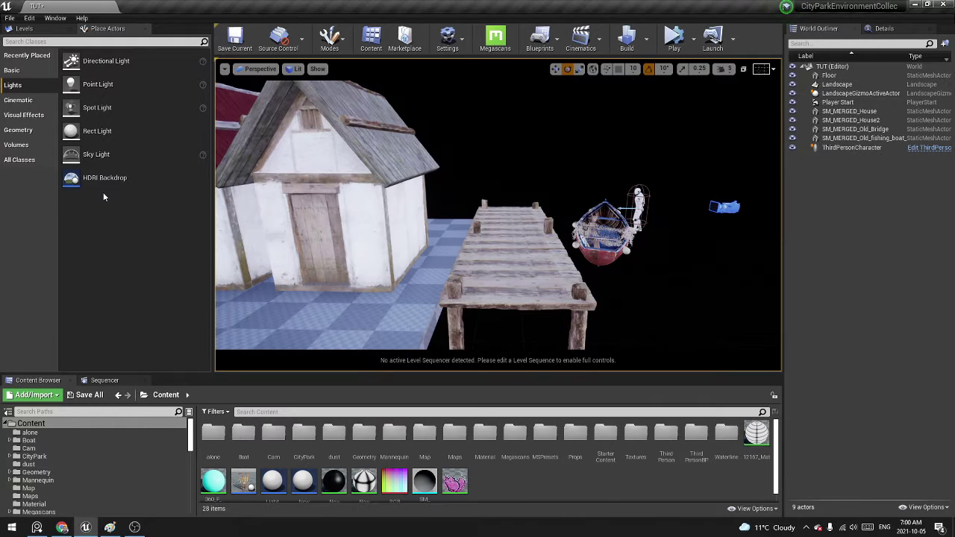
Place an HDRI Backdrop actor in the level near the wooden pier and set its Z location to 0.
left_click_drag(97, 177, 563, 288)
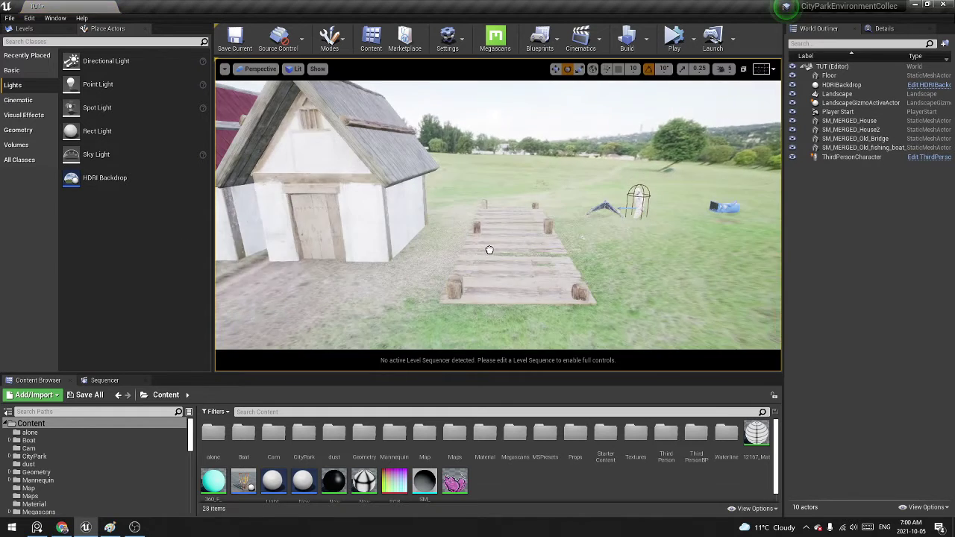
left_click_drag(490, 250, 489, 250)
scroll(489, 250, "down", 5)
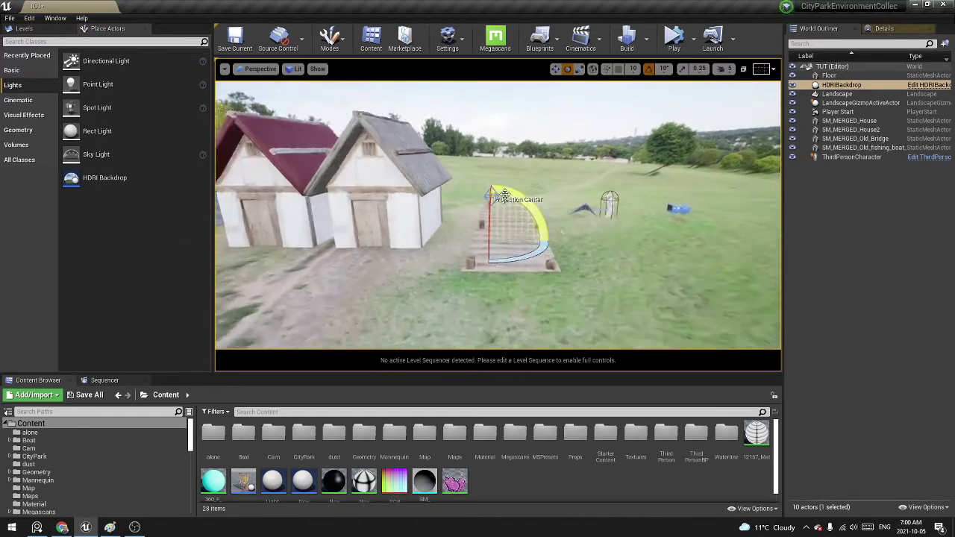
key("r")
left_click(882, 28)
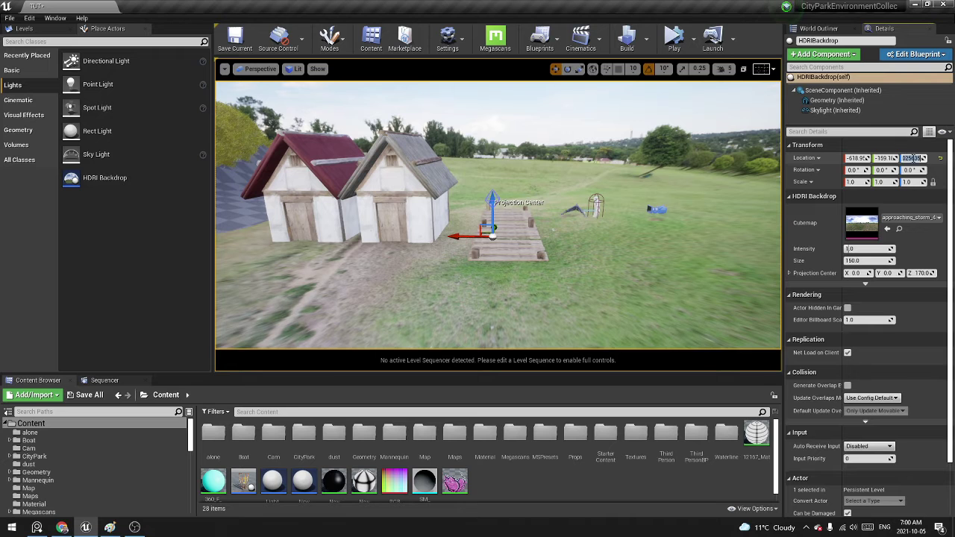
key("Return")
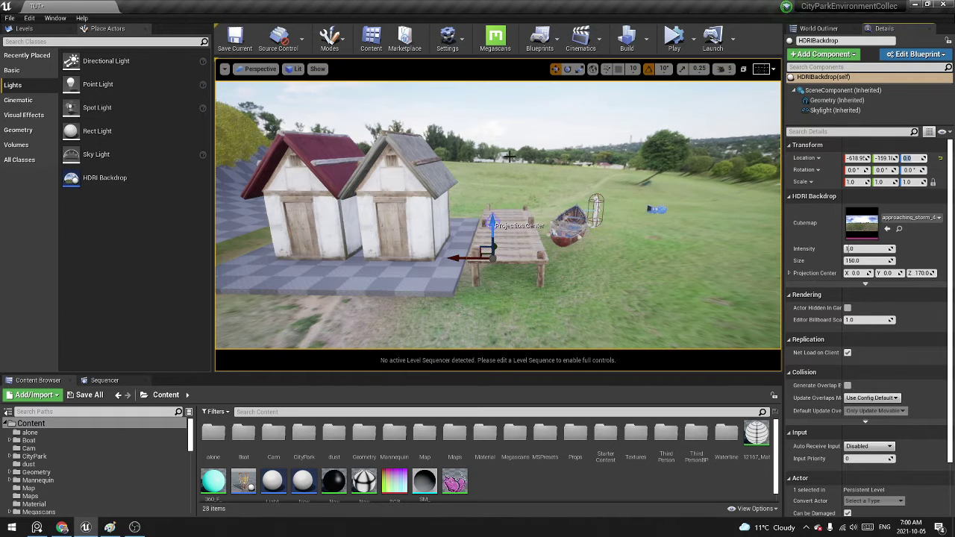
Set the HDRI Backdrop's size to 400 and locate its cubemap texture in the project content.
right_click_drag(561, 170, 562, 170)
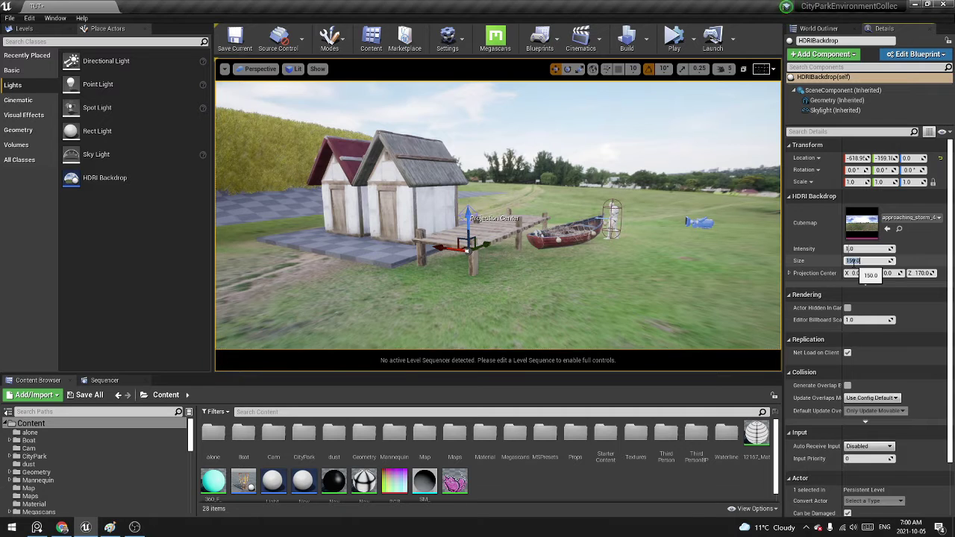
type("400")
key("Return")
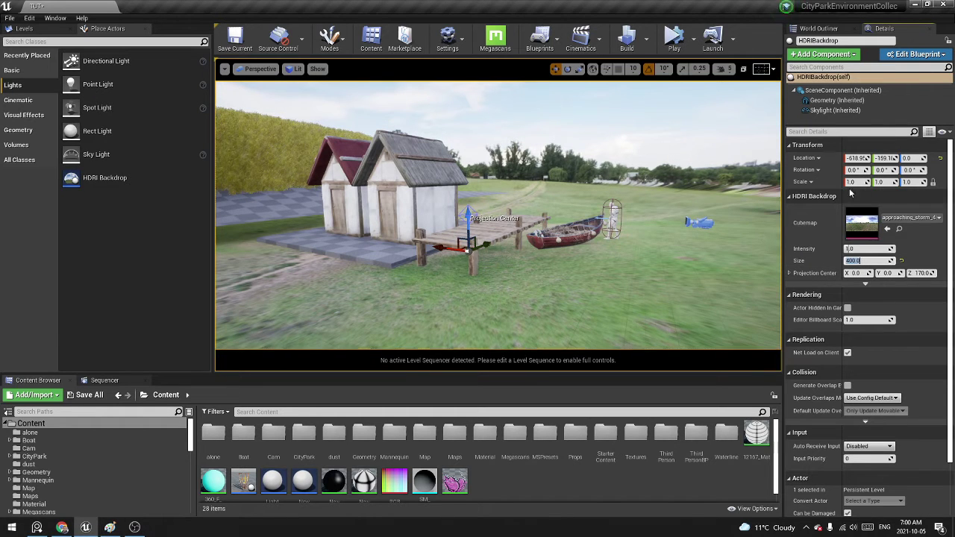
left_click(899, 229)
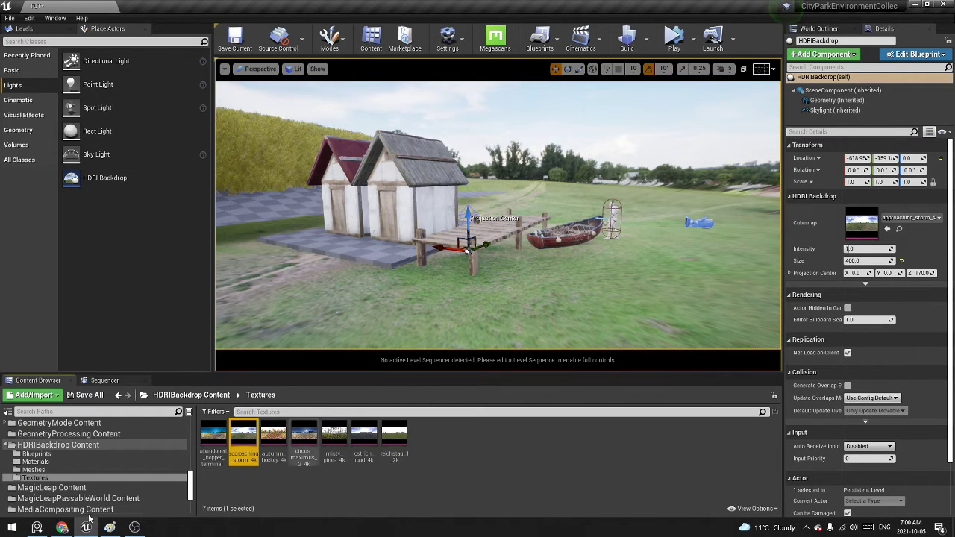
Switch to Chrome, look through Poly Haven's overcast sky HDRIs, and return to Unreal Engine.
left_click(63, 528)
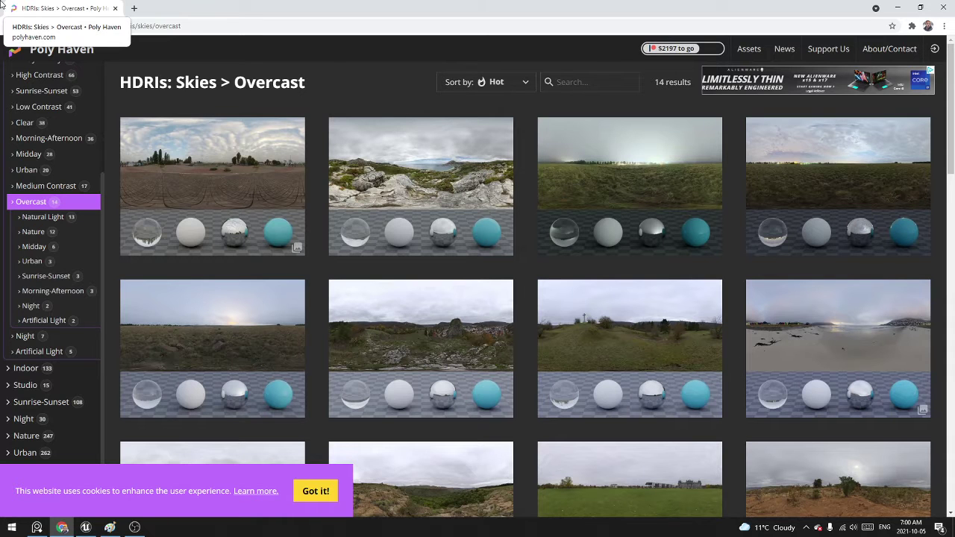
scroll(597, 295, "down", 1)
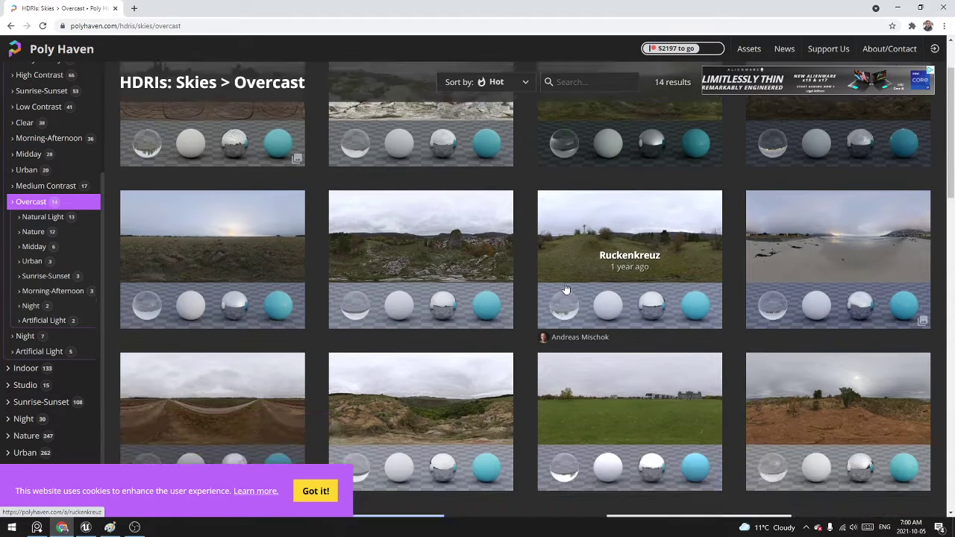
scroll(587, 306, "down", 2)
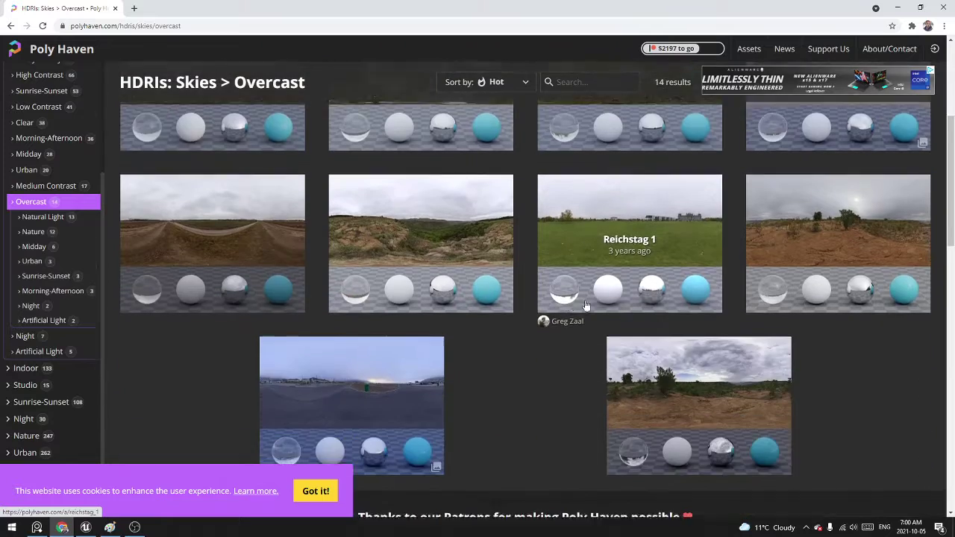
scroll(586, 306, "down", 1)
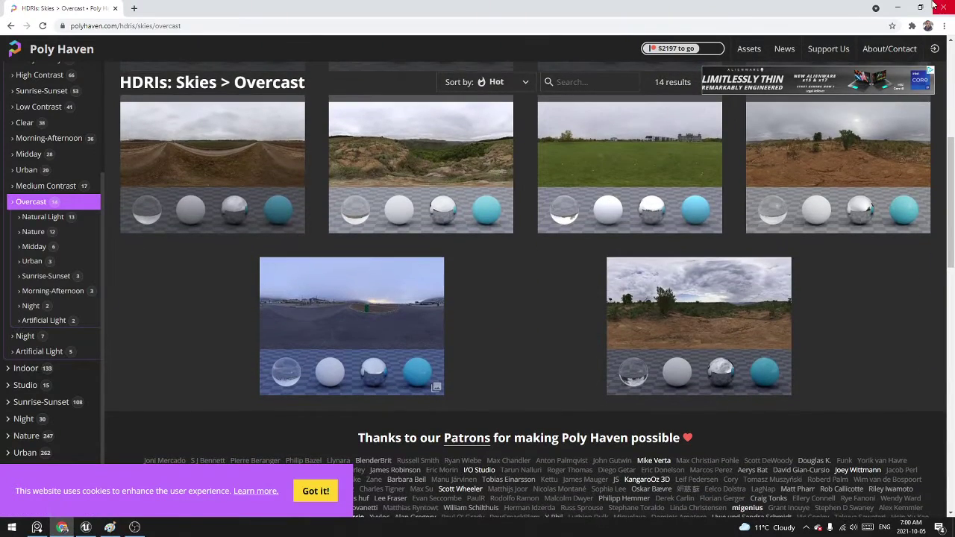
left_click(899, 9)
Assign the reichstag_1_2k texture as the HDRI Backdrop's cubemap and inspect the overcast sky around the scene.
left_click_drag(394, 440, 807, 243)
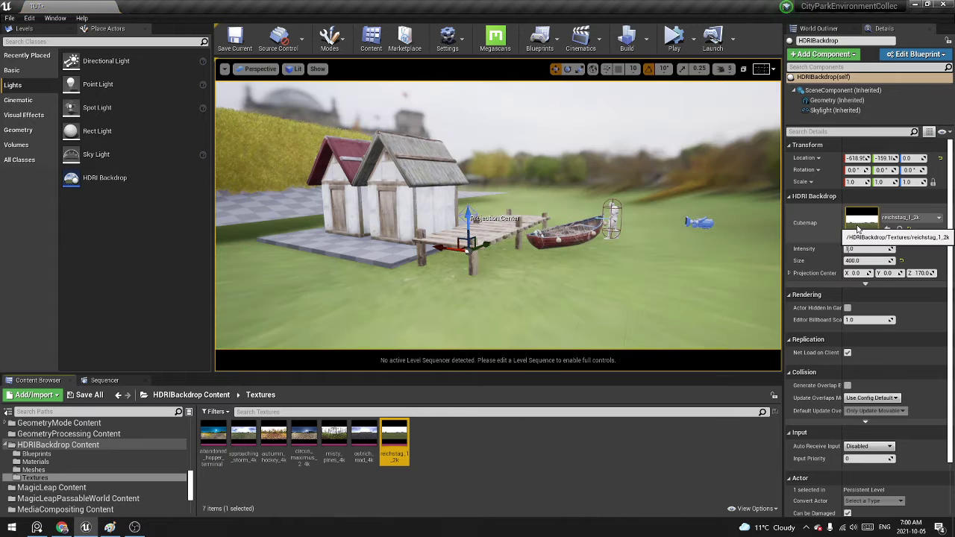
mouse_move(479, 223)
right_mouse_down()
mouse_move(486, 212)
mouse_move(534, 212)
mouse_move(467, 217)
mouse_move(480, 222)
right_mouse_up()
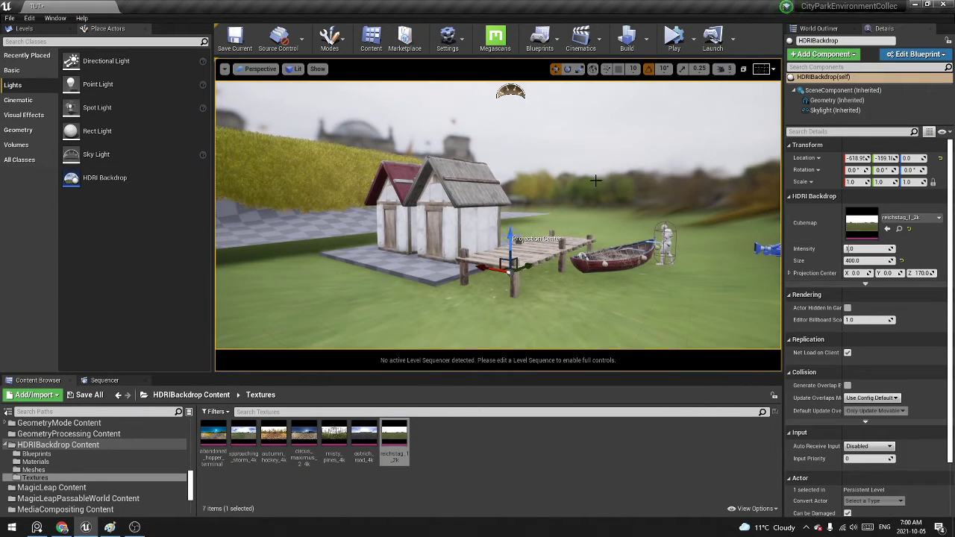
right_click_drag(597, 182, 563, 163)
right_click_drag(428, 135, 656, 78)
right_click_drag(498, 215, 402, 274)
right_click_drag(451, 189, 490, 194)
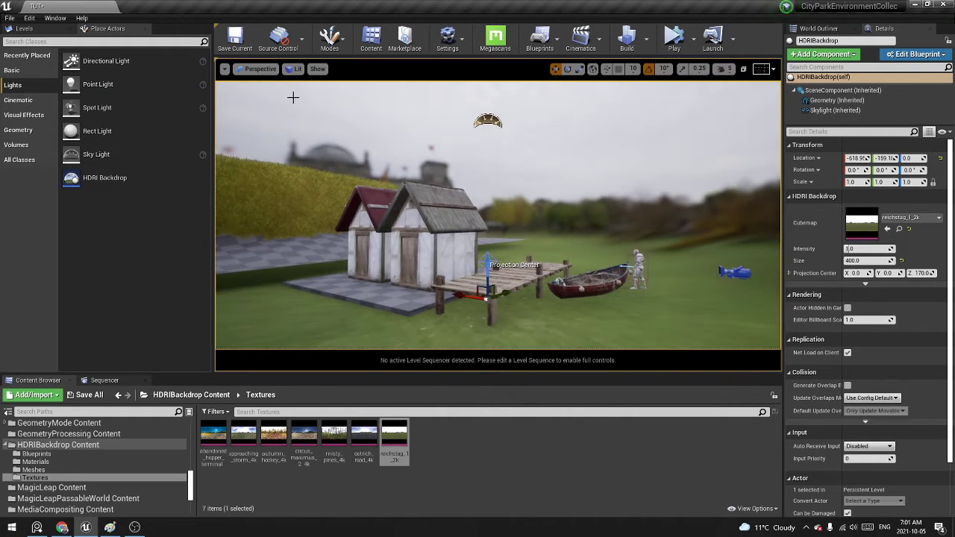
Turn off Game Settings exposure for the viewport after looking at the brightness change between sky and ground.
left_click(294, 69)
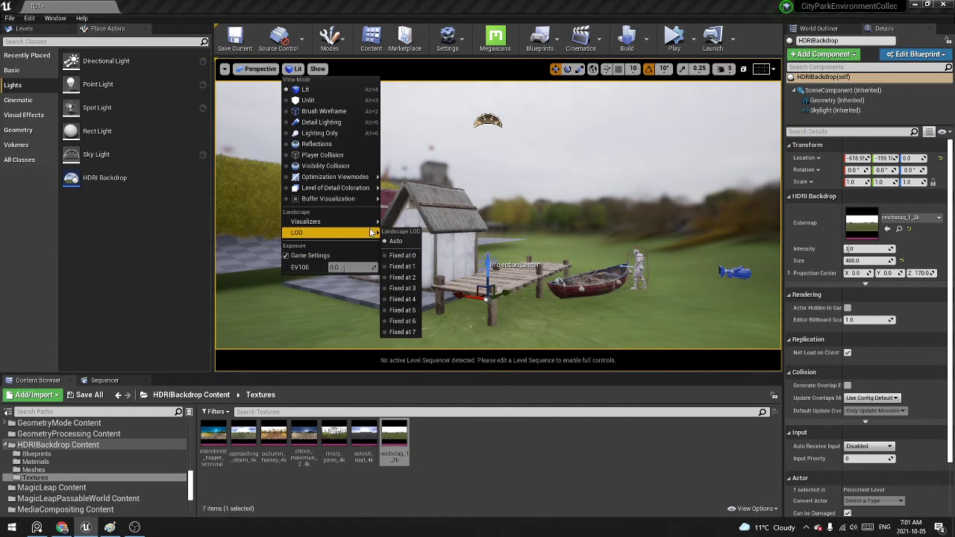
right_click_drag(478, 216, 484, 157)
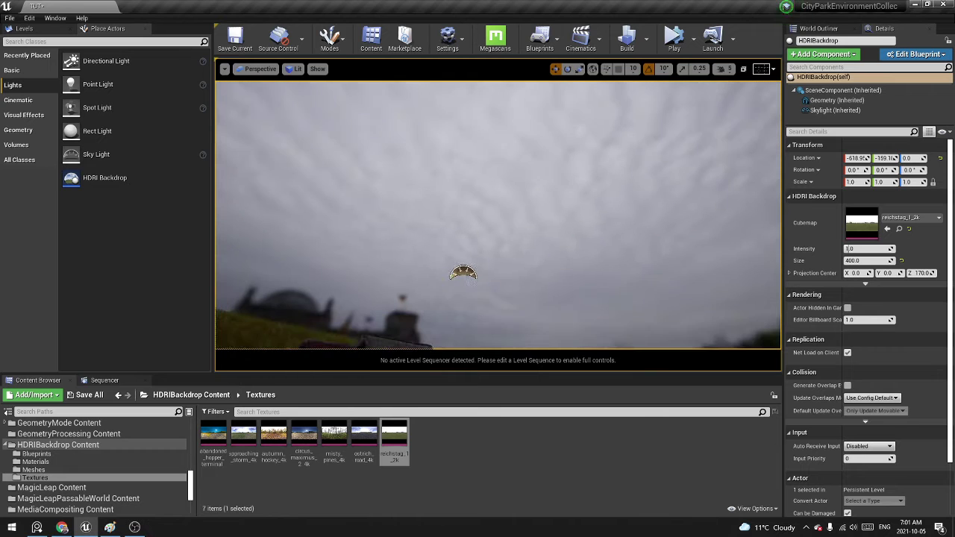
right_click_drag(455, 187, 418, 247)
left_click(294, 69)
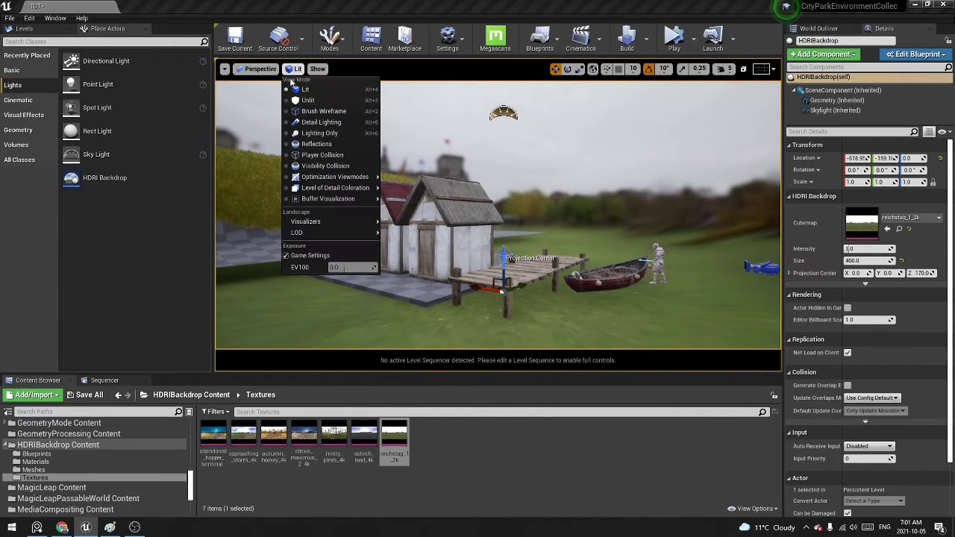
left_click(286, 256)
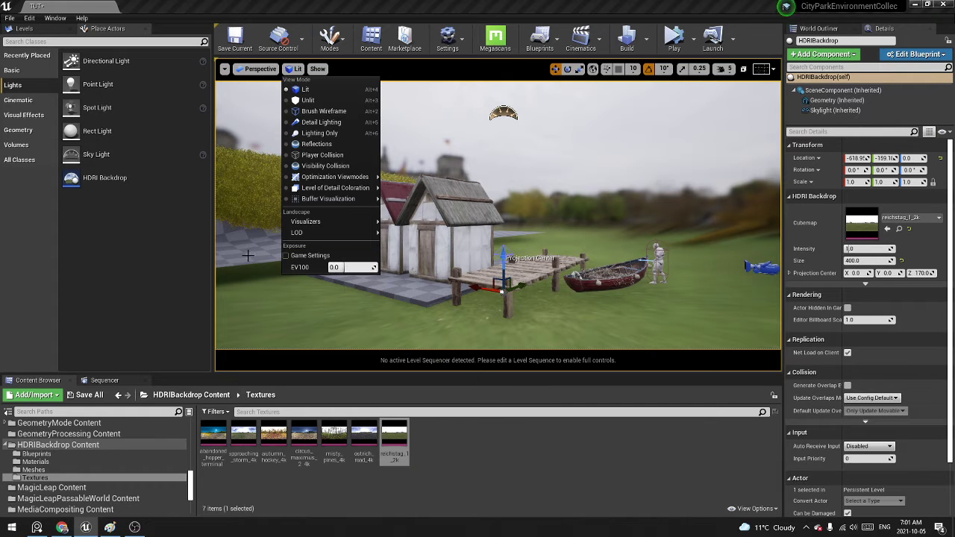
right_click_drag(581, 136, 585, 110)
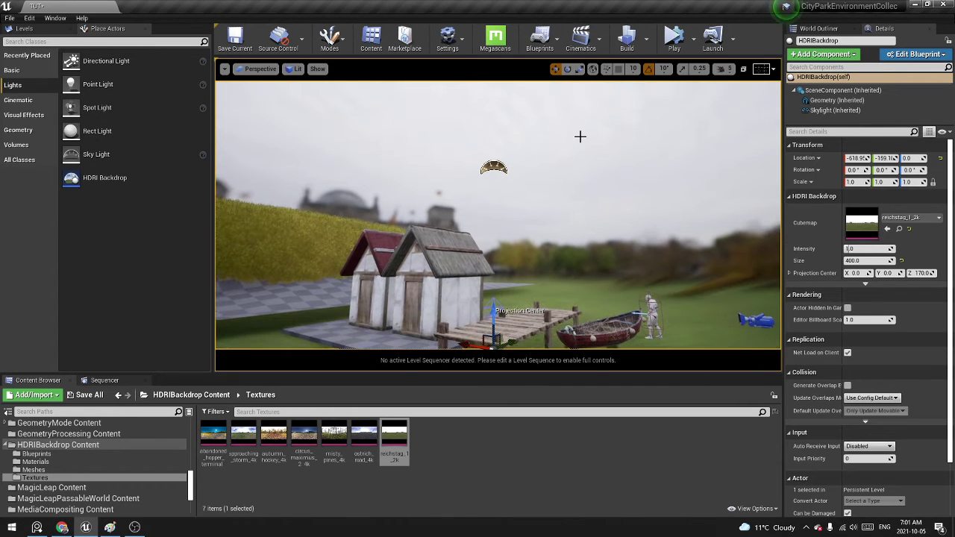
Compare intensities 0.3 and 1 on the HDRI Backdrop's Skylight component, and settle on 0.3.
left_click(825, 110)
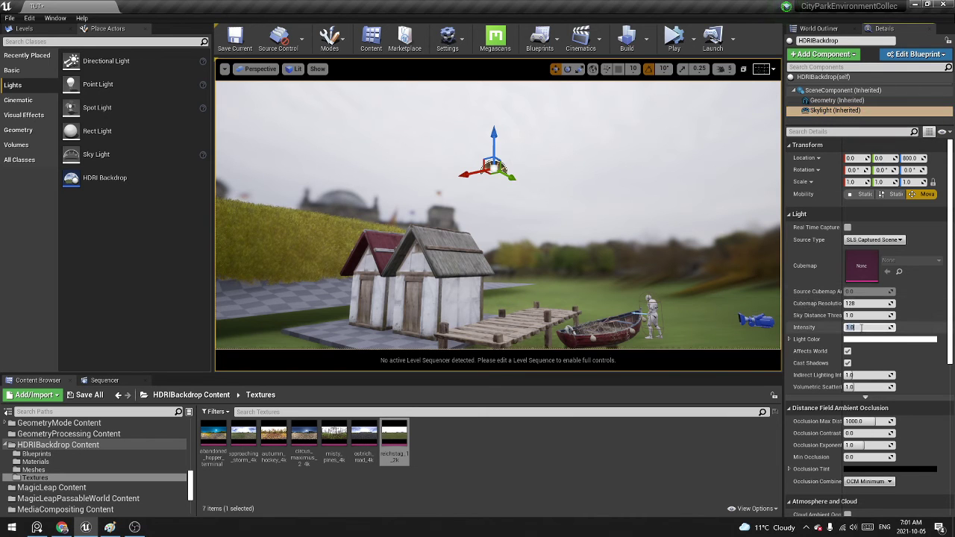
type("0.3")
key("Return")
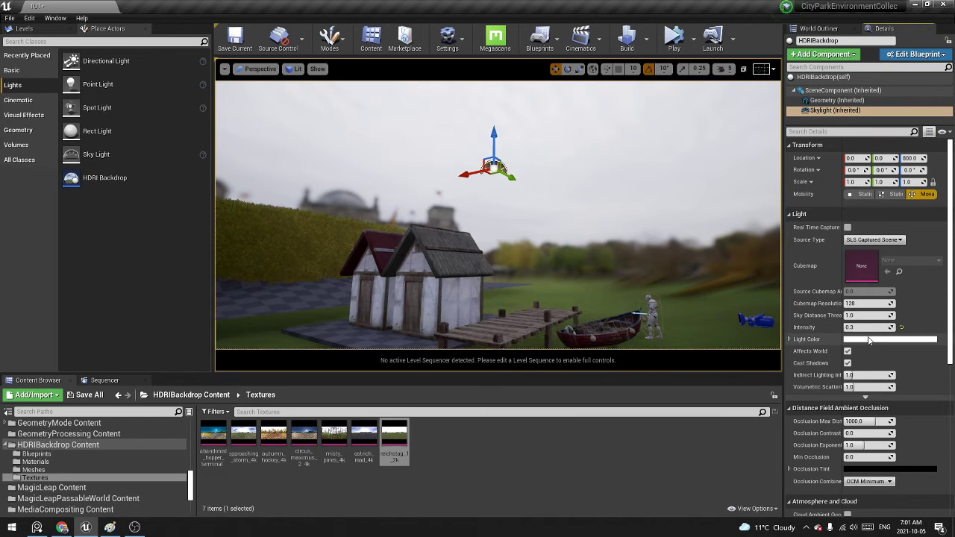
left_click(866, 328)
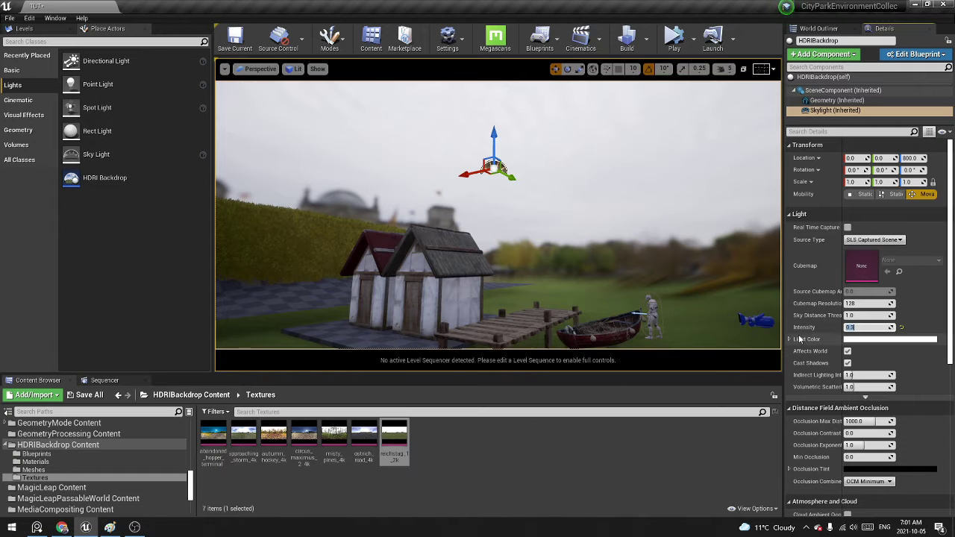
type("1")
key("Return")
left_click(869, 327)
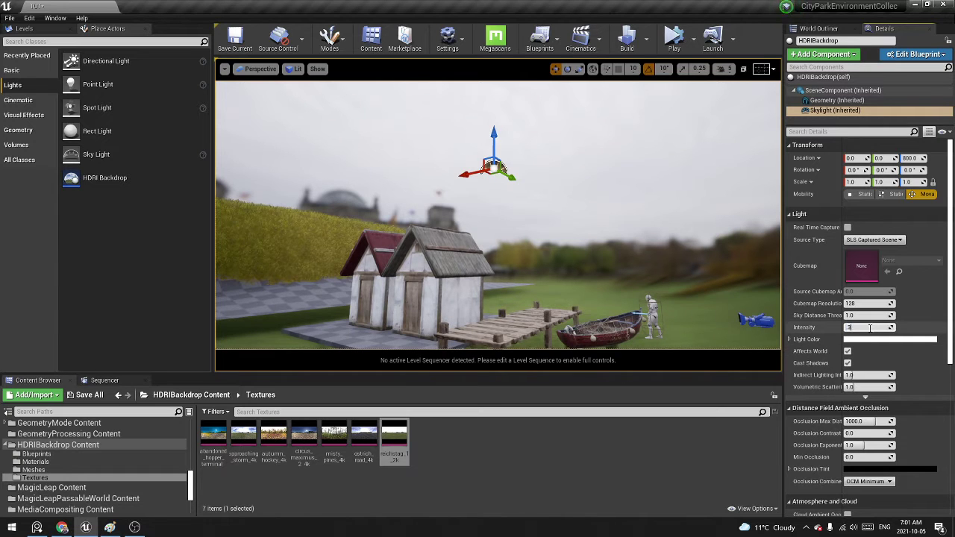
type(".3")
key("Return")
Reframe the houses, pier and boat, and turn on game view to hide the editor icons and gizmos.
right_click_drag(586, 270, 554, 199)
key("g")
key("g")
key("g")
key("g")
key("g")
key("q")
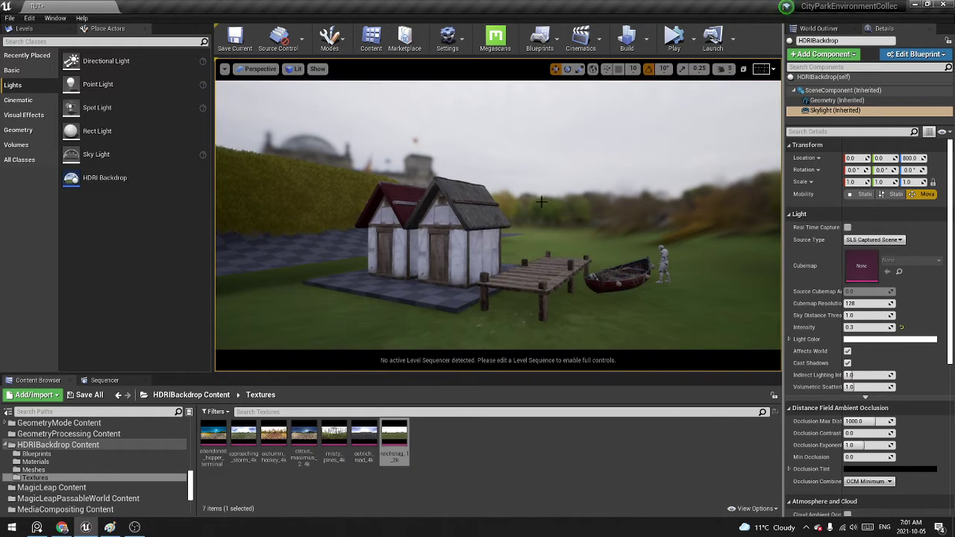
Open the 0_Waterline_Actors folder inside Waterline's 1_Waterline_Content.
left_click(157, 400)
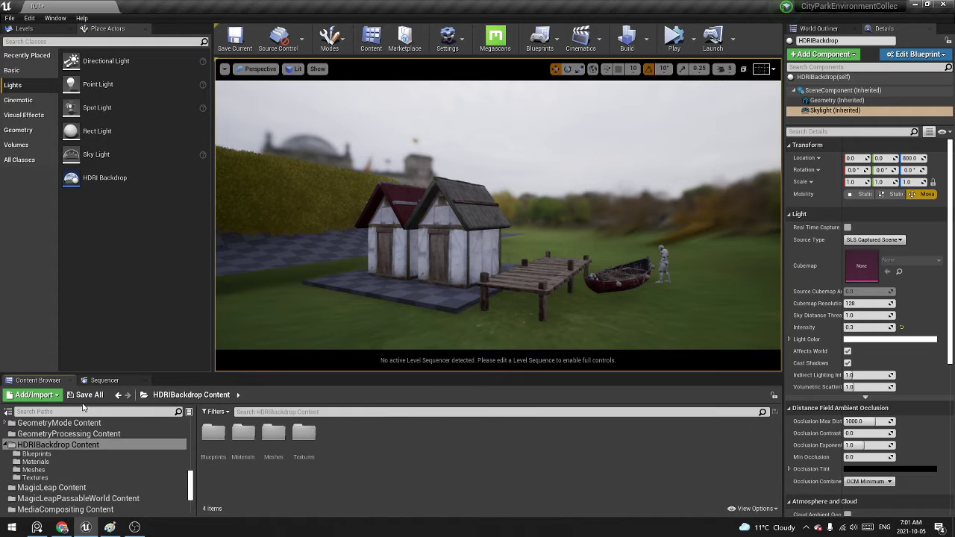
scroll(105, 445, "up", 10)
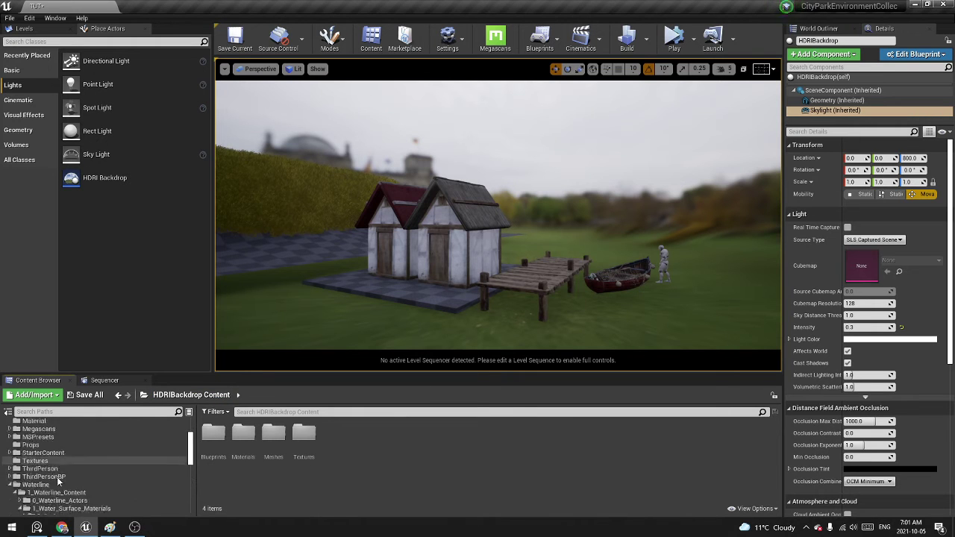
left_click(54, 478)
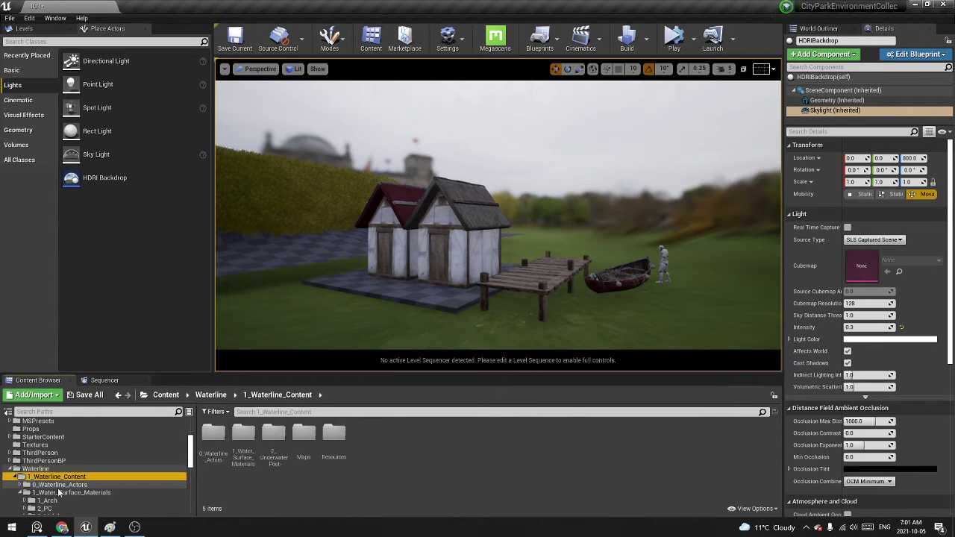
left_click(60, 485)
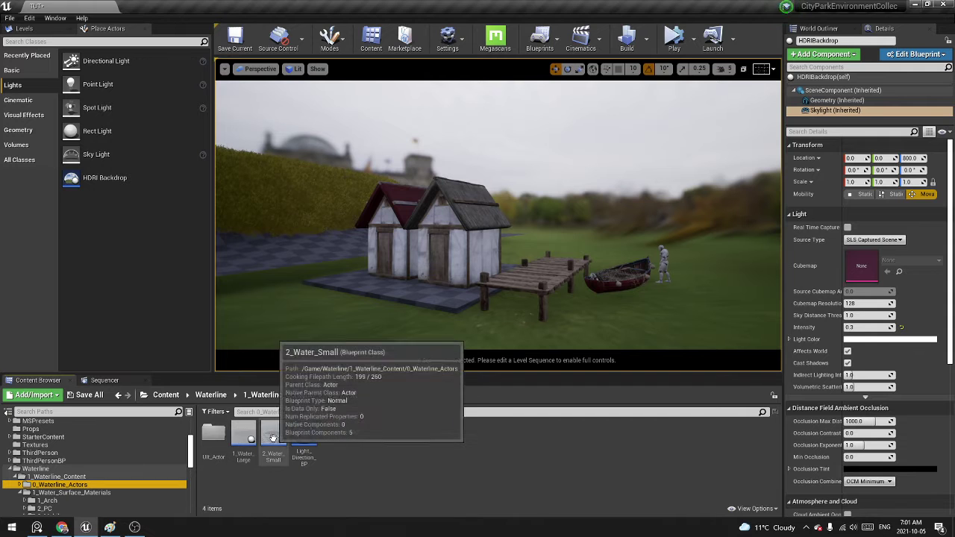
Try placing the 1_Water_Large actor in the scene, and undo its creation.
left_click(244, 440)
left_click_drag(490, 289, 502, 222)
right_click_drag(502, 222, 521, 271)
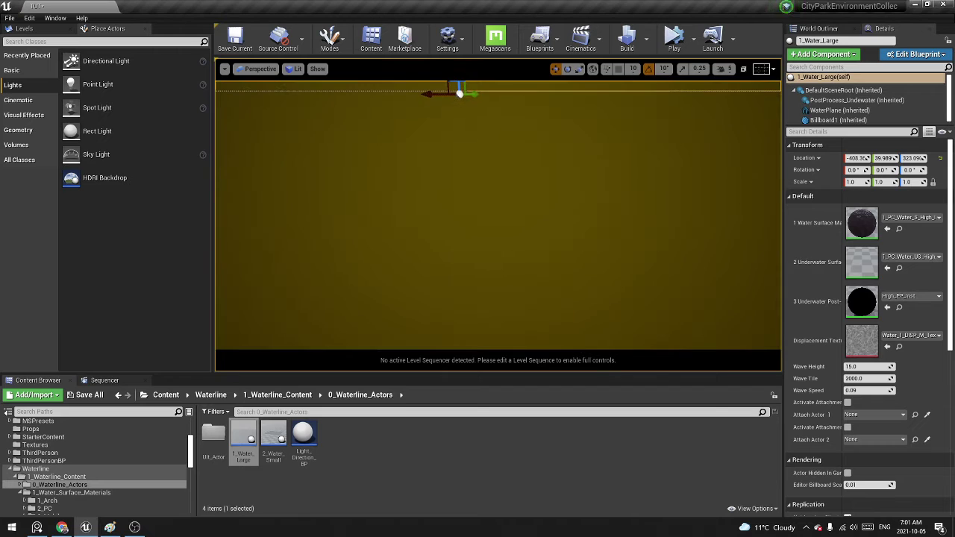
key("ctrl+z")
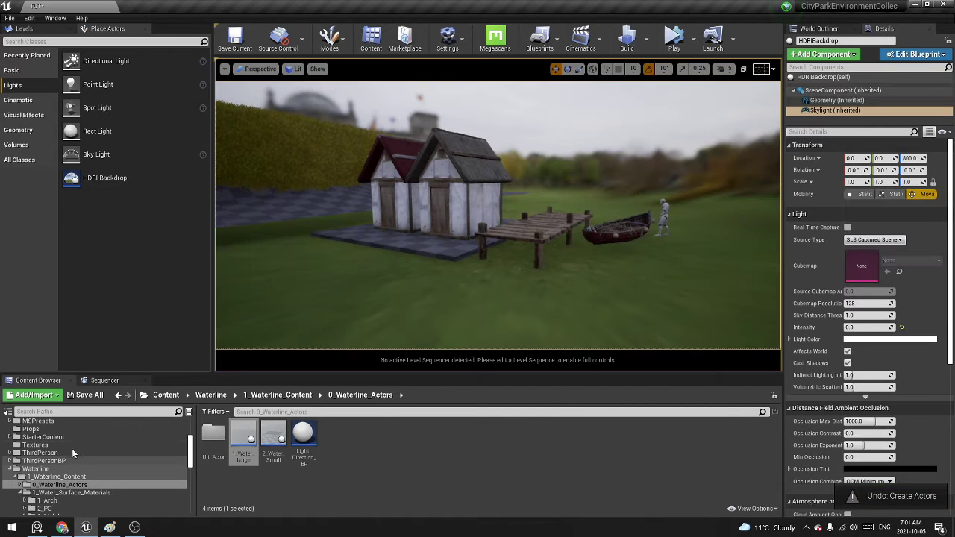
Place the 1_Water_Large actor in front of the houses and set its Z location to 0.
left_click_drag(235, 432, 438, 298)
left_click(914, 80)
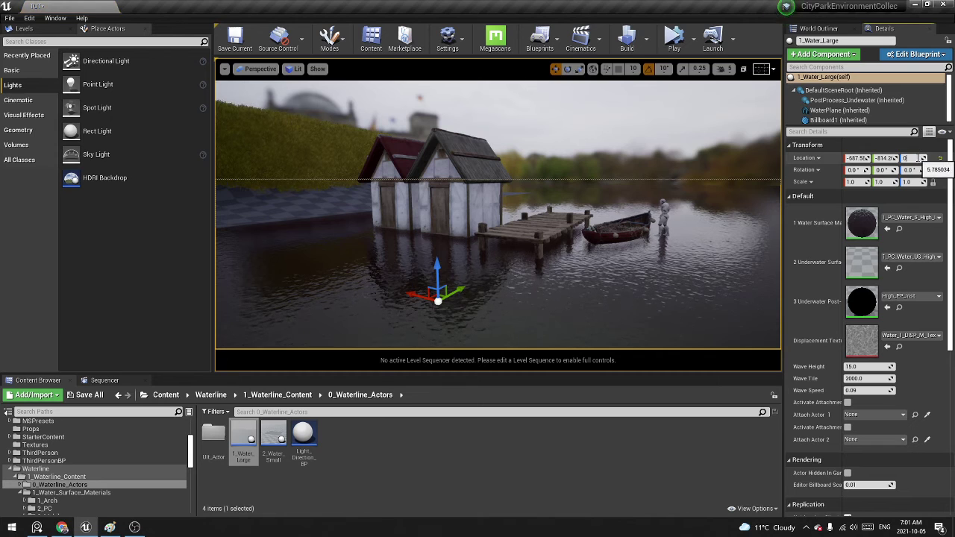
left_click(923, 158)
type("0")
key("Return")
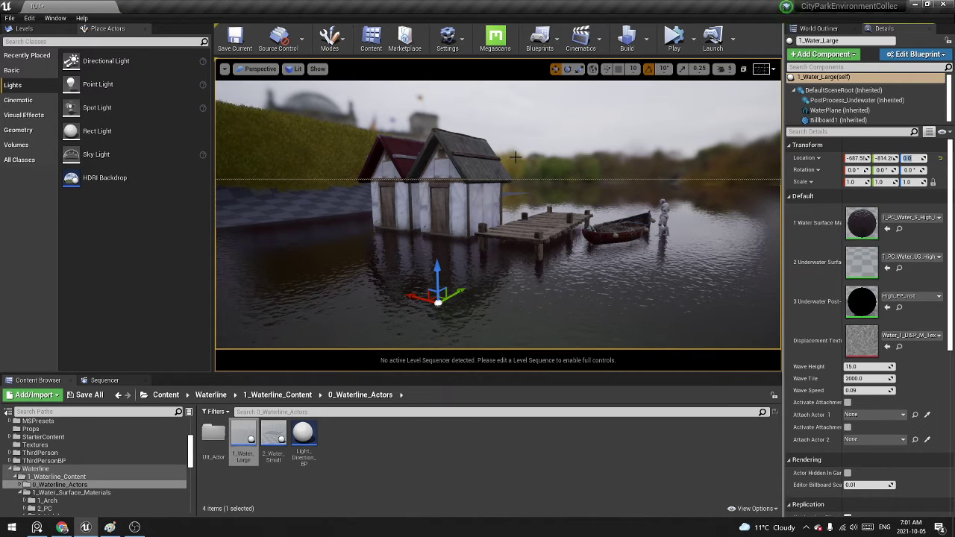
right_click_drag(535, 152, 515, 146)
left_click_drag(535, 152, 542, 154)
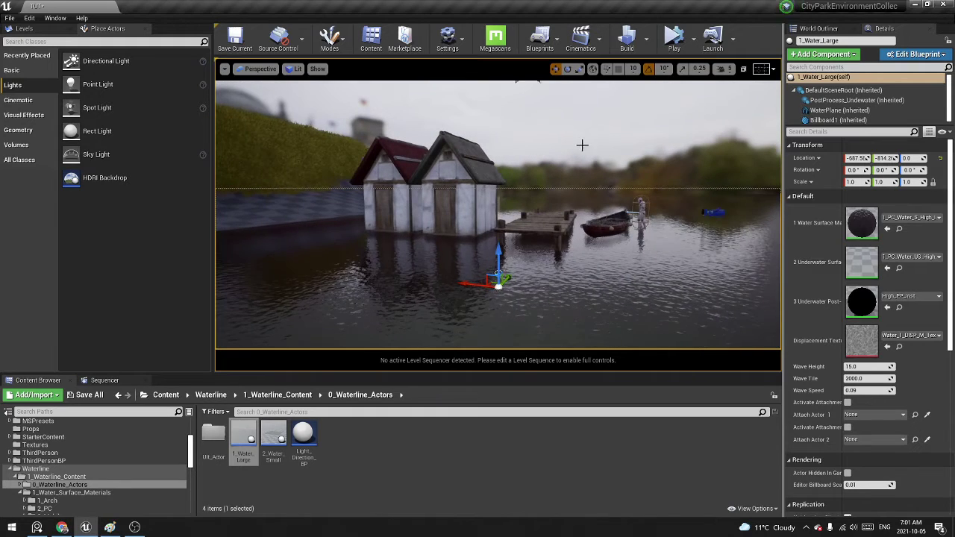
Leave game view and lower the HDRI Backdrop beneath the water to a Z location of about -3497.
key("g")
right_click_drag(582, 145, 599, 136)
left_click(535, 212)
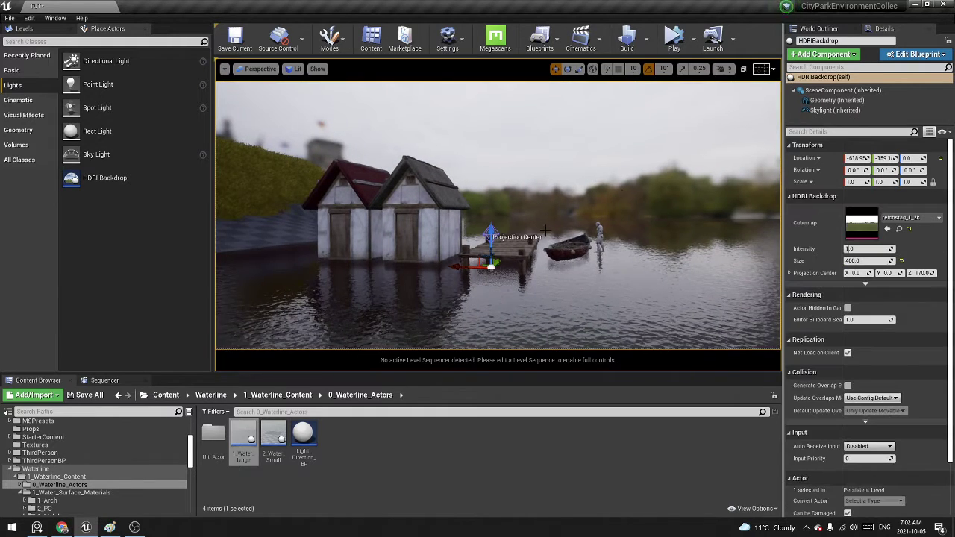
mouse_move(546, 232)
right_mouse_down()
mouse_move(343, 230)
mouse_move(539, 228)
right_mouse_up()
left_click_drag(597, 240, 602, 344)
scroll(599, 236, "down", 10)
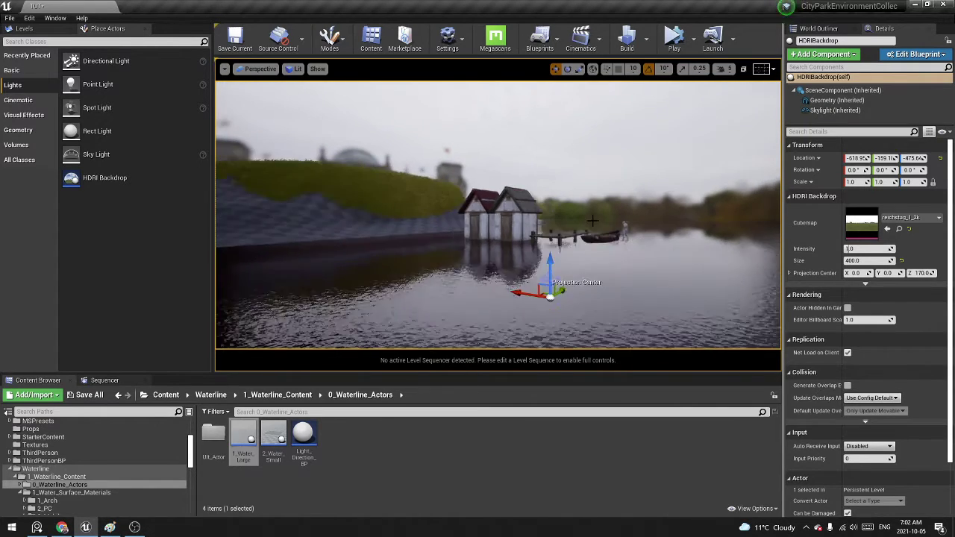
left_click_drag(531, 232, 549, 325)
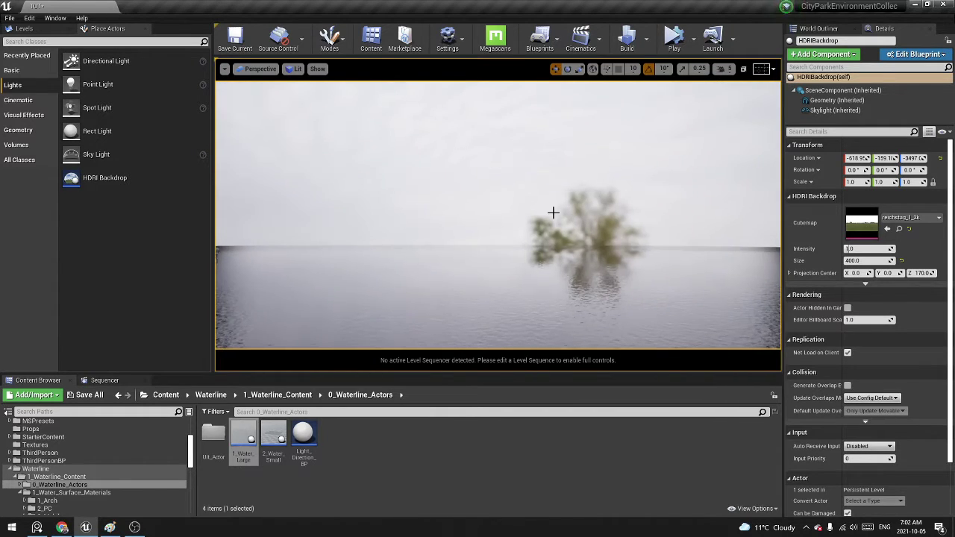
Lower the HDRI Backdrop further to a Z location of about -8176 so its horizon scenery sinks below the waterline.
mouse_move(553, 213)
right_mouse_down()
mouse_move(542, 198)
mouse_move(542, 225)
mouse_move(543, 186)
mouse_move(542, 198)
right_mouse_up()
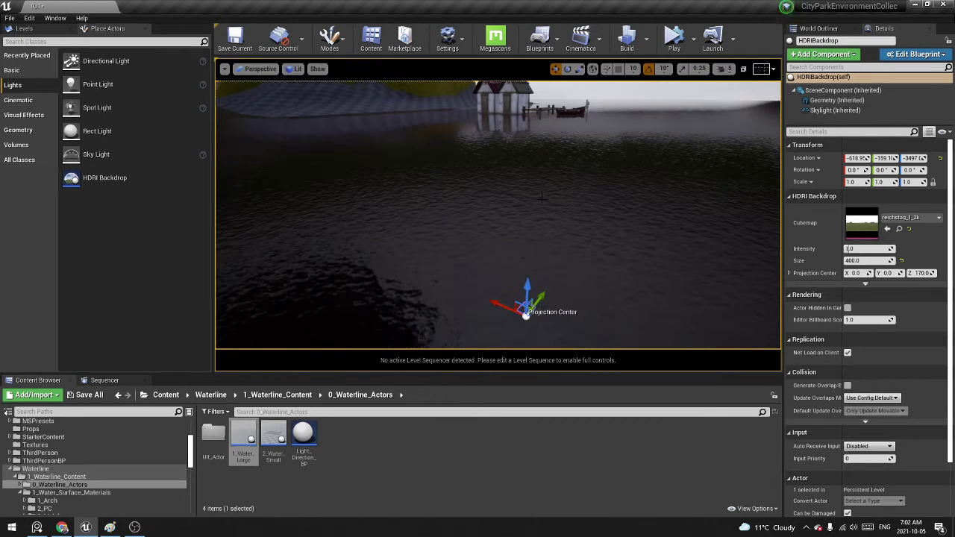
left_click_drag(525, 293, 527, 344)
right_click_drag(605, 191, 679, 161)
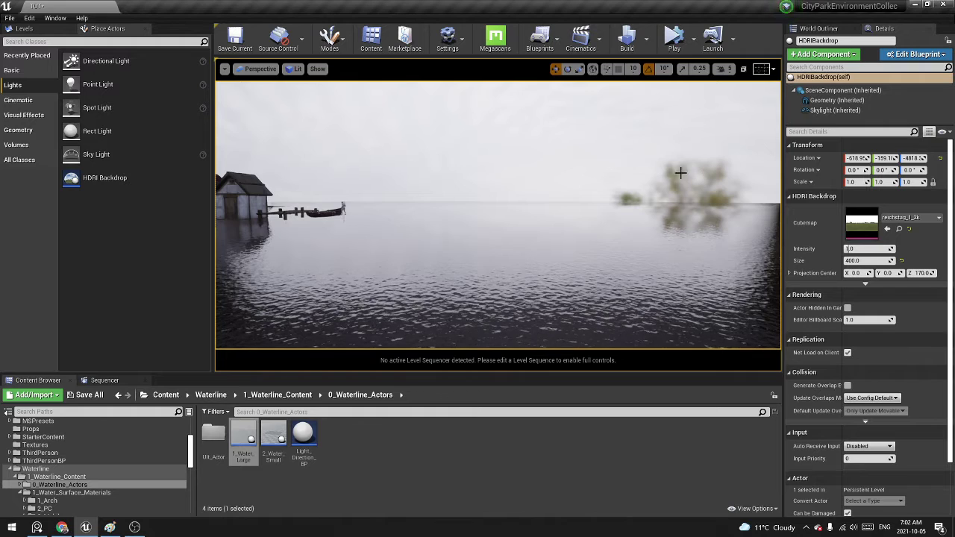
right_click_drag(686, 158, 448, 142)
right_click_drag(373, 147, 291, 142)
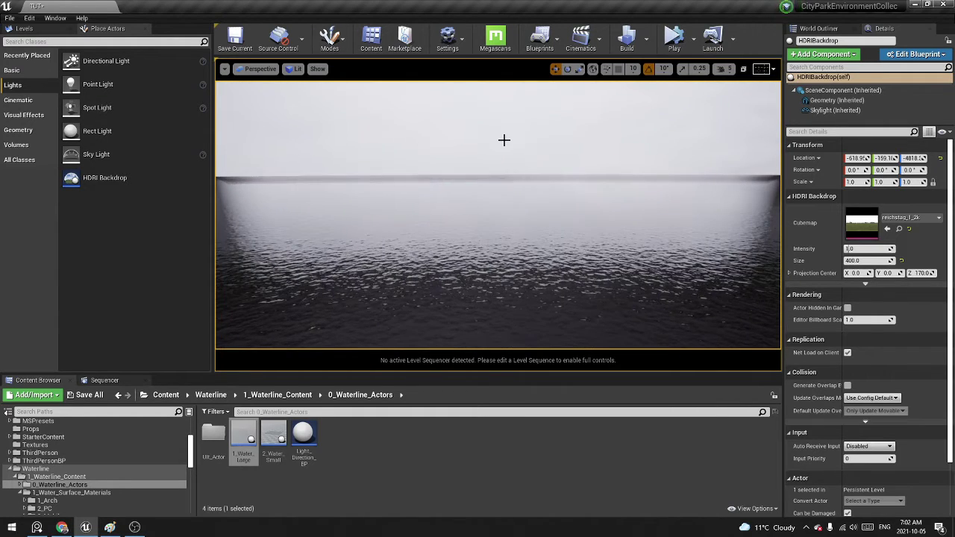
right_click_drag(504, 140, 540, 258)
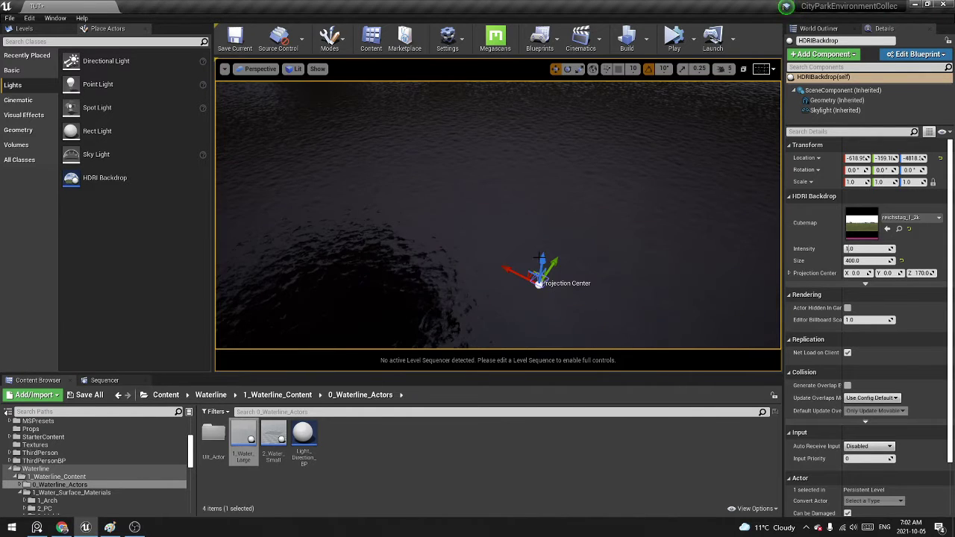
left_click_drag(540, 261, 531, 365)
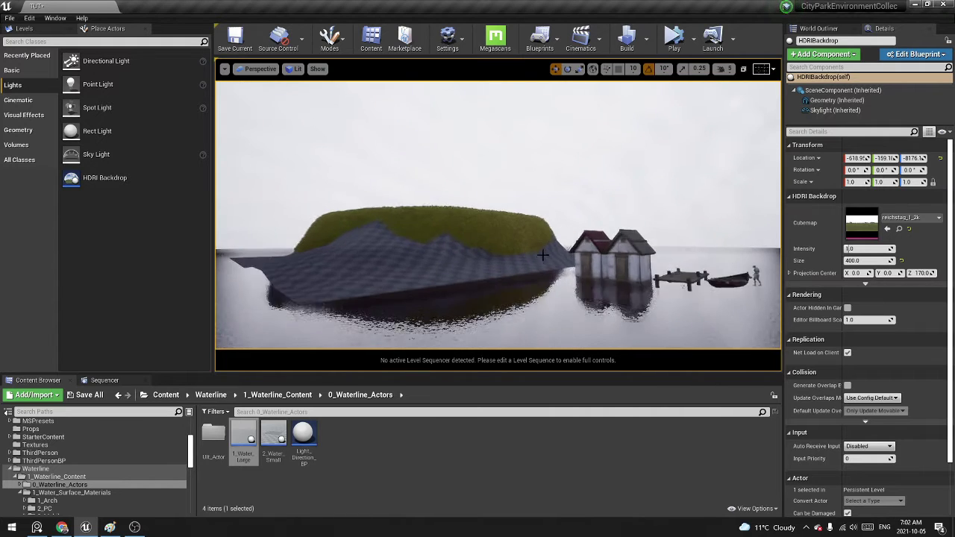
Examine the houses, pier and boat up close in the water, and frame them together with the mannequin.
key("w")
right_click_drag(499, 215, 602, 236)
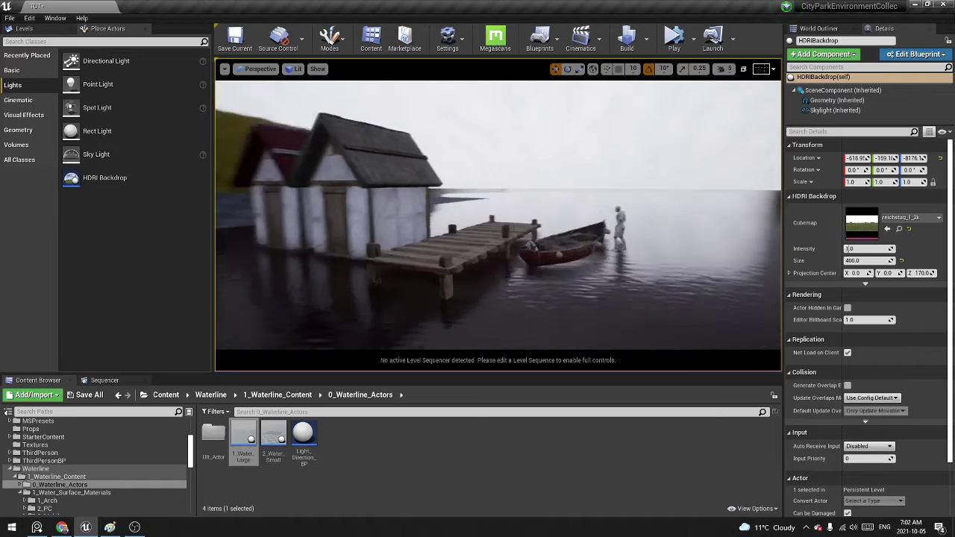
key("d")
mouse_move(499, 215)
right_mouse_down()
mouse_move(403, 212)
mouse_move(515, 202)
mouse_move(514, 262)
mouse_move(511, 195)
mouse_move(509, 221)
mouse_move(499, 197)
right_mouse_up()
key("a")
key("e")
key("q")
key("e")
key("q")
mouse_move(480, 141)
right_mouse_down()
mouse_move(548, 138)
mouse_move(466, 123)
mouse_move(482, 147)
right_mouse_up()
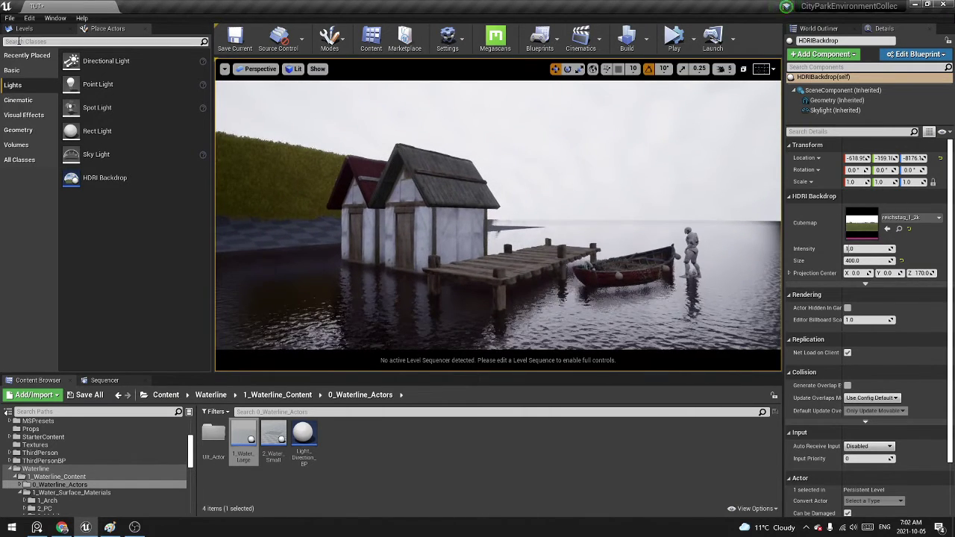
Add an Exponential Height Fog actor by the pier and set its fog density to 0.5.
type("fog")
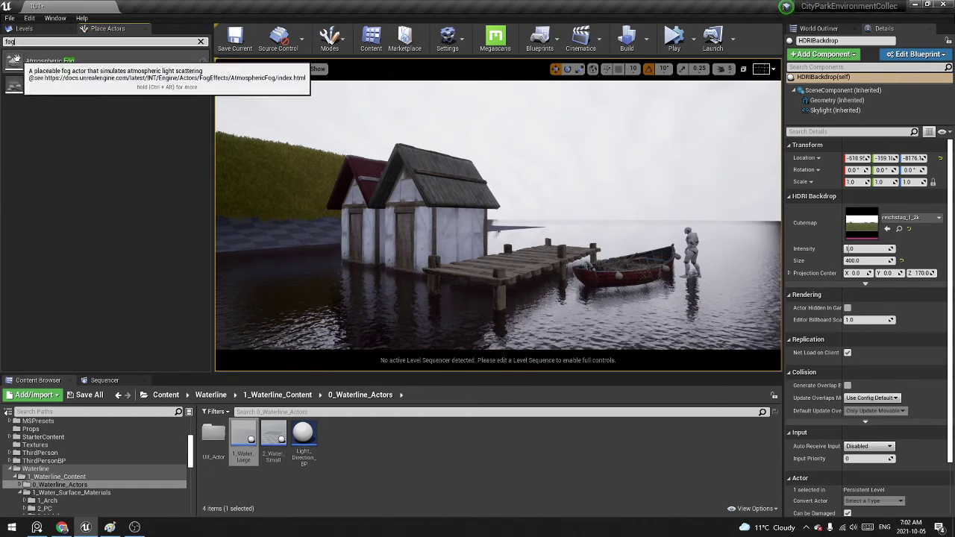
left_click_drag(53, 85, 472, 275)
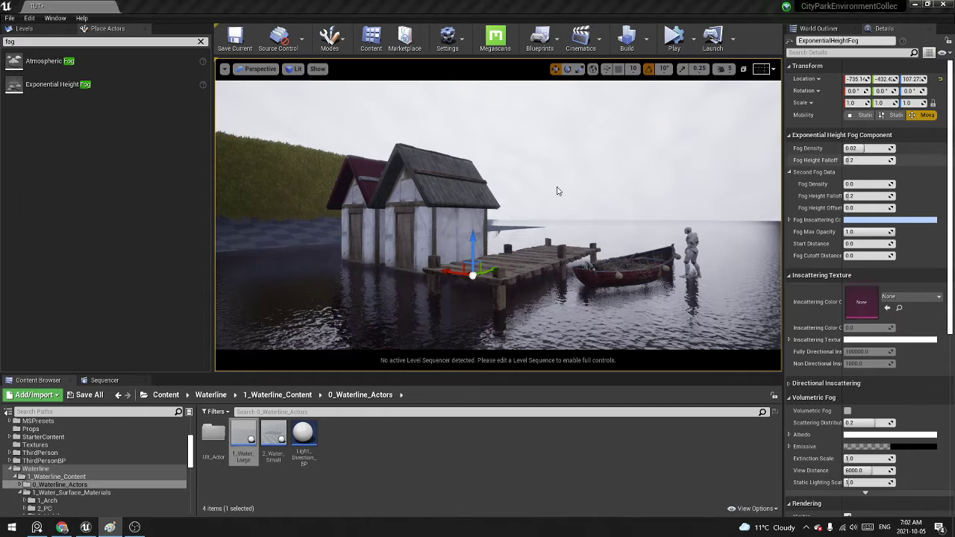
left_click(864, 148)
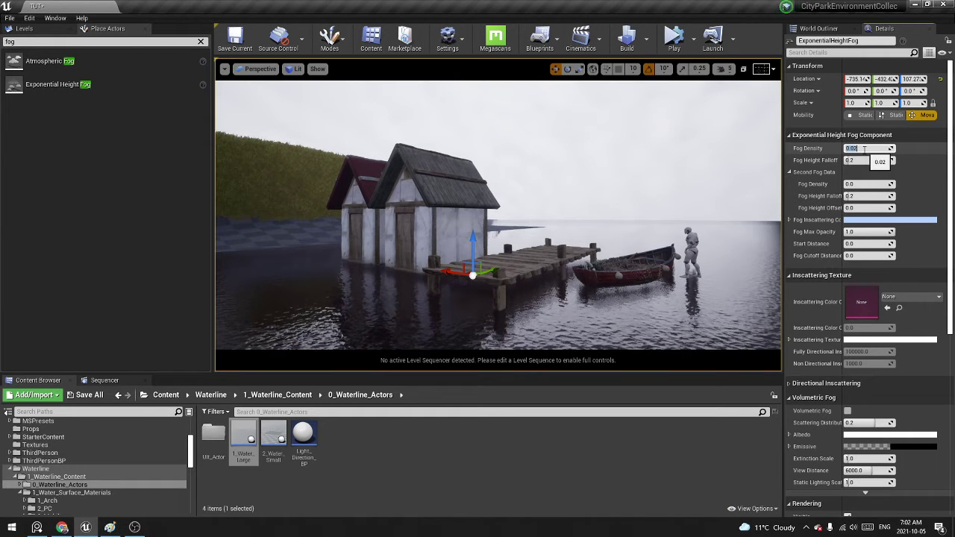
type("0.5")
key("Return")
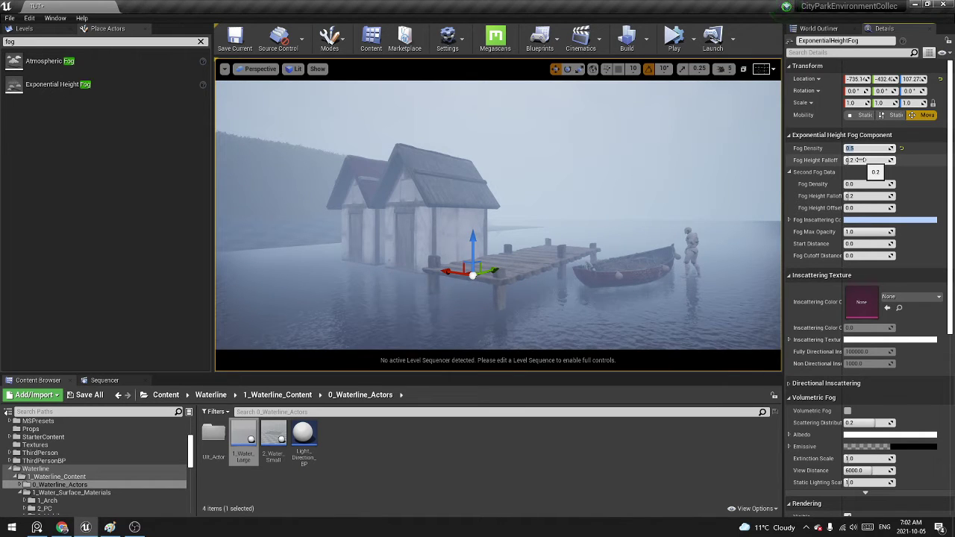
Set the height fog's falloff to 0.3 and its inscattering color to near-white by reducing saturation to about 0.016.
left_click(861, 160)
type("0.3")
key("Return")
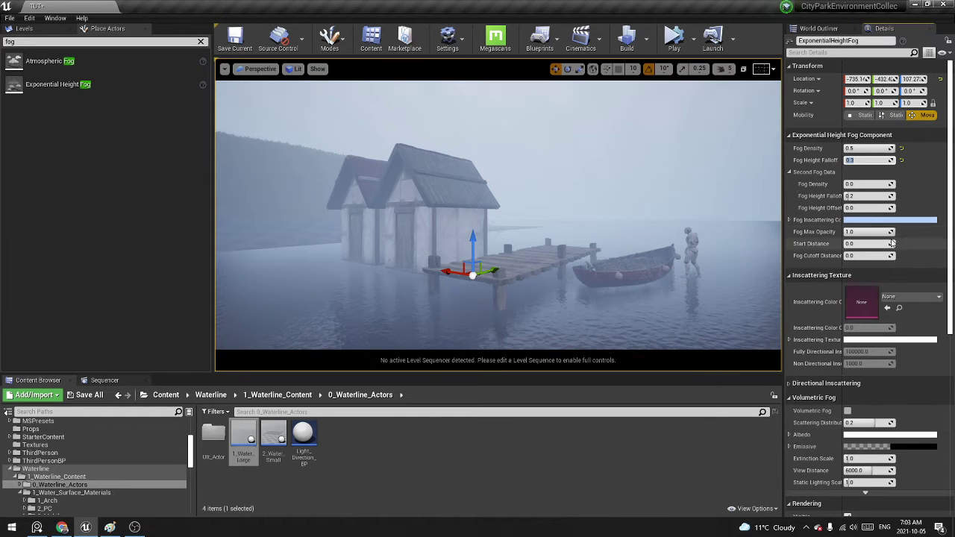
left_click(883, 221)
left_click(791, 340)
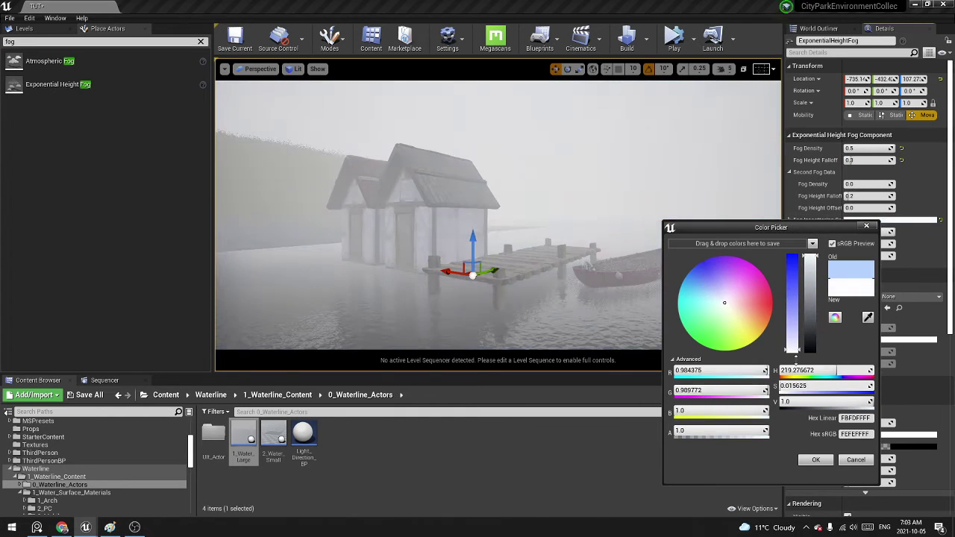
left_click(816, 460)
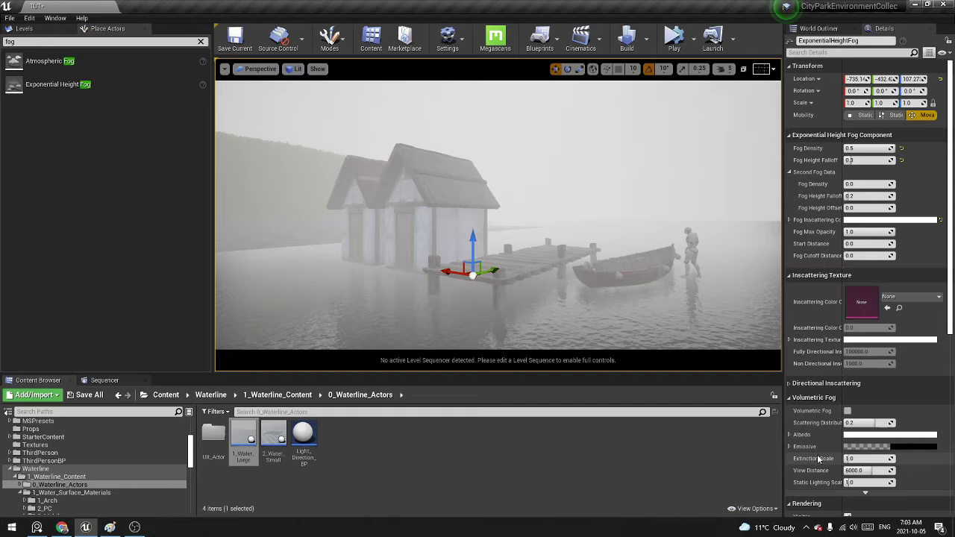
Enable Volumetric Fog on the height fog, with scattering distribution 0.9 and view distance 7600.
left_click(848, 411)
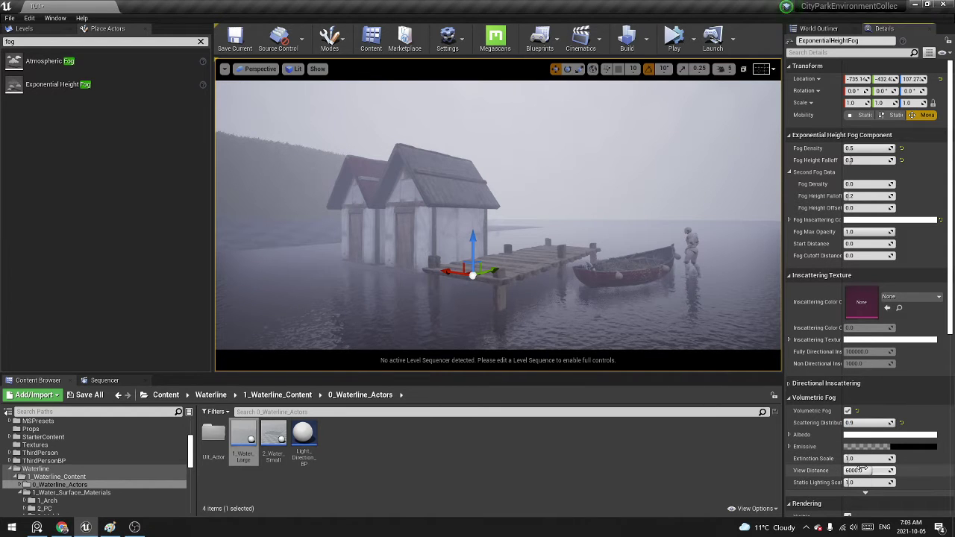
left_click(863, 471)
type("7500")
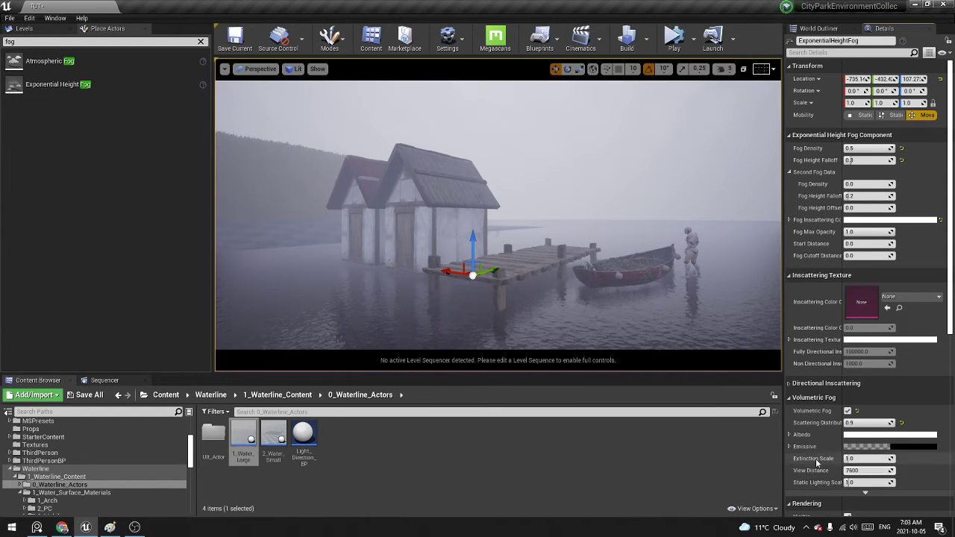
mouse_move(390, 224)
right_mouse_down()
mouse_move(507, 224)
mouse_move(390, 224)
right_mouse_up()
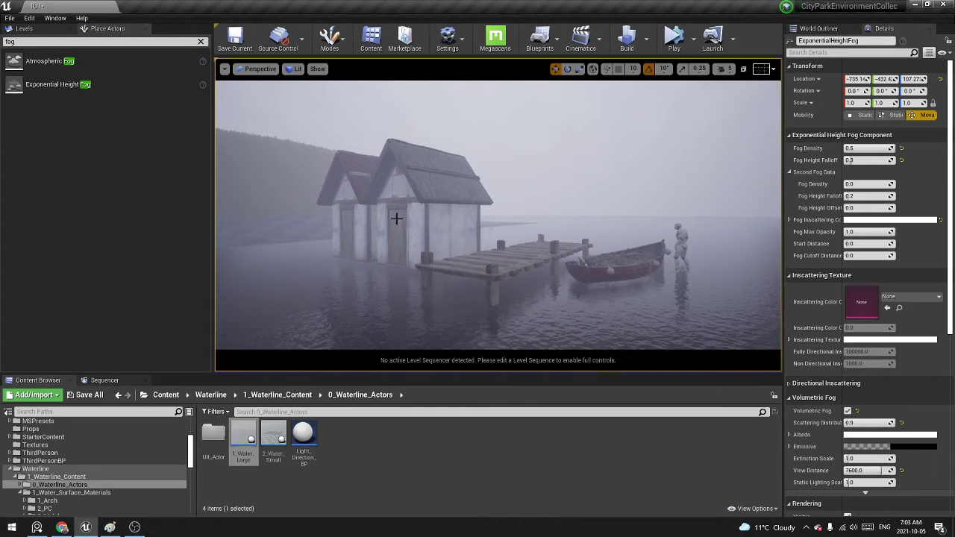
Thin the height fog by setting its fog density to 0.2.
mouse_move(465, 203)
left_mouse_down("alt")
mouse_move(612, 203)
mouse_move(481, 203)
left_mouse_up("alt")
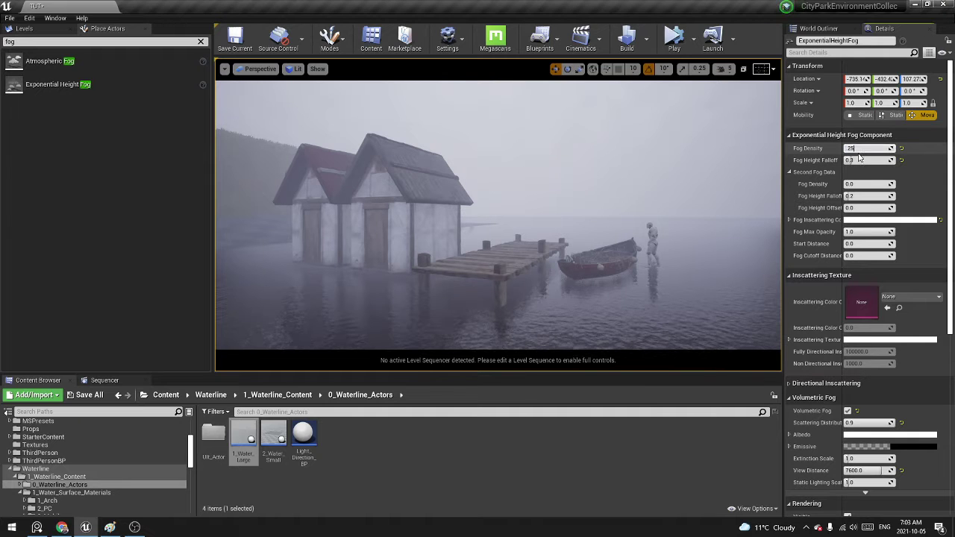
key("Return")
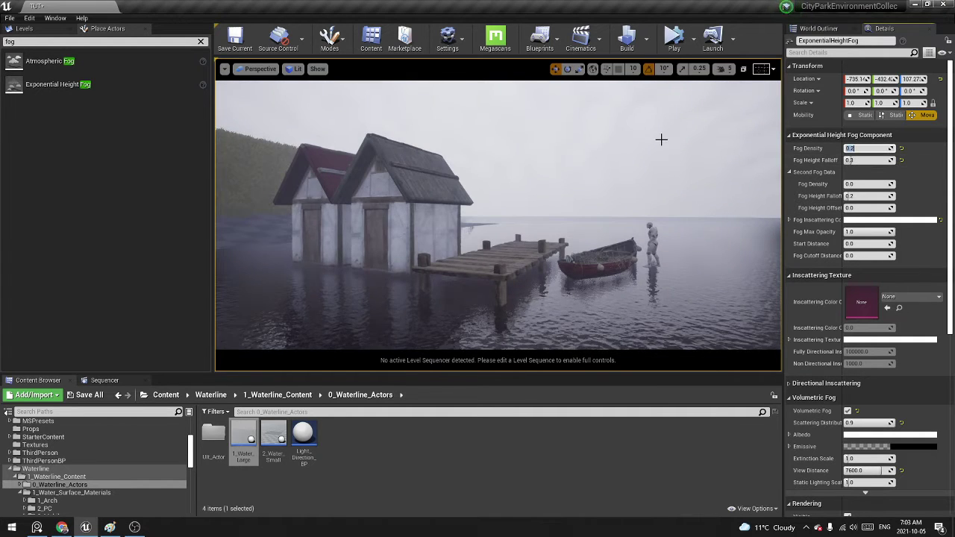
left_click_drag(661, 139, 658, 159, "alt")
Try sizes 800 and 300 on the HDRI Backdrop, and set its size back to 400.
key("g")
mouse_move(653, 179)
right_mouse_down()
mouse_move(555, 181)
mouse_move(653, 178)
right_mouse_up()
left_click(625, 209)
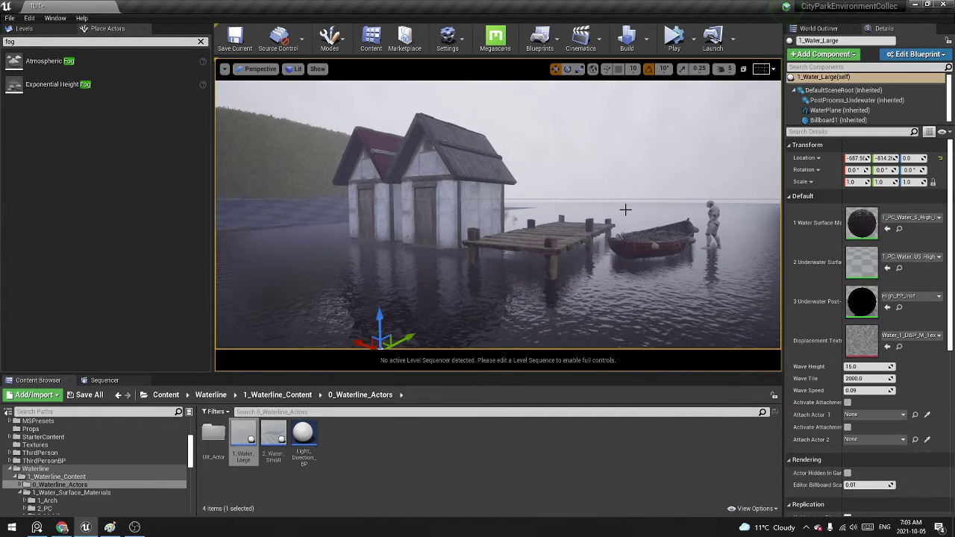
left_click(531, 179)
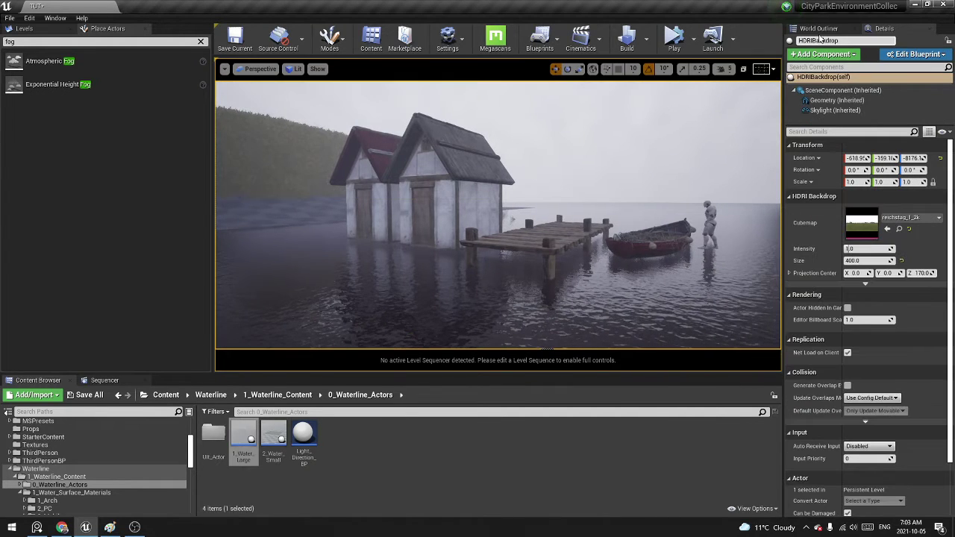
left_click(823, 31)
left_click(883, 28)
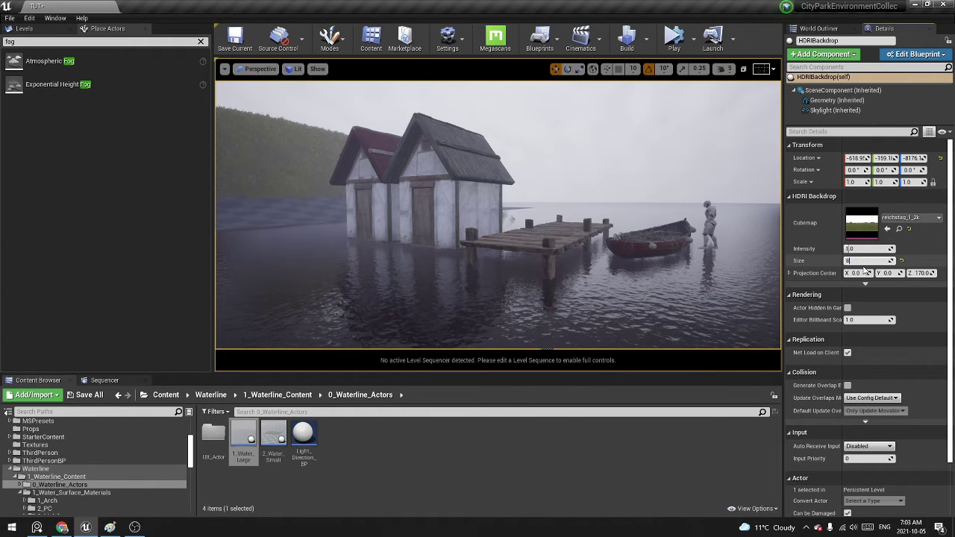
key("Return")
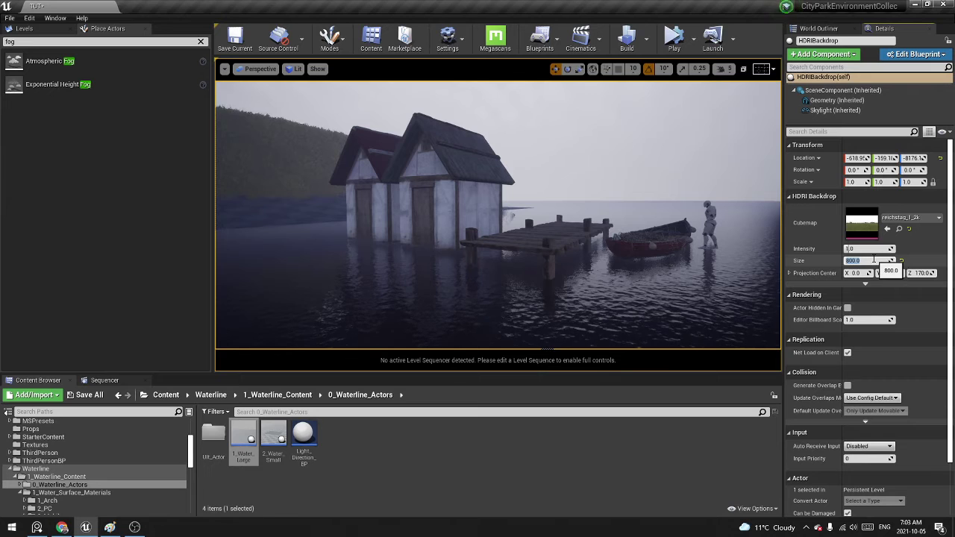
type("300")
key("Return")
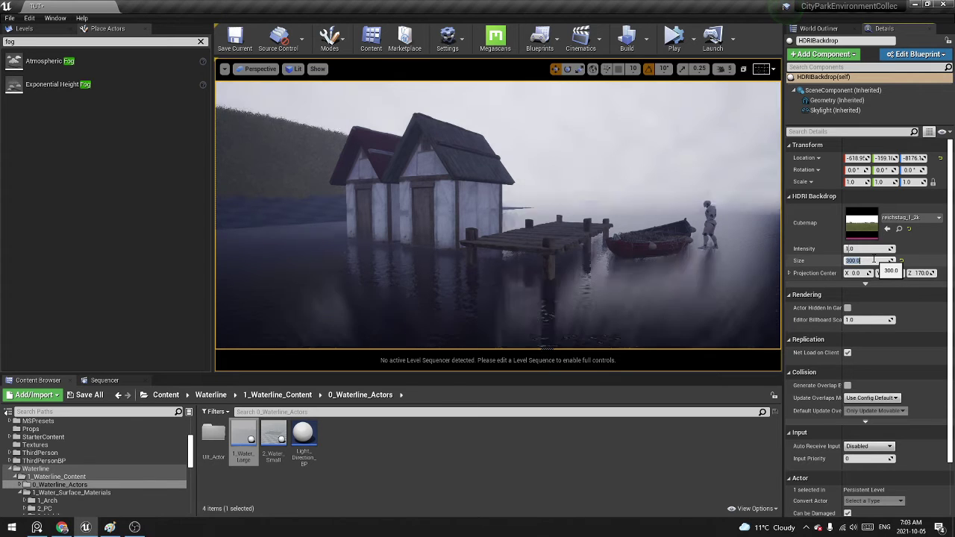
type("400")
key("Return")
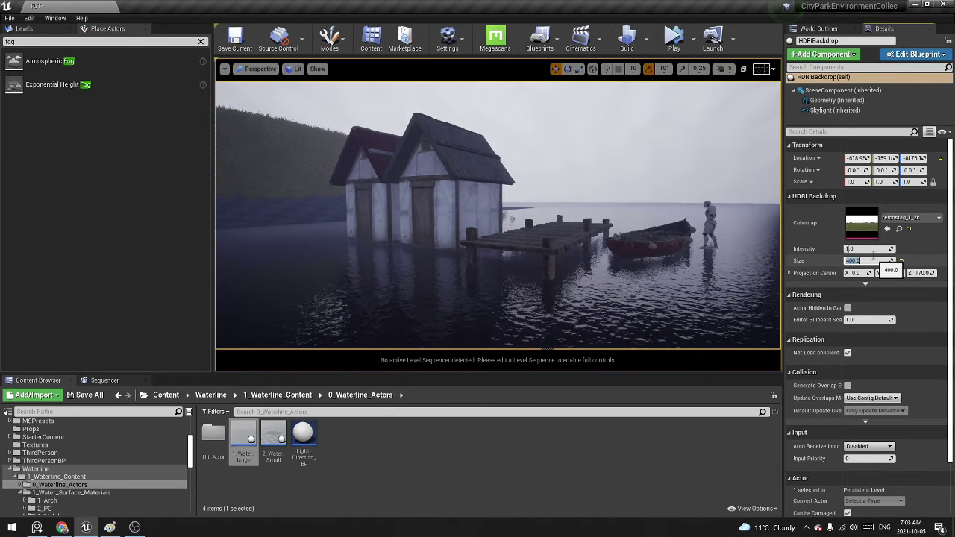
Show the level's actor list and reframe the houses and pier from a closer, lower angle.
right_click_drag(595, 156, 549, 145)
right_click_drag(630, 222, 681, 223)
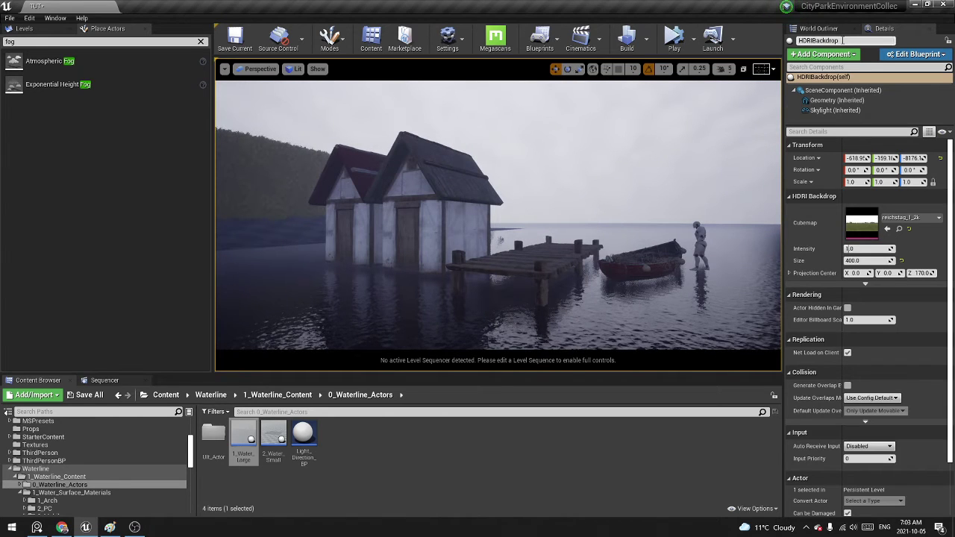
left_click(818, 29)
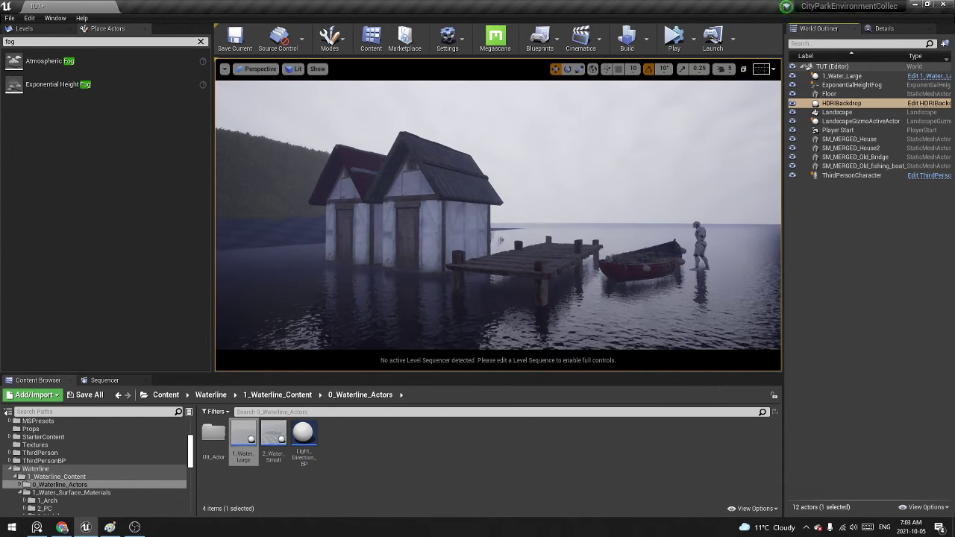
right_click_drag(553, 229, 508, 251)
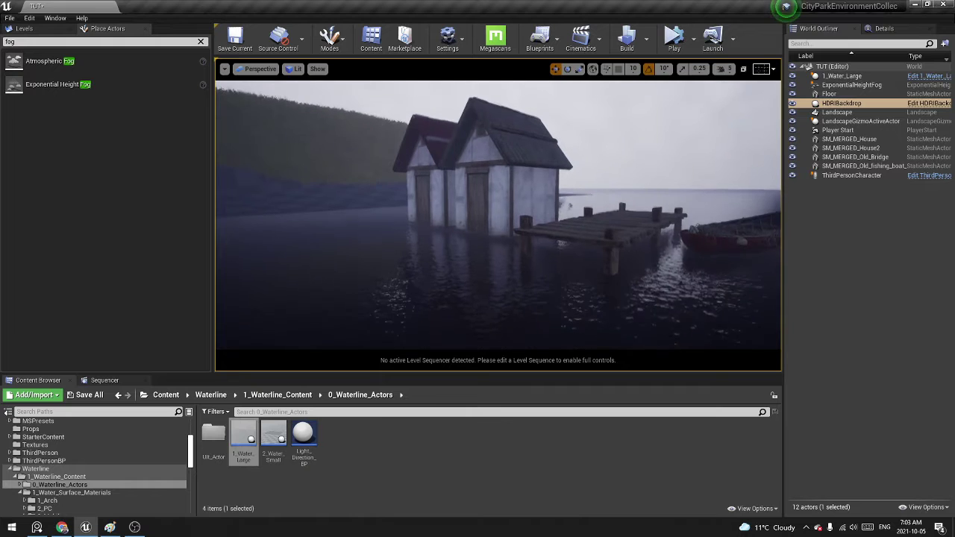
Find the Planar Reflection actor, place it in the water in front of the pier, and scale it up across the lake.
left_click(58, 42)
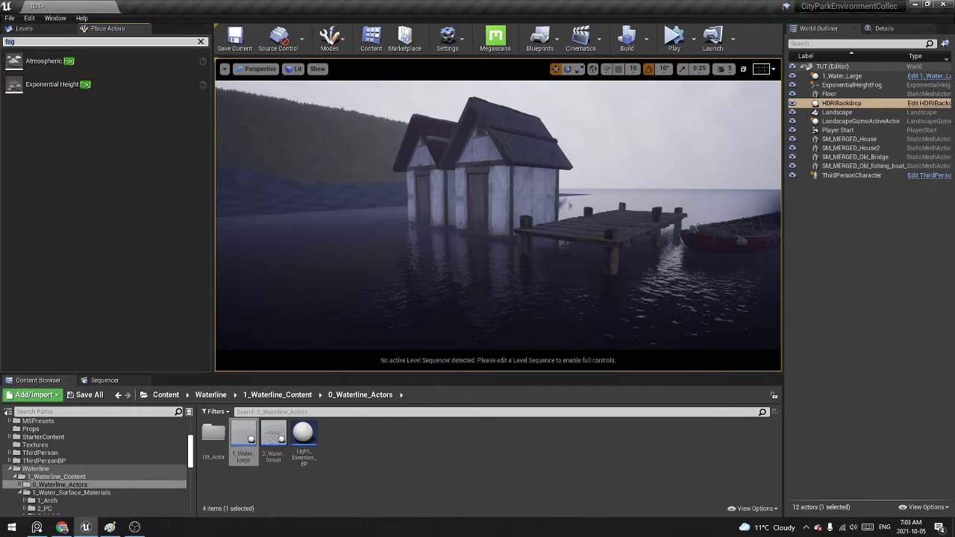
right_click_drag(498, 216, 531, 215)
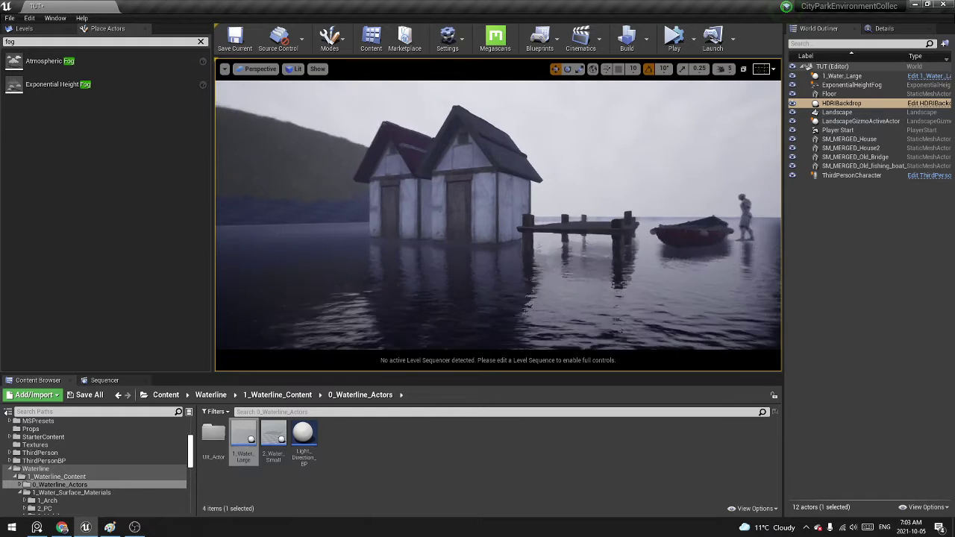
right_click_drag(635, 203, 635, 203)
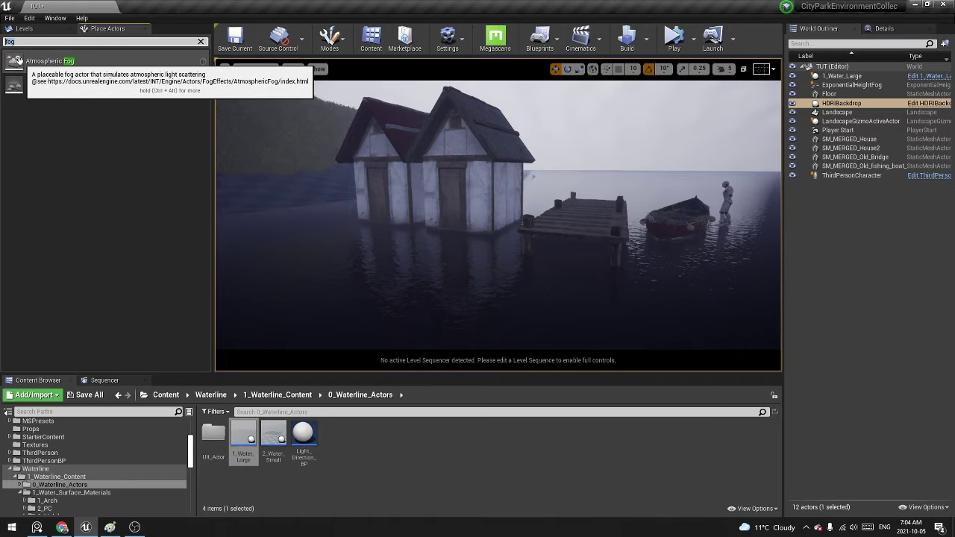
key("BackSpace")
key("BackSpace")
key("BackSpace")
type("ref")
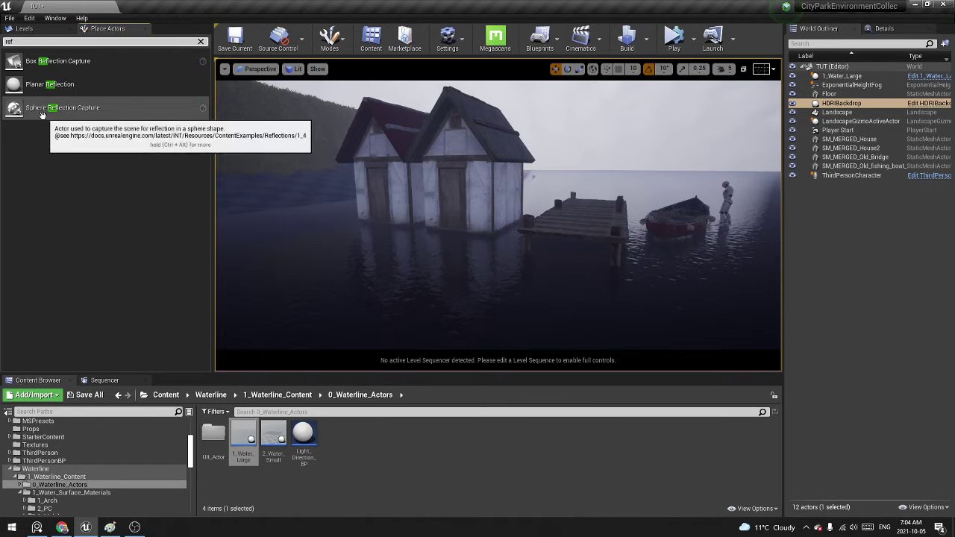
left_click_drag(46, 85, 531, 254)
key("r")
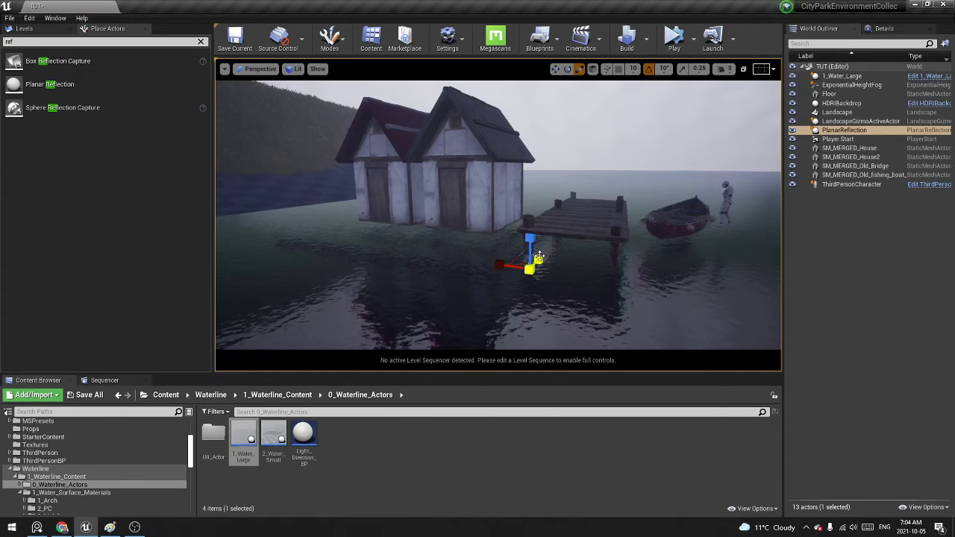
Raise the Planar Reflection to the water surface and check the reflections of the houses and pier without editor overlays.
key("g")
key("g")
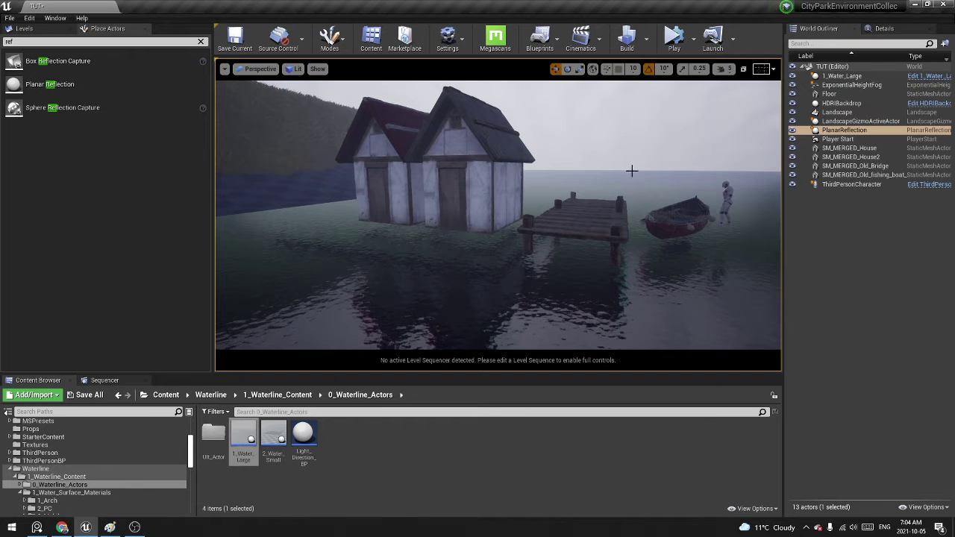
right_click_drag(632, 171, 646, 185)
key("g")
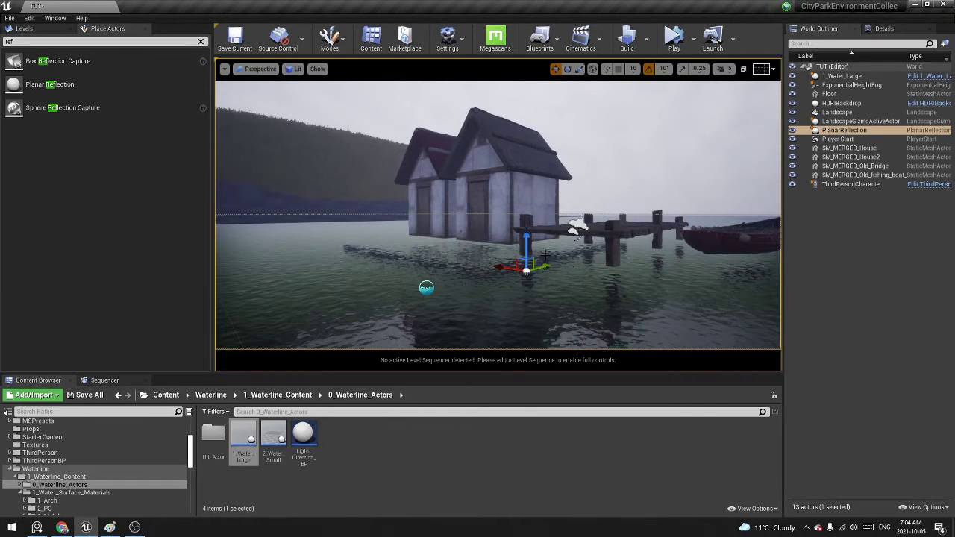
left_click_drag(526, 244, 526, 231)
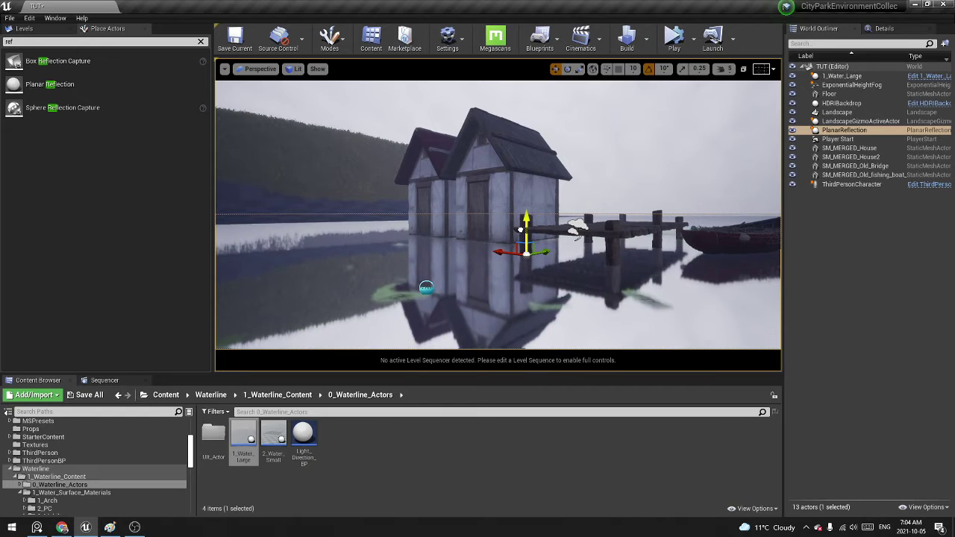
key("g")
right_click_drag(633, 199, 628, 198)
Toggle the Planar Reflection's visibility to compare the water with and without it, leaving it visible.
left_click(792, 131)
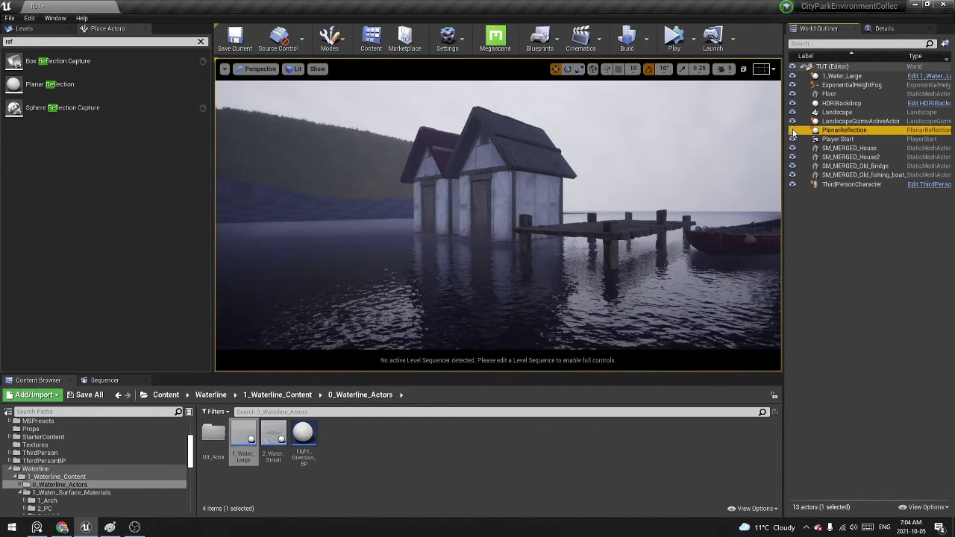
left_click(792, 131)
left_click(792, 131)
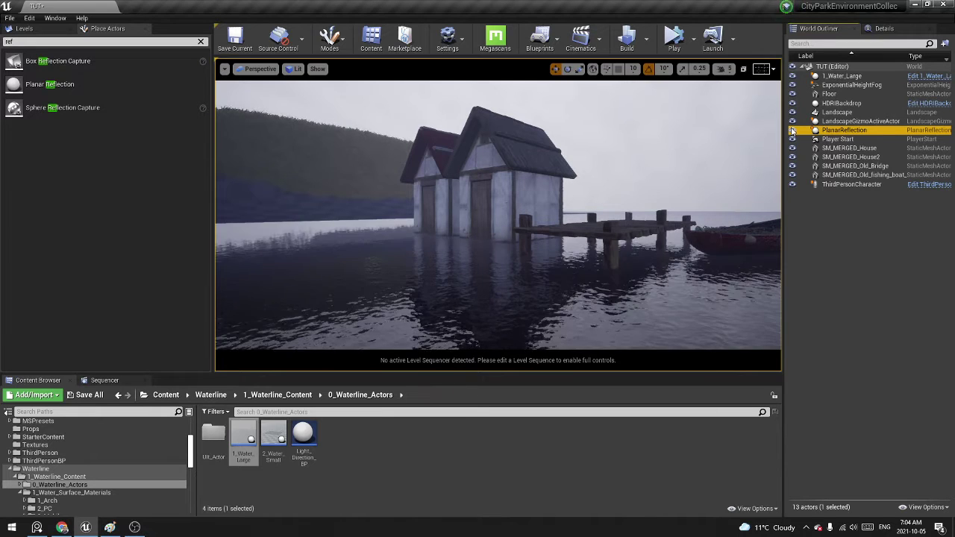
left_click(792, 132)
left_click(793, 131)
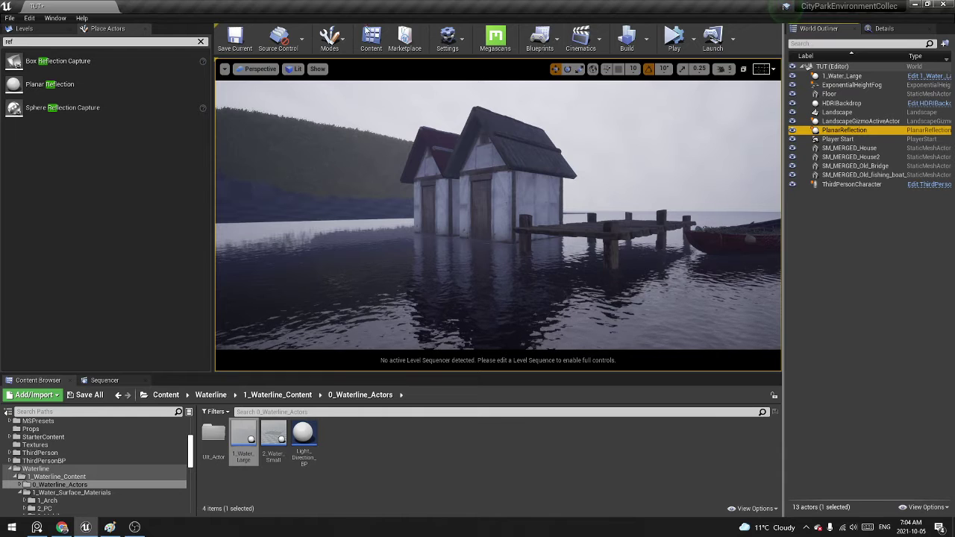
Try a Reflection Capture Resolution of 128 in the project settings, set it back to 1024, and close the settings.
left_click(447, 39)
left_click(486, 77)
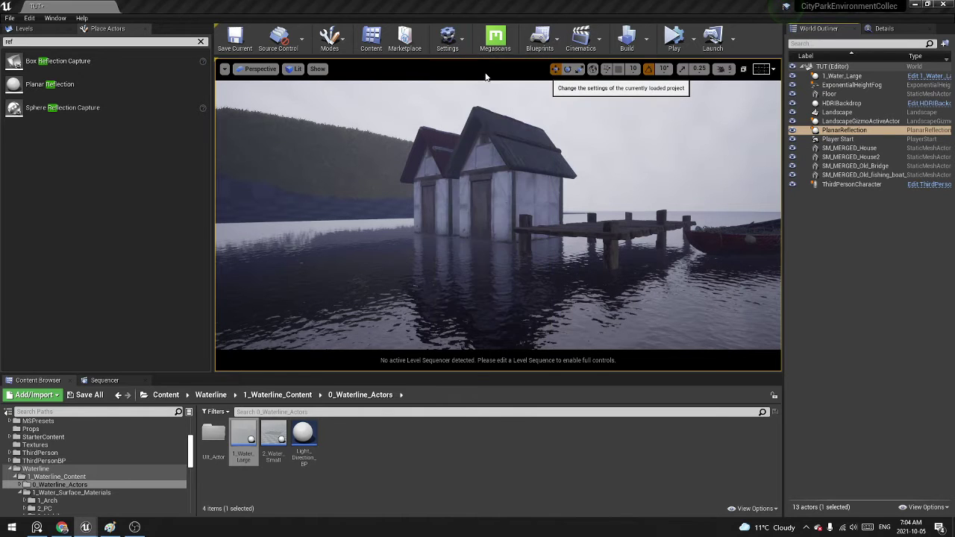
left_click(531, 113)
type("refl")
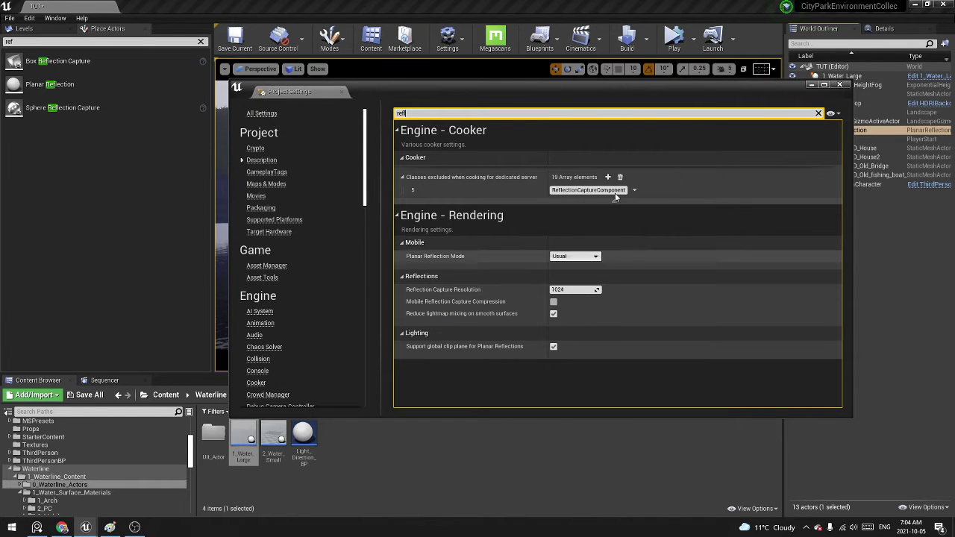
left_click_drag(639, 85, 155, 99)
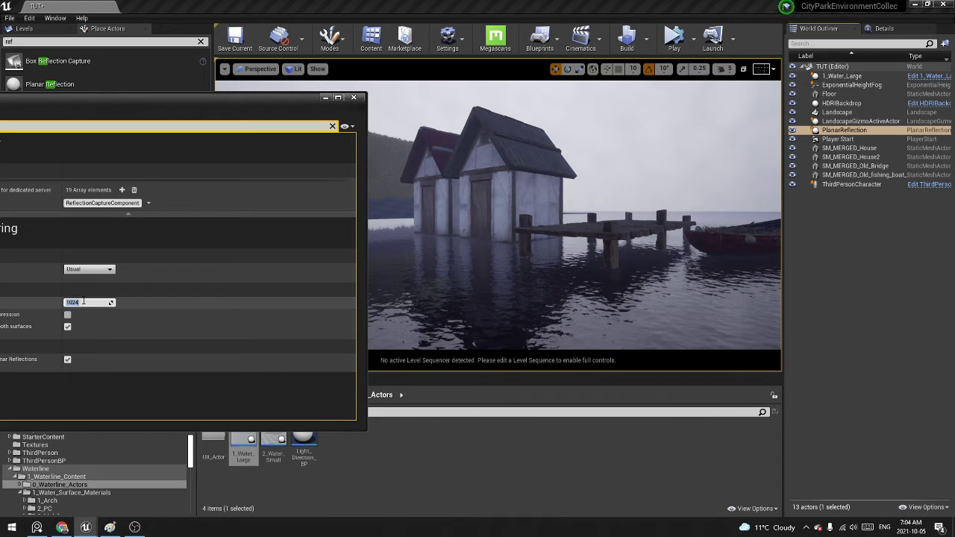
key("Return")
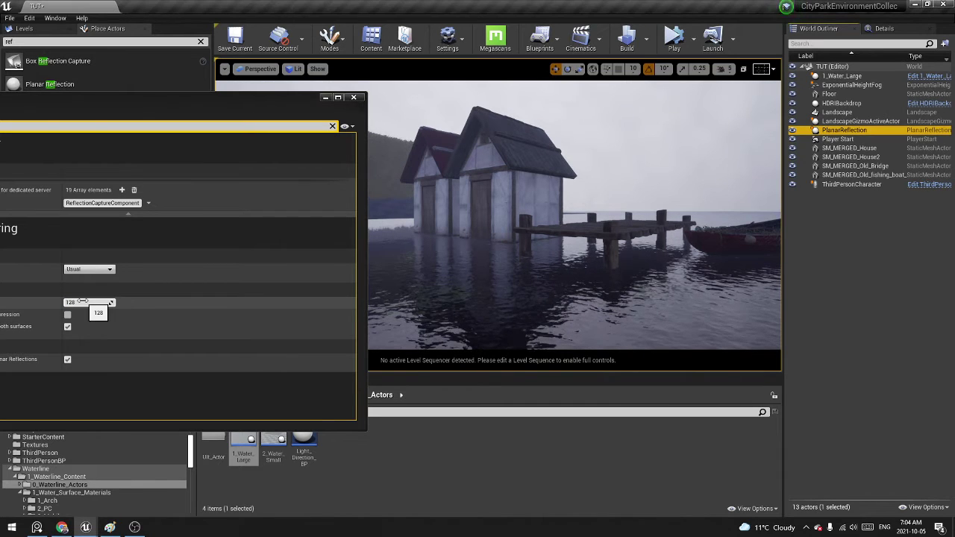
left_click(85, 302)
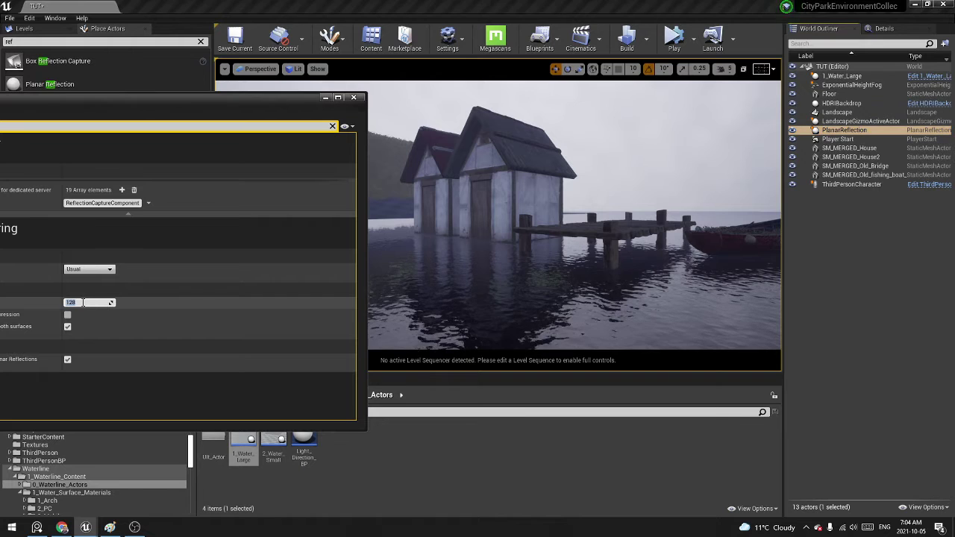
type("1024")
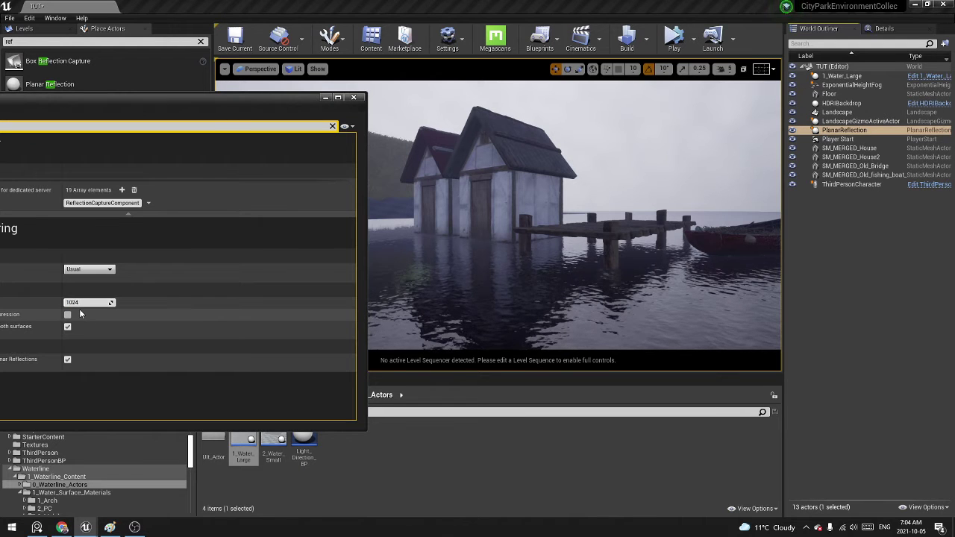
key("Return")
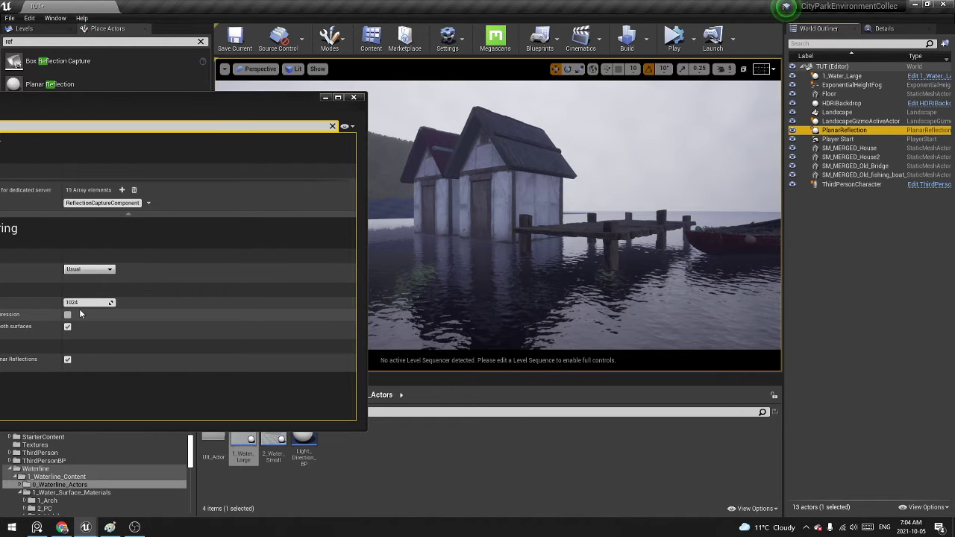
left_click(354, 97)
Select the landscape and slide it sideways along its X axis so it extends beneath the houses.
key("g")
key("g")
right_click_drag(444, 184, 418, 207)
left_click(428, 184)
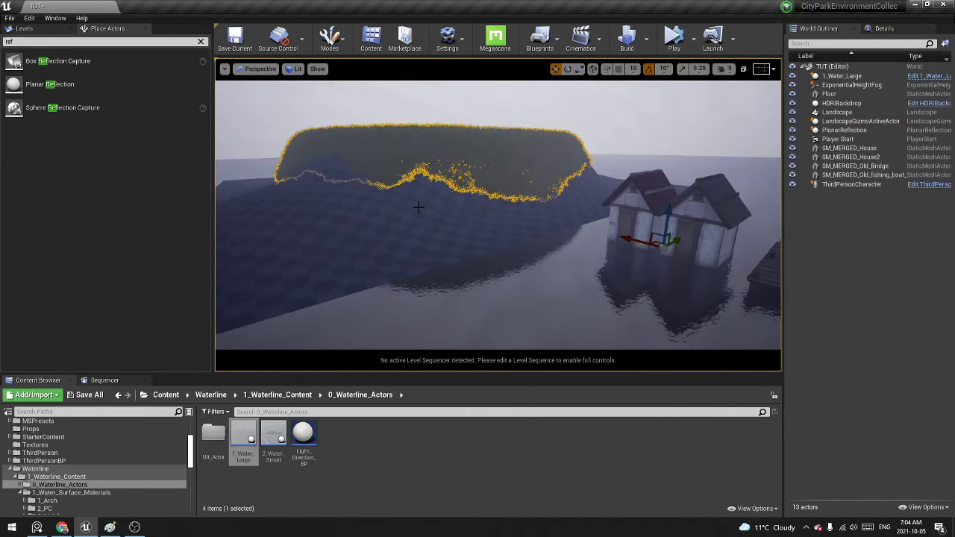
left_click(447, 230)
scroll(570, 238, "down", 3)
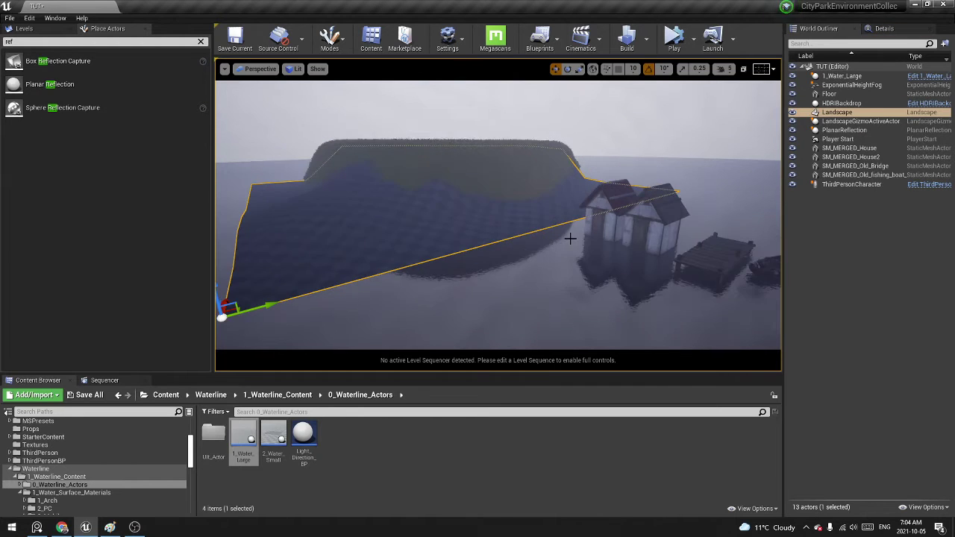
scroll(570, 238, "down", 3)
right_click_drag(571, 238, 587, 245)
right_click_drag(597, 173, 626, 191)
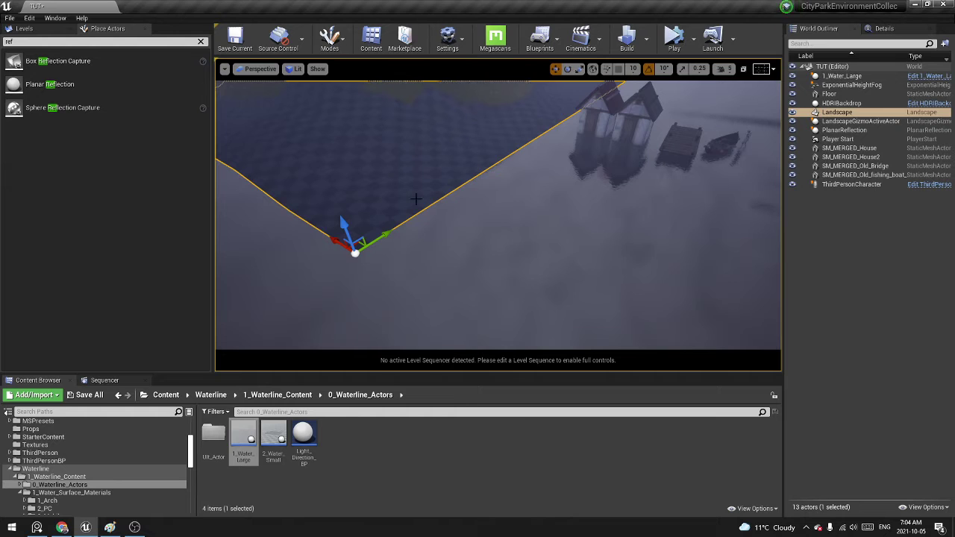
left_click_drag(335, 245, 776, 345)
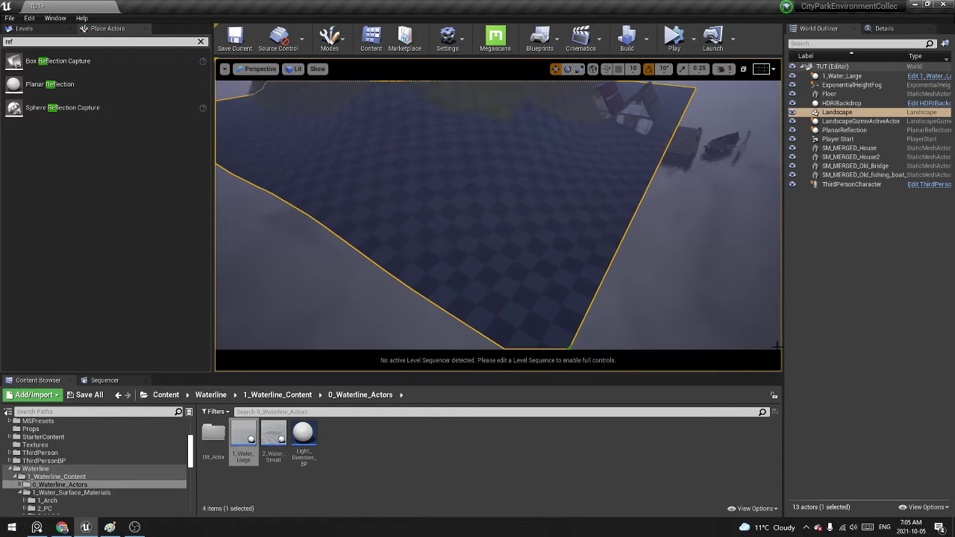
key("f")
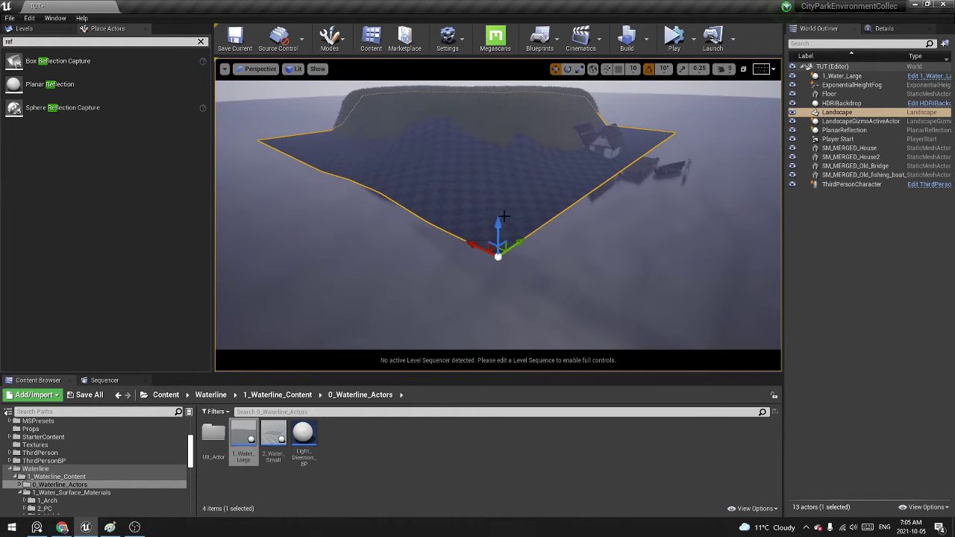
Lower the landscape until its checkered ground is submerged, and position its grassy hill beneath the houses as an island.
left_click_drag(505, 218, 634, 342)
right_click_drag(607, 202, 612, 197)
left_click_drag(615, 305, 611, 243)
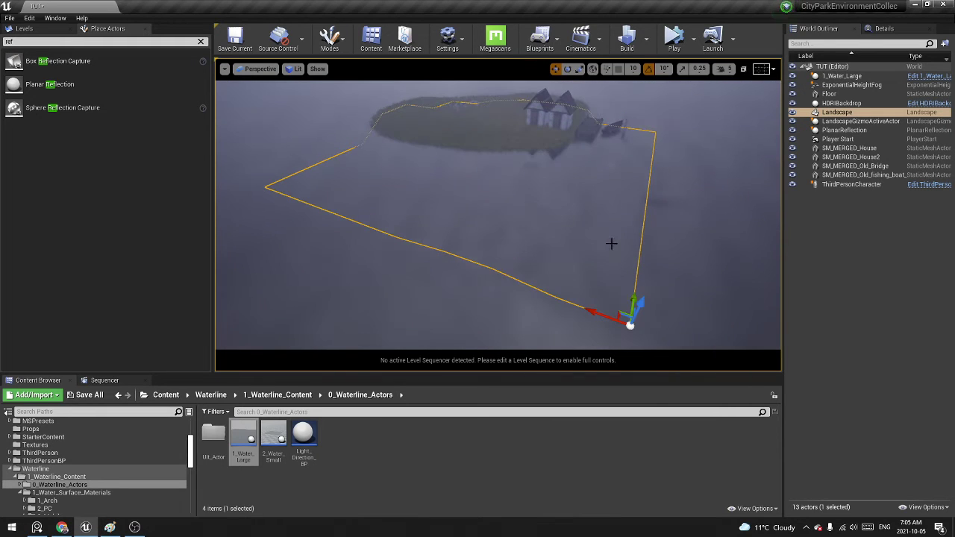
left_click_drag(632, 300, 547, 252)
left_click_drag(562, 145, 592, 228, "alt")
scroll(612, 229, "up", 3)
scroll(608, 228, "up", 5)
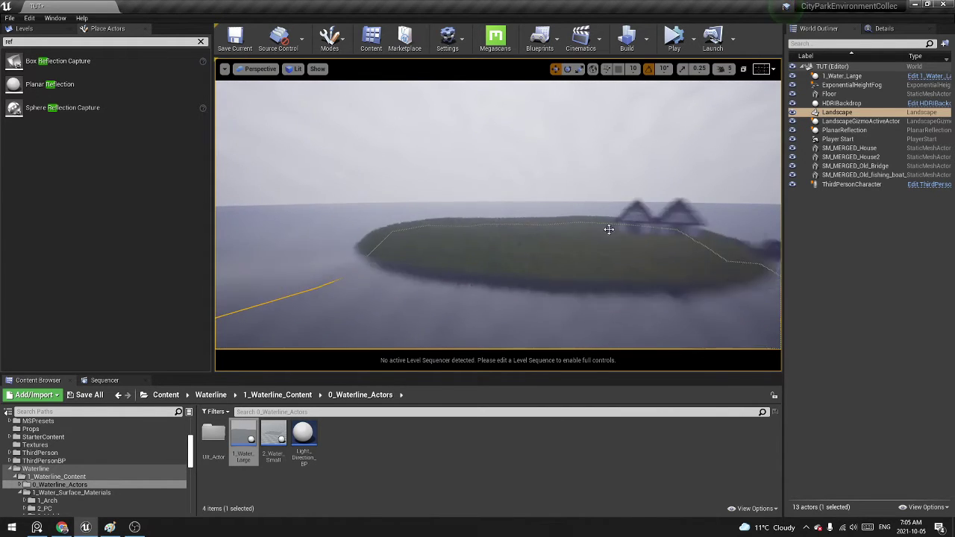
key("d")
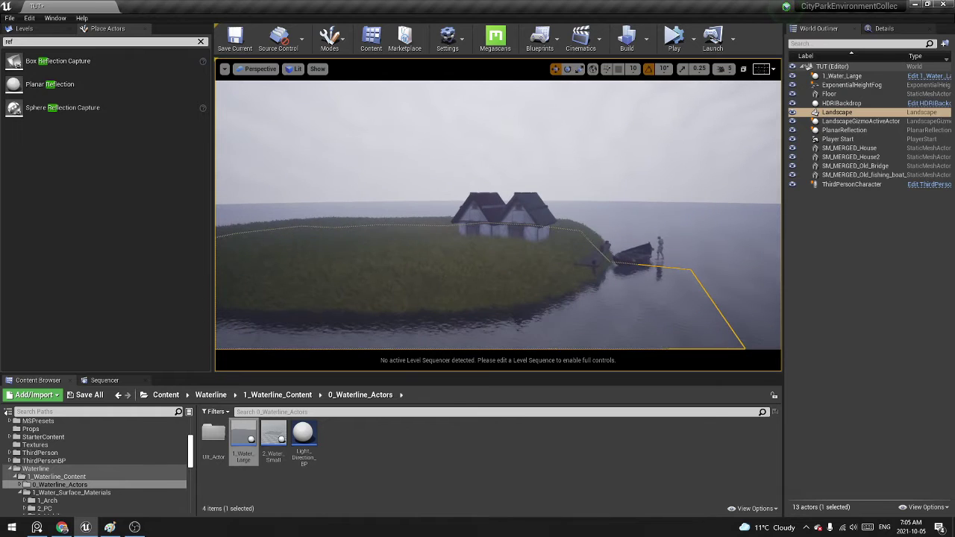
left_click_drag(432, 228, 640, 142, "alt")
Sculpt a raised mound on the grassy island, away from the houses, with brush size 689, and return to selection mode.
left_click(330, 38)
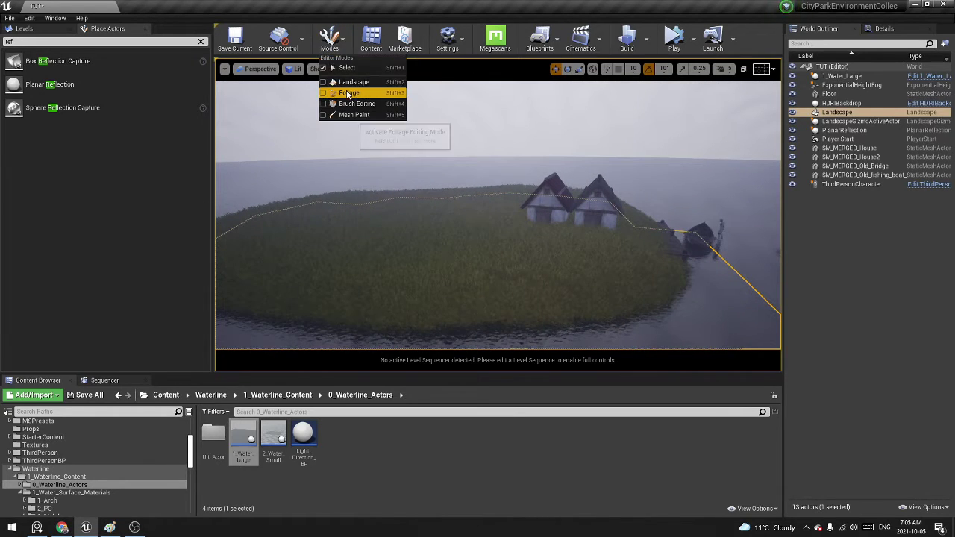
left_click(355, 82)
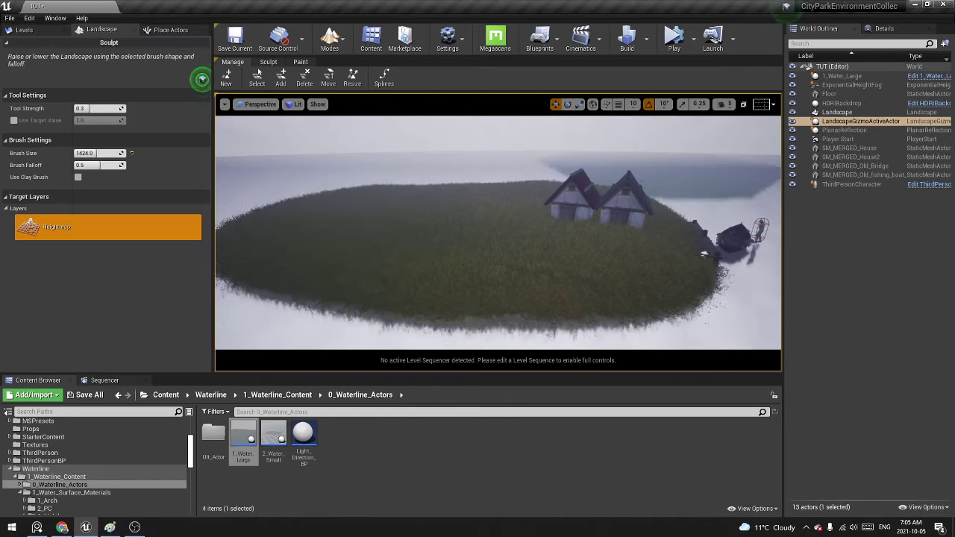
left_click(453, 201)
key("bracketleft")
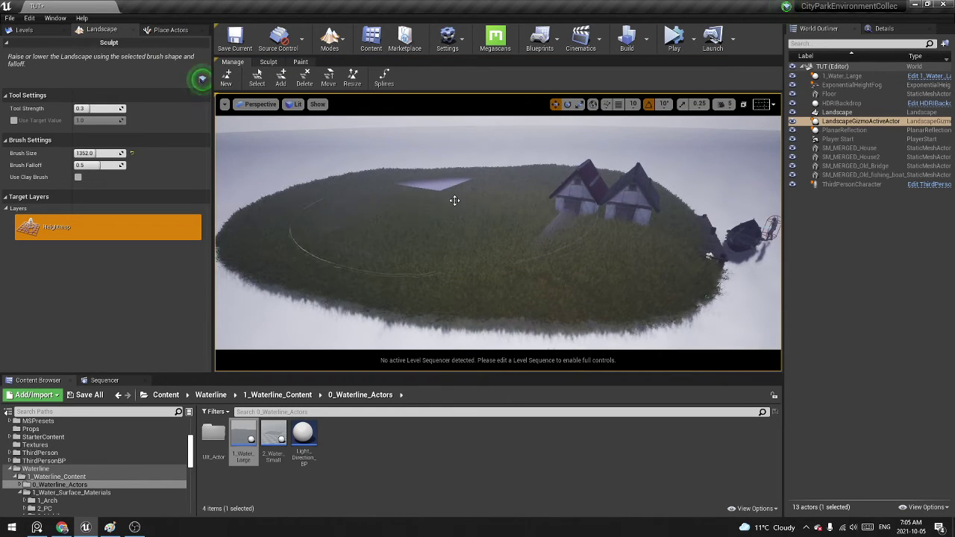
key("bracketleft")
left_click(265, 62)
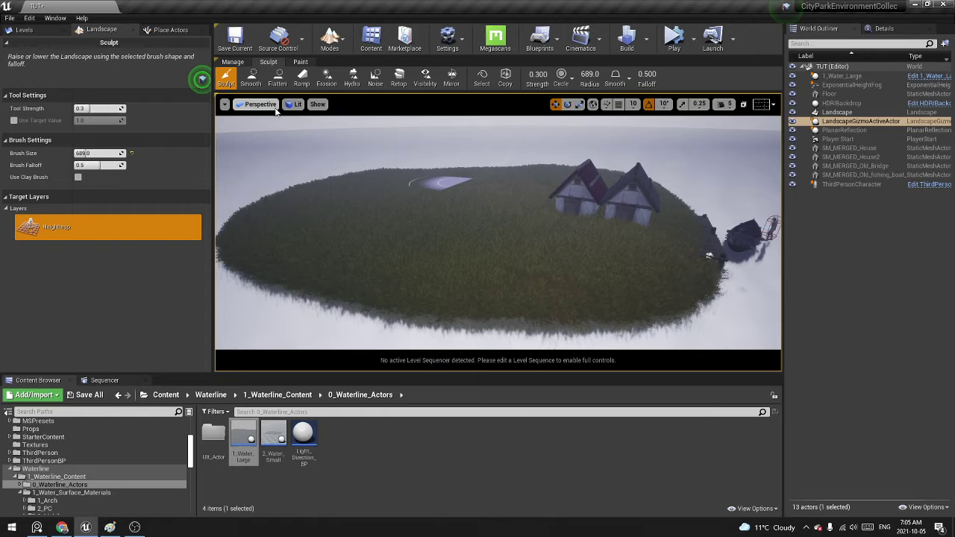
left_click(358, 199)
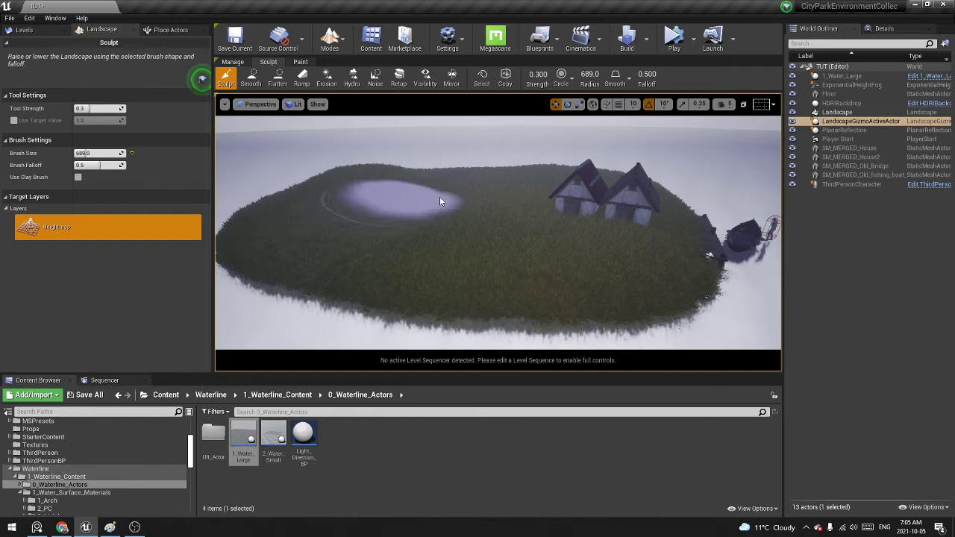
left_click_drag(495, 239, 448, 224, "alt")
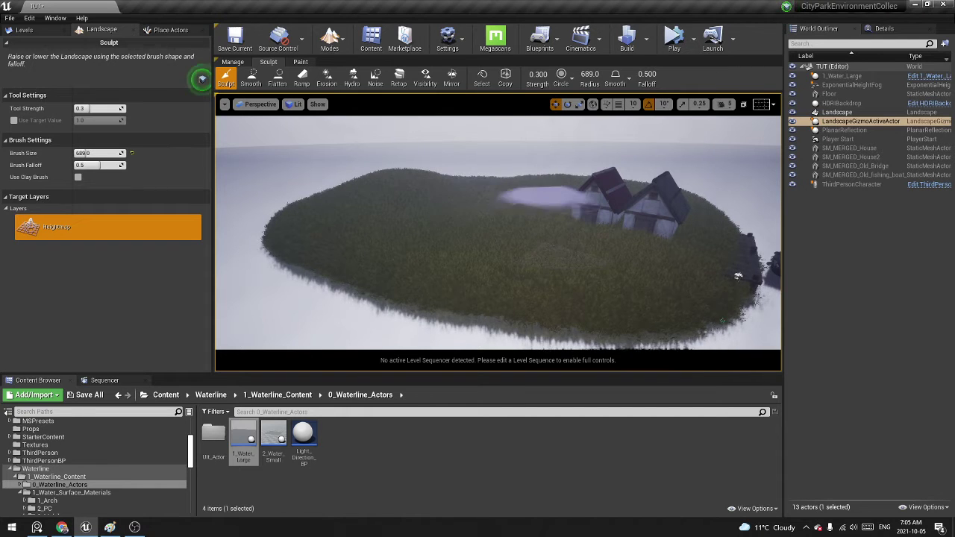
left_click_drag(516, 222, 512, 229, "alt")
mouse_move(324, 173)
left_mouse_down("alt")
mouse_move(323, 127)
mouse_move(324, 167)
left_mouse_up("alt")
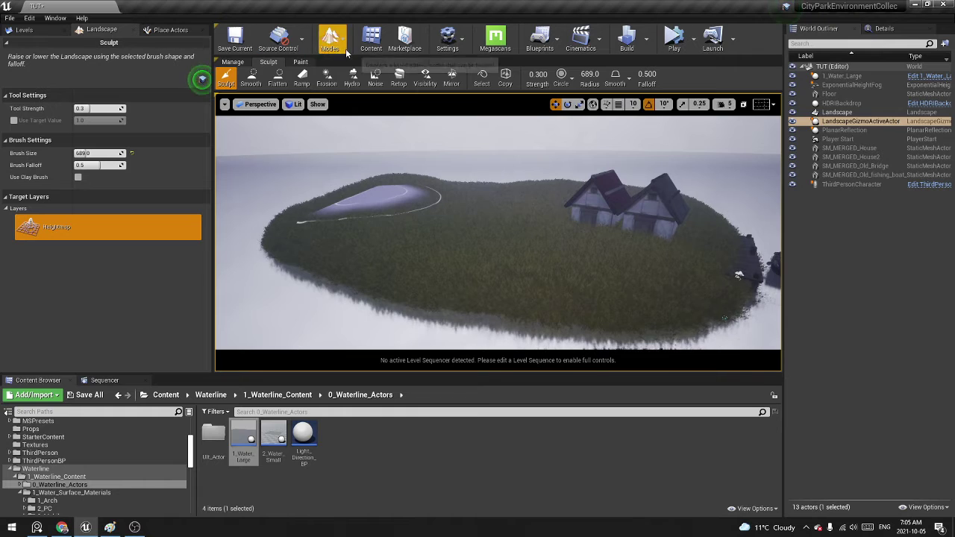
left_click(330, 38)
left_click(340, 67)
Raise the house nearest the pier so its walls and door stand above the grass.
right_click_drag(518, 176, 511, 160)
left_click(460, 160)
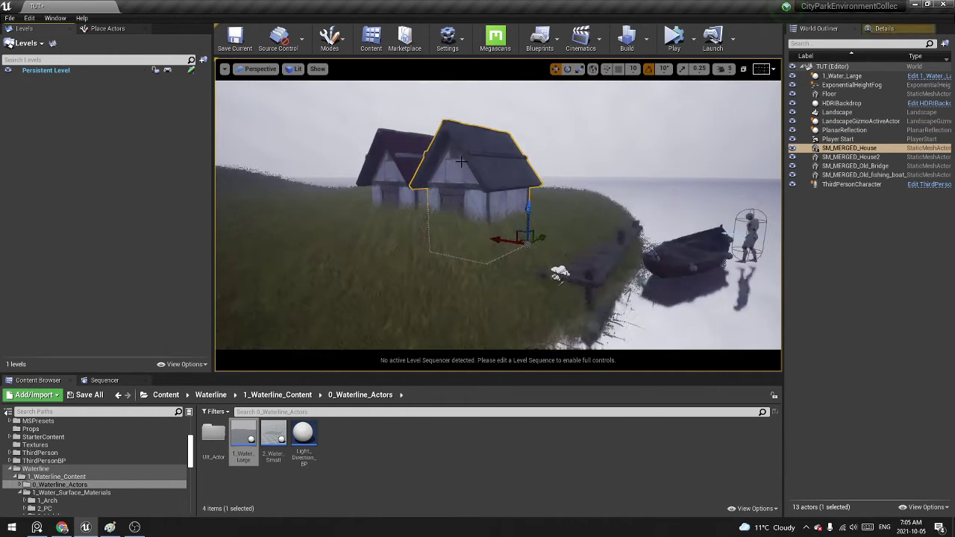
key("f")
left_click_drag(553, 248, 554, 203)
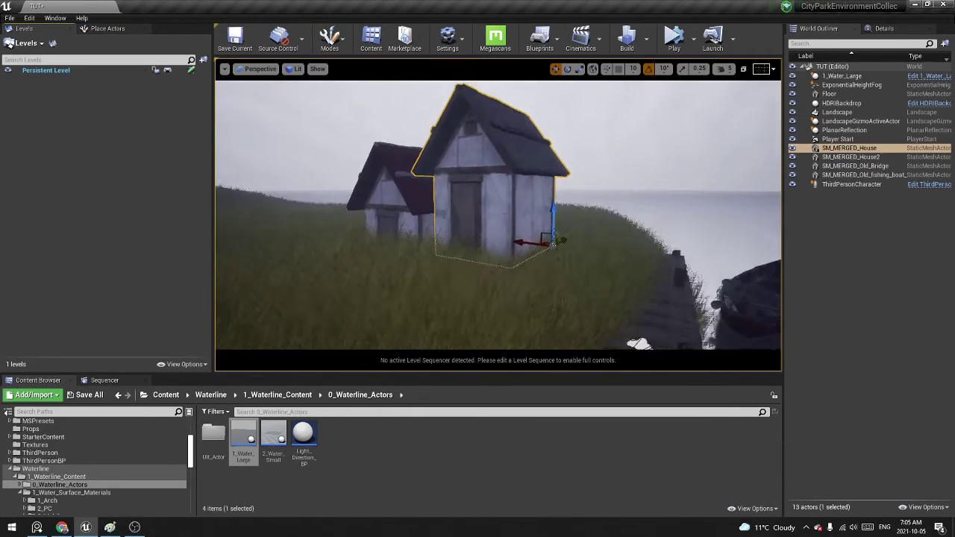
Rotate the wooden pier so it extends from the island's shore over the water, and shift its inner end onto the grass.
right_click_drag(379, 297, 366, 252)
left_click(403, 253)
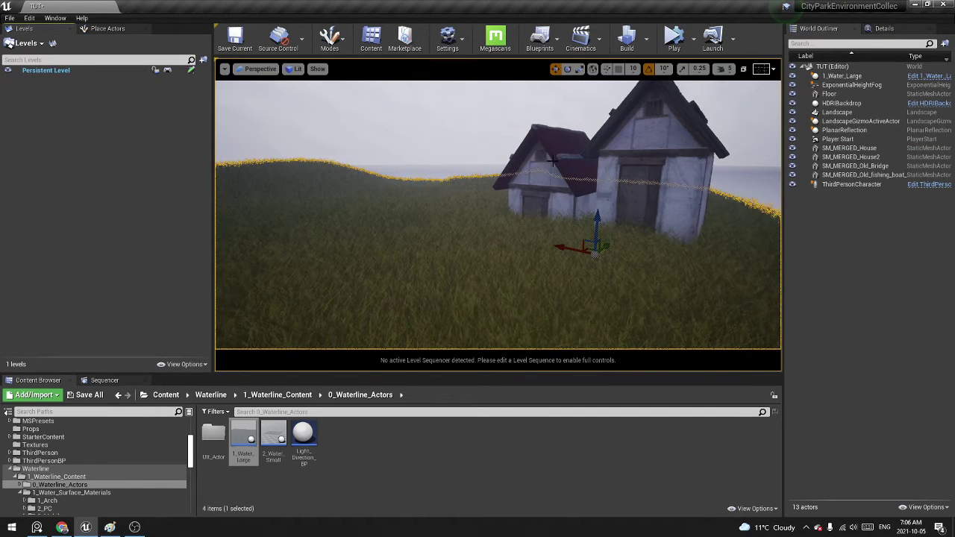
scroll(553, 161, "down", 5)
right_click_drag(440, 184, 515, 239)
left_click(540, 284)
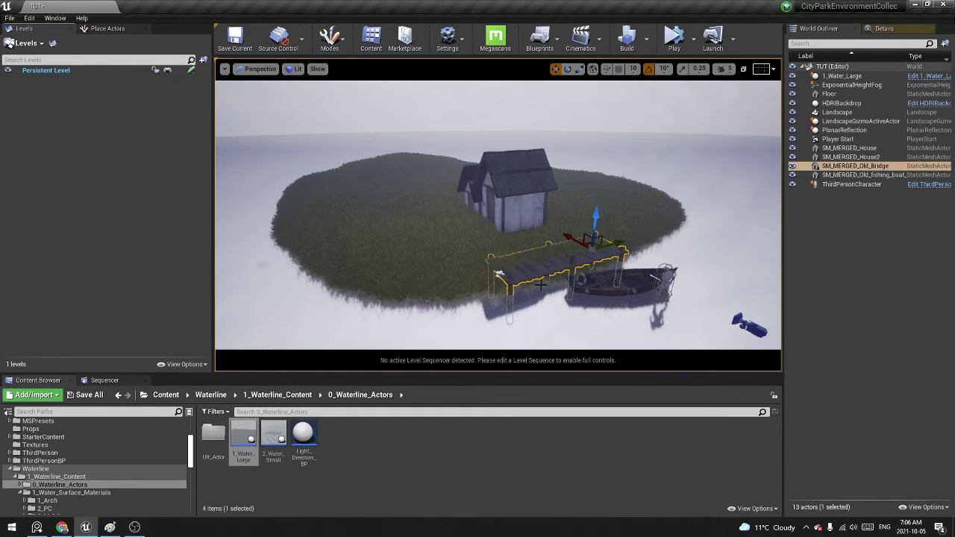
left_click_drag(590, 274, 500, 274)
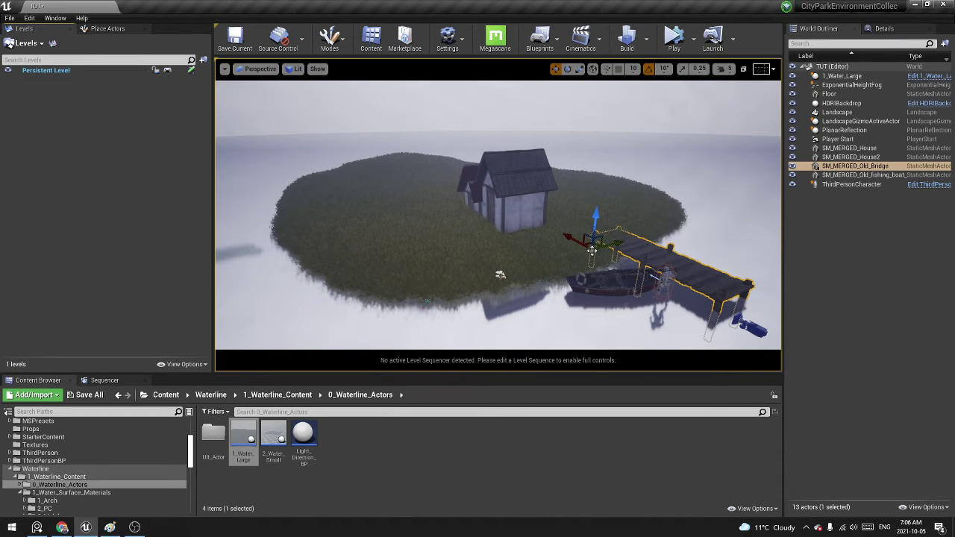
left_click(603, 249)
left_click(668, 258)
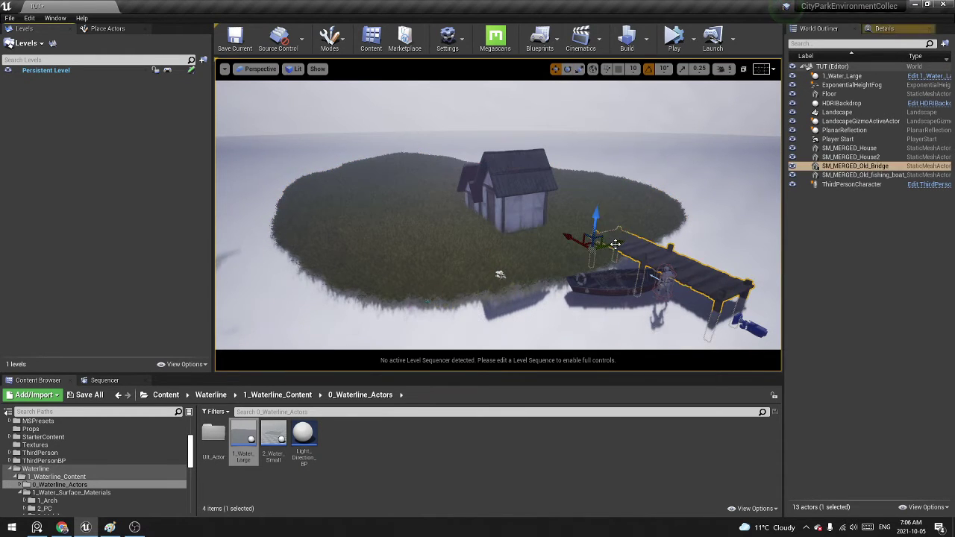
left_click_drag(609, 244, 541, 249)
key("w")
right_click_drag(541, 249, 578, 250)
left_click_drag(578, 250, 582, 299, "alt")
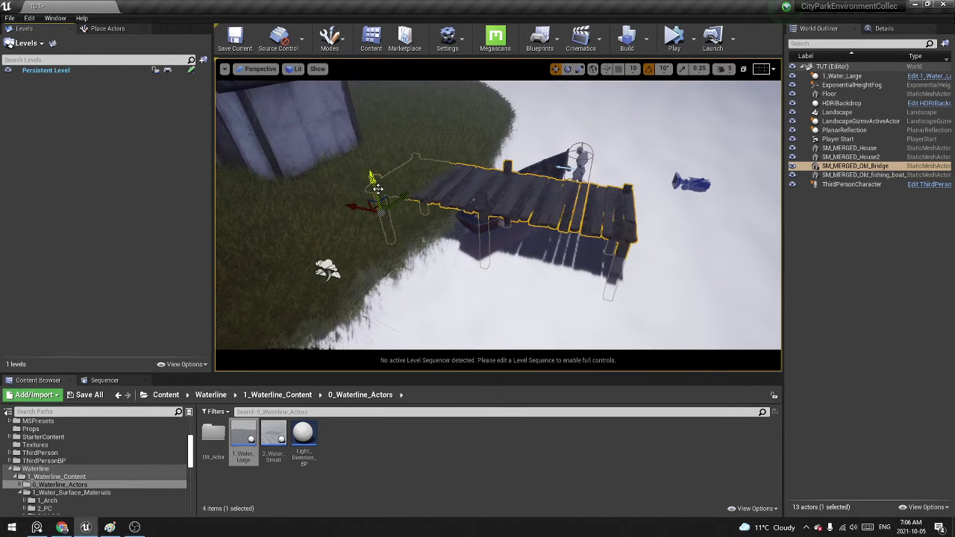
Raise the pier until its planks sit above the grass, and adjust its sideways position at the shoreline.
left_click_drag(377, 189, 375, 172)
key("ctrl+z")
right_click_drag(499, 115, 339, 192)
left_click_drag(361, 206, 357, 176)
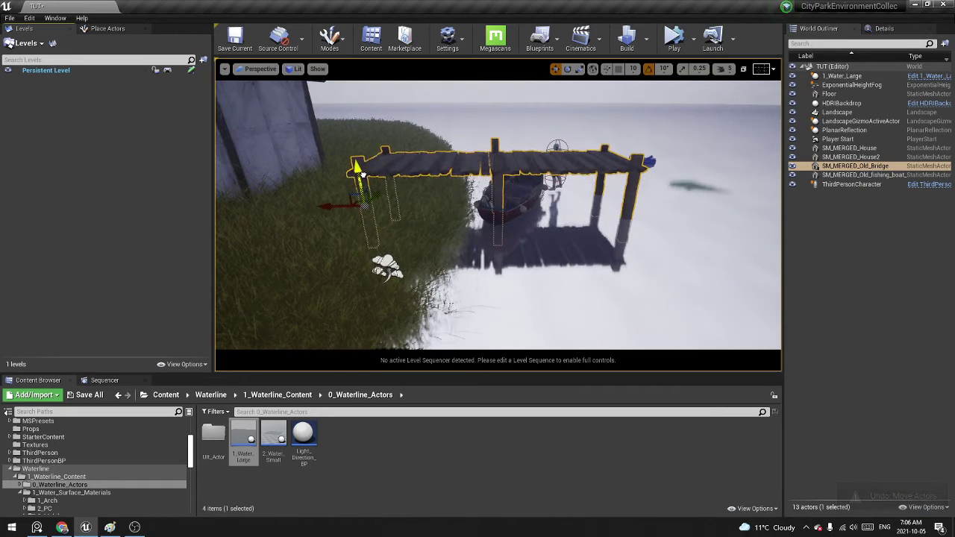
left_click_drag(469, 186, 492, 250, "alt")
right_click_drag(388, 168, 346, 146)
left_click_drag(409, 152, 368, 177)
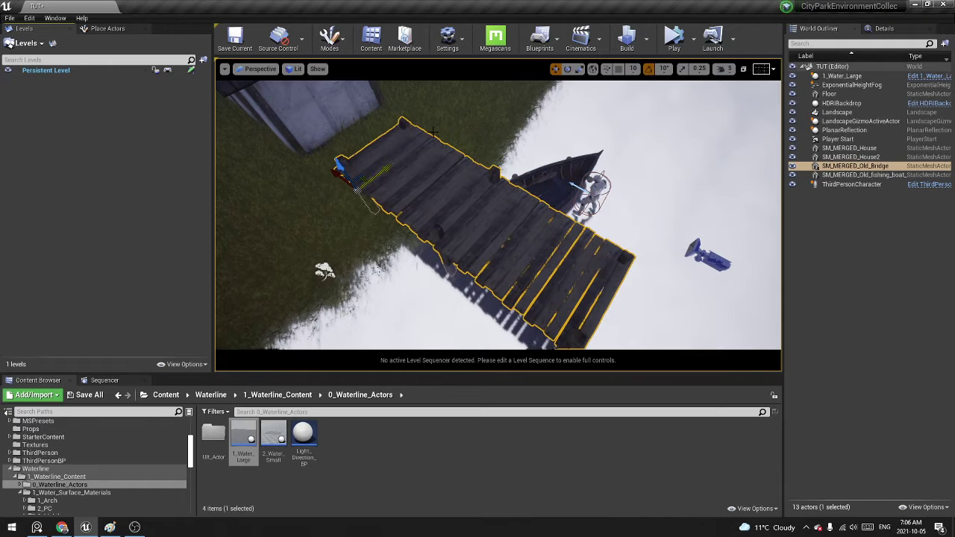
Move the fishing boat to the other side of the pier near the shore, and adjust its height to float on the water.
right_click_drag(369, 176, 376, 123)
right_click_drag(507, 164, 520, 210)
left_click(534, 193)
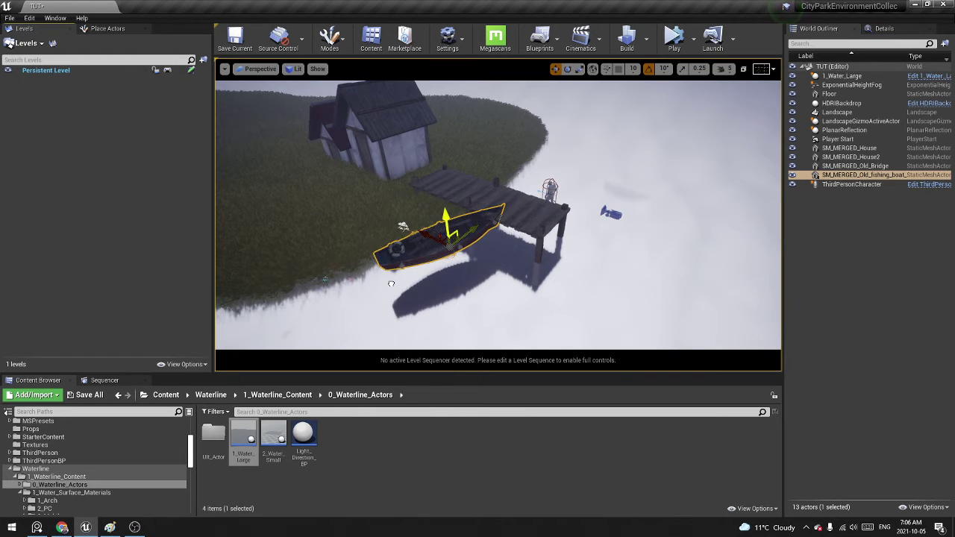
key("ctrl+z")
key("ctrl+z")
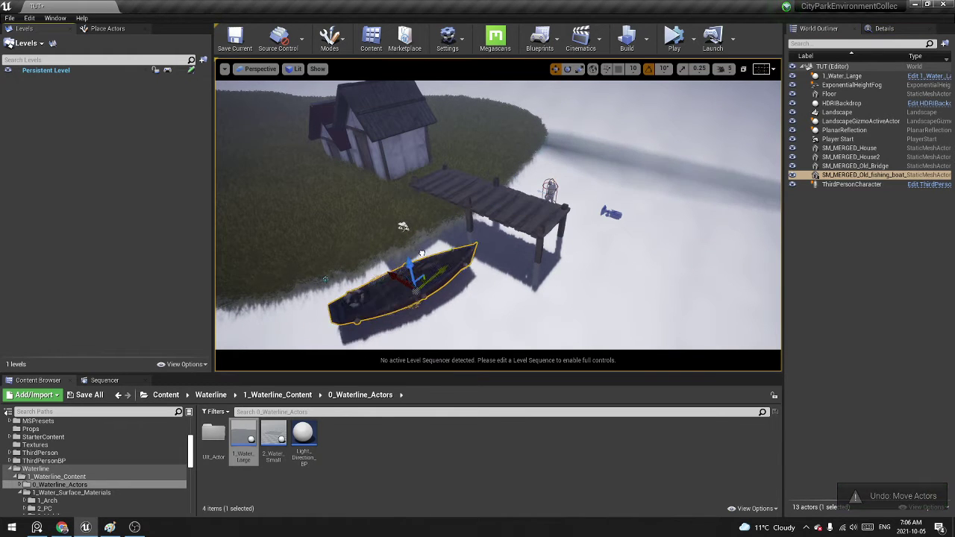
right_click_drag(446, 234, 437, 206)
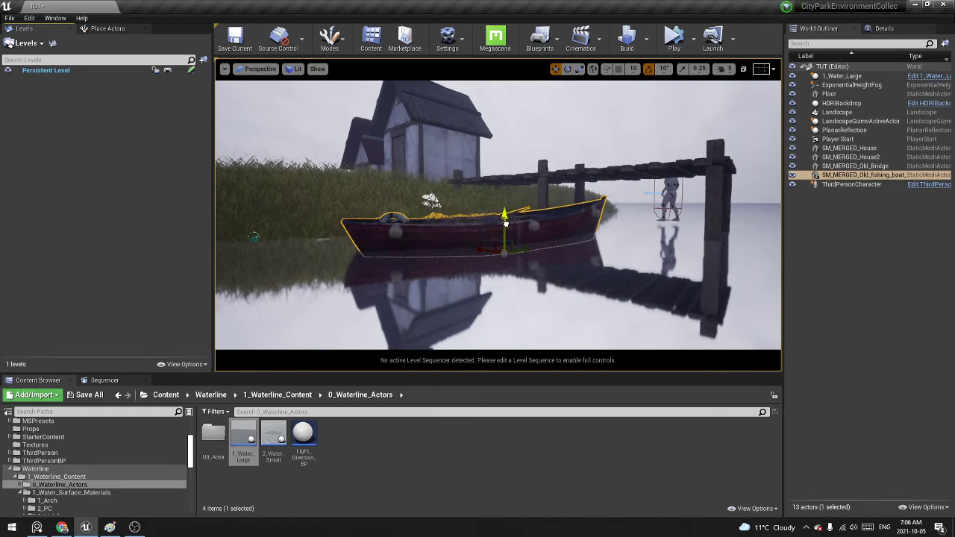
mouse_move(502, 214)
left_mouse_down("alt")
mouse_move(510, 183)
mouse_move(514, 221)
left_mouse_up("alt")
left_click_drag(345, 254, 366, 239, "alt")
left_click_drag(487, 218, 486, 213)
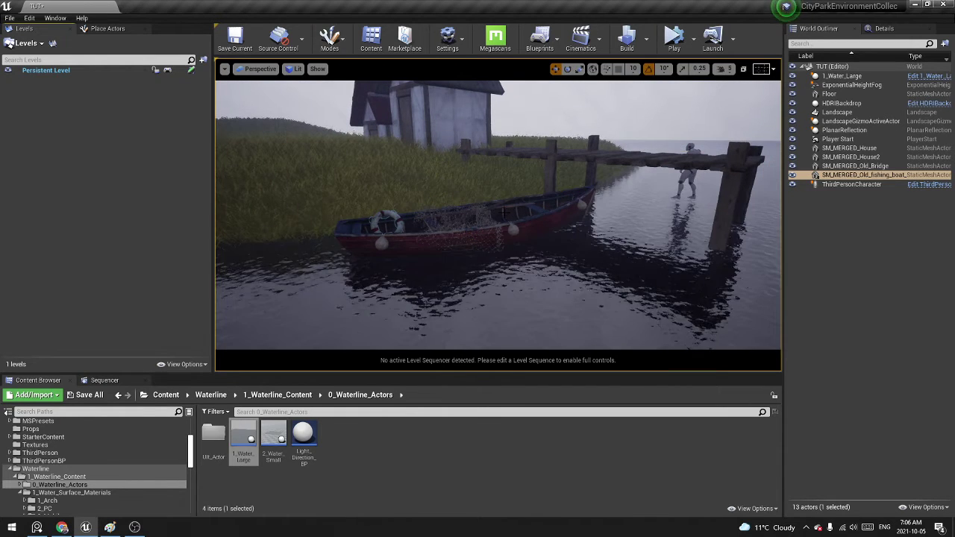
Move the red-roofed house away from its neighbor to the far side of the grassy island.
scroll(561, 177, "down", 4)
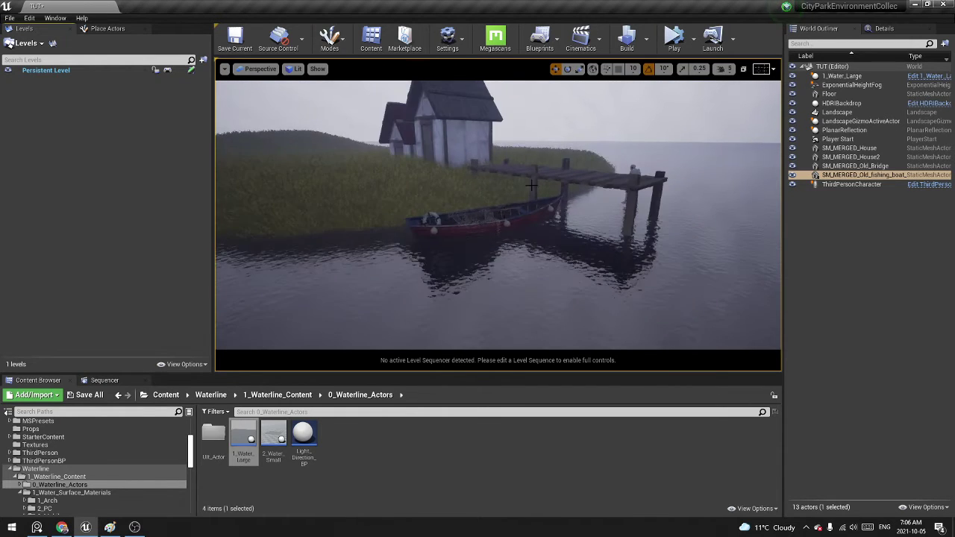
left_click_drag(561, 177, 593, 228, "alt")
right_click_drag(594, 227, 581, 252)
left_click(362, 132)
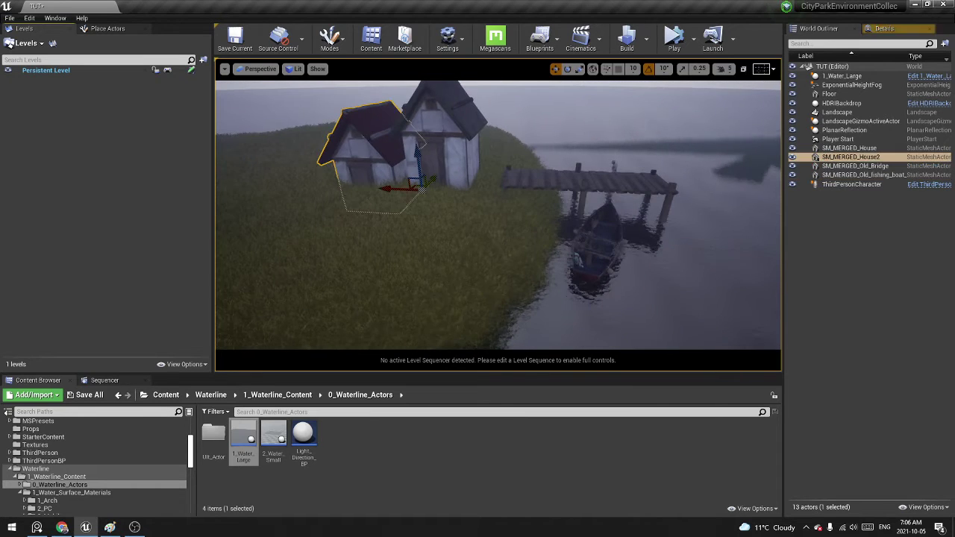
right_click_drag(362, 133, 325, 137)
left_click_drag(535, 173, 371, 153)
Turn on scale and grid snapping, and stretch the house nearest the pier slightly along its X axis.
left_click(549, 137)
right_click_drag(683, 203, 662, 196)
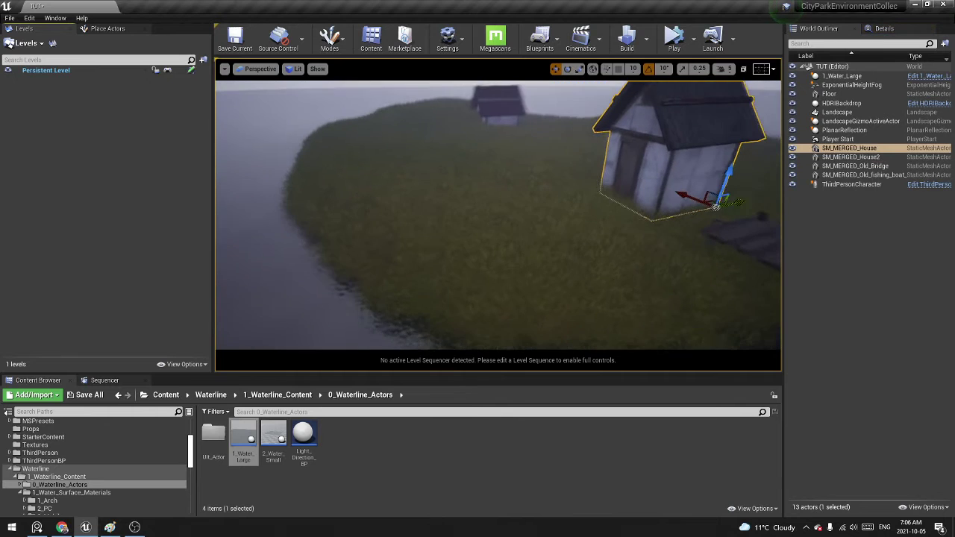
key("e")
key("r")
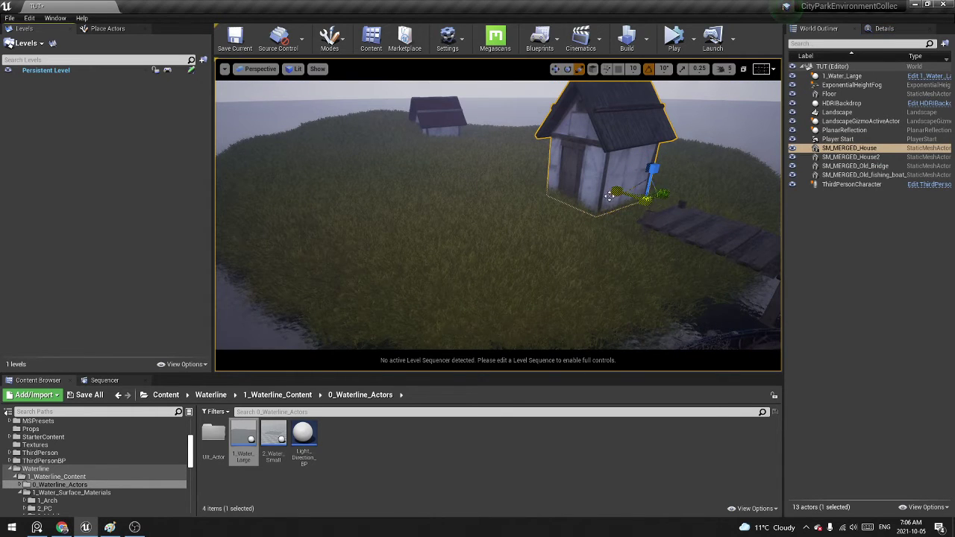
left_click_drag(611, 190, 601, 191)
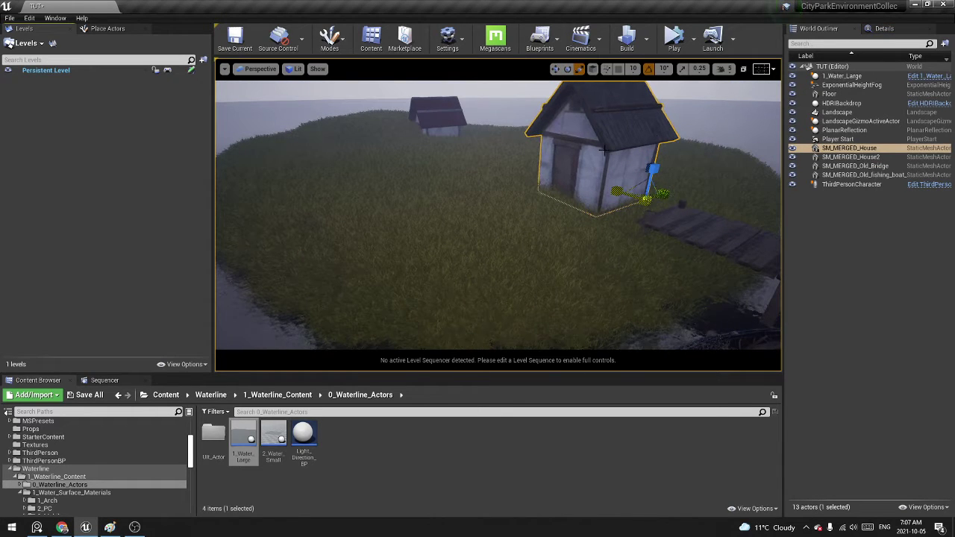
key("ctrl+z")
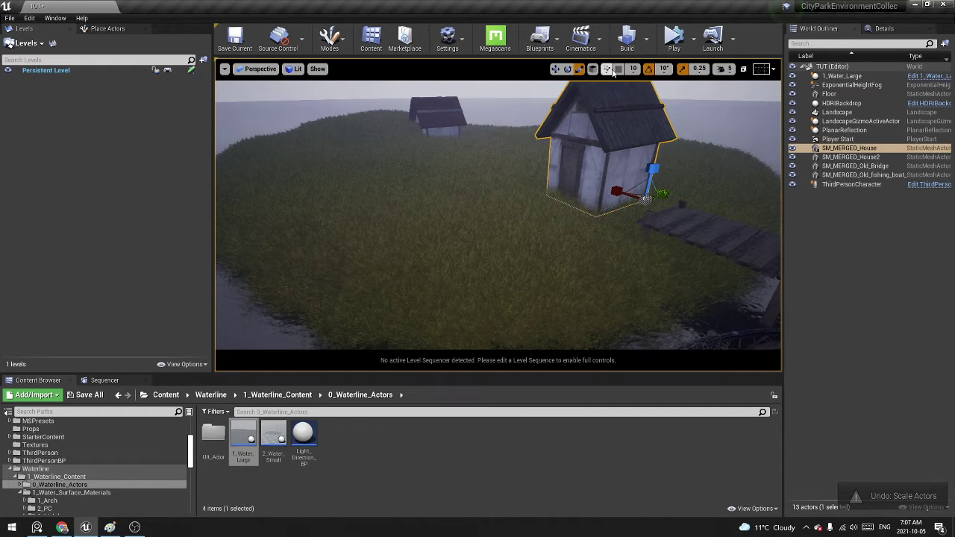
left_click(618, 69)
left_click_drag(612, 192, 604, 193)
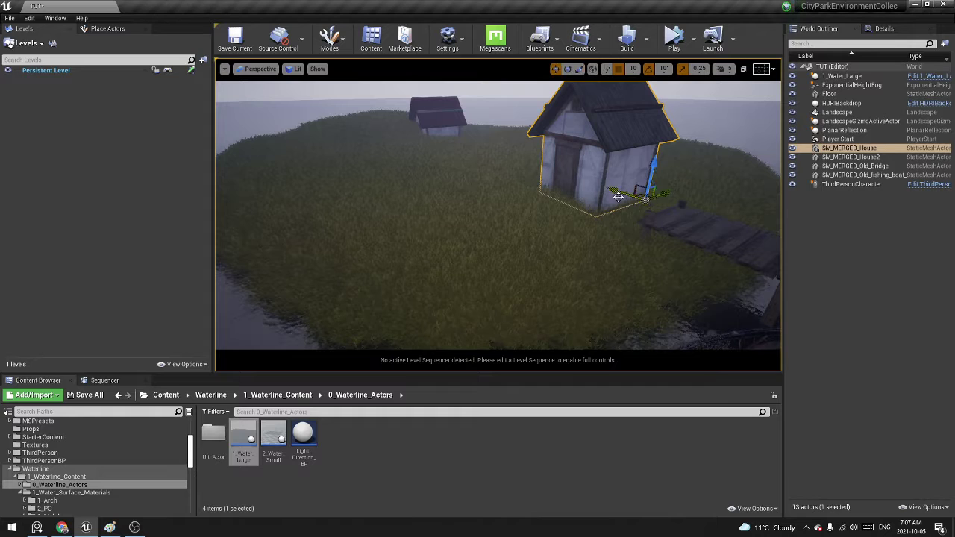
Rotate the house nearest the pier by -90° about its vertical axis, and slide it inland so its door faces the pier.
key("e")
left_click_drag(639, 218, 597, 235)
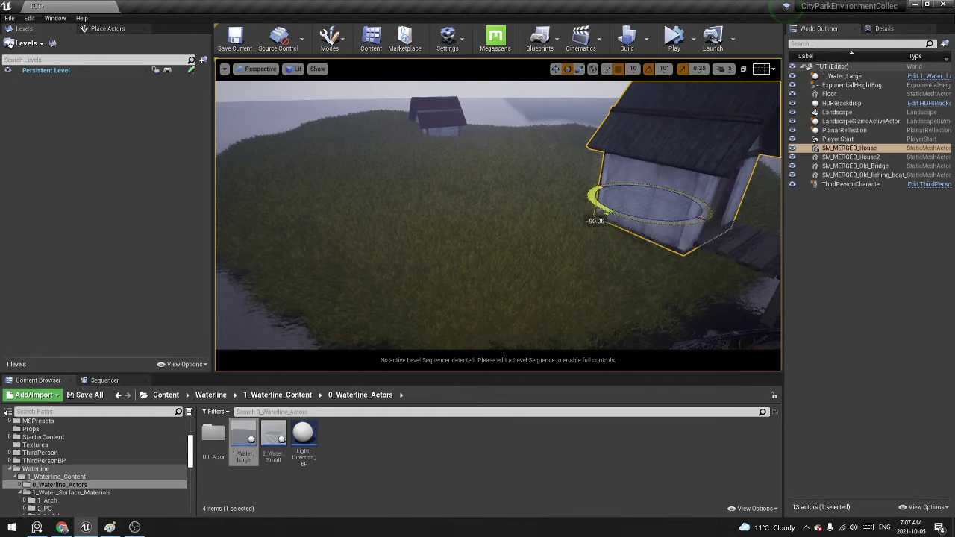
key("w")
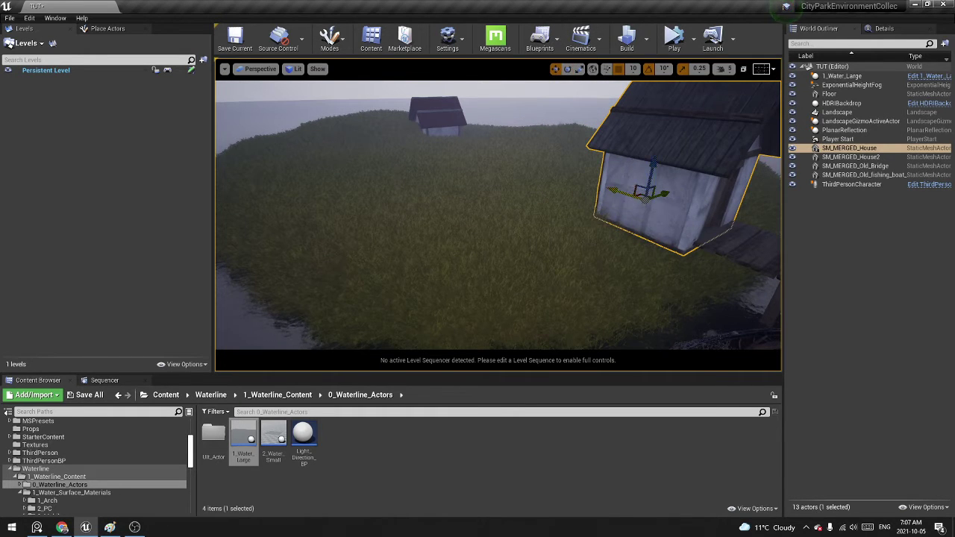
left_click_drag(613, 190, 566, 169)
key("f")
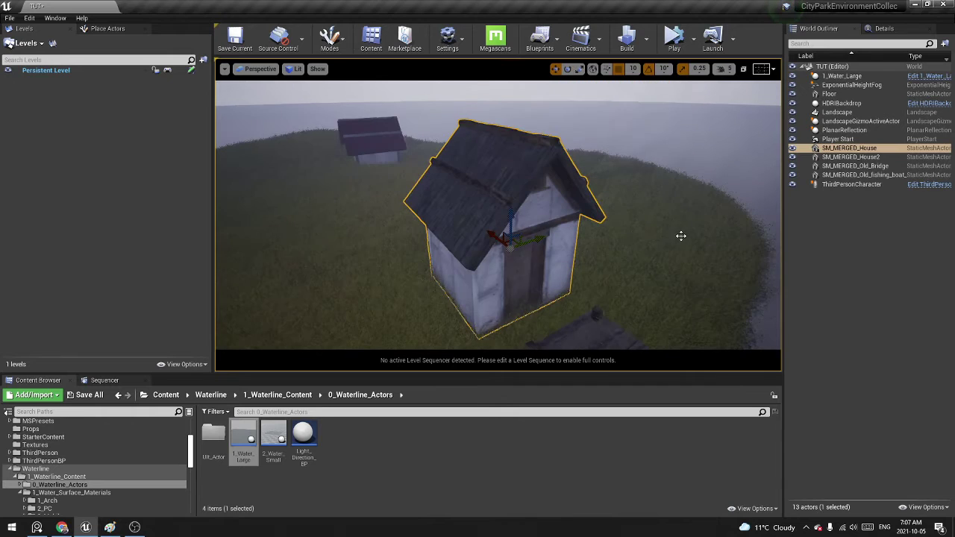
Raise the house until its whole base clears the grass, and nudge it toward the pier along its Y axis.
left_click_drag(623, 275, 702, 208, "alt")
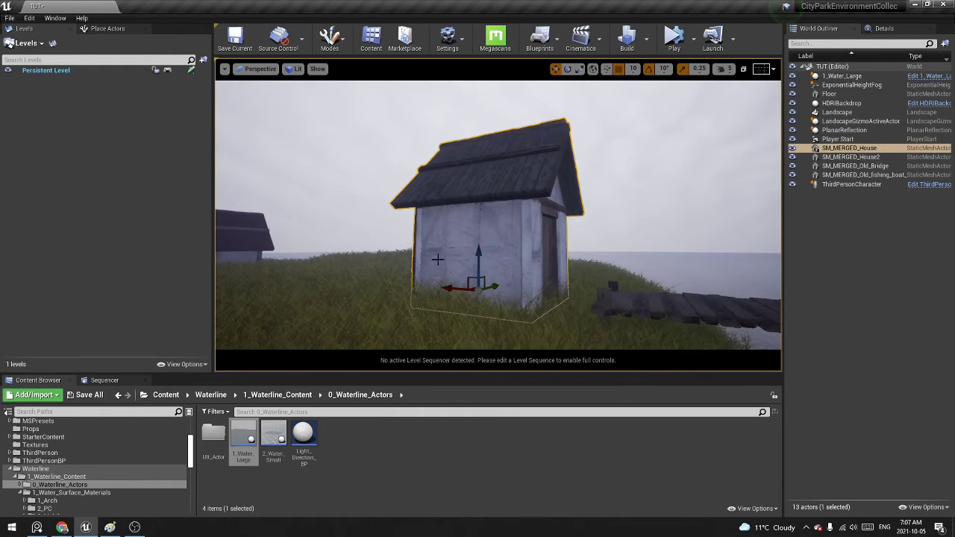
left_click_drag(477, 261, 476, 241)
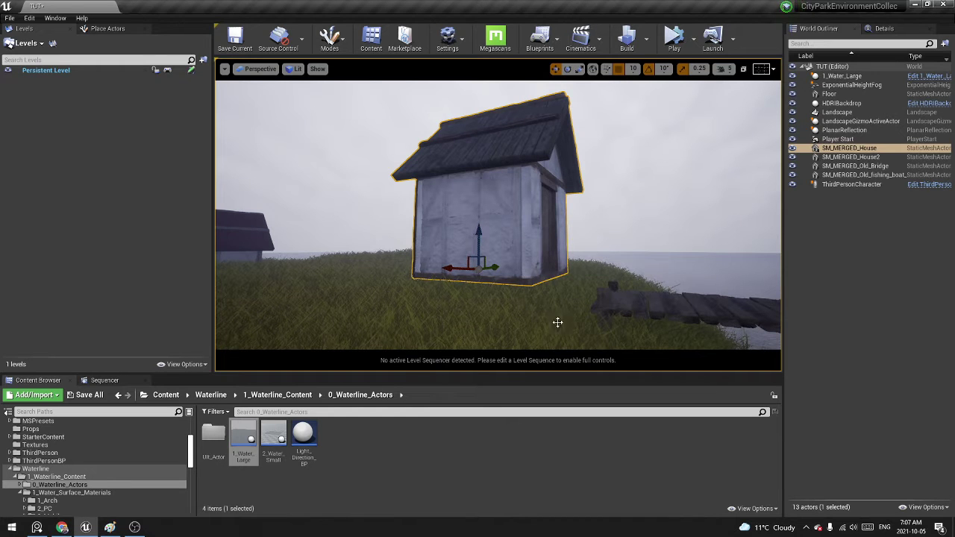
left_click_drag(571, 267, 514, 273, "alt")
mouse_move(638, 195)
middle_mouse_down()
mouse_move(623, 224)
mouse_move(637, 196)
middle_mouse_up()
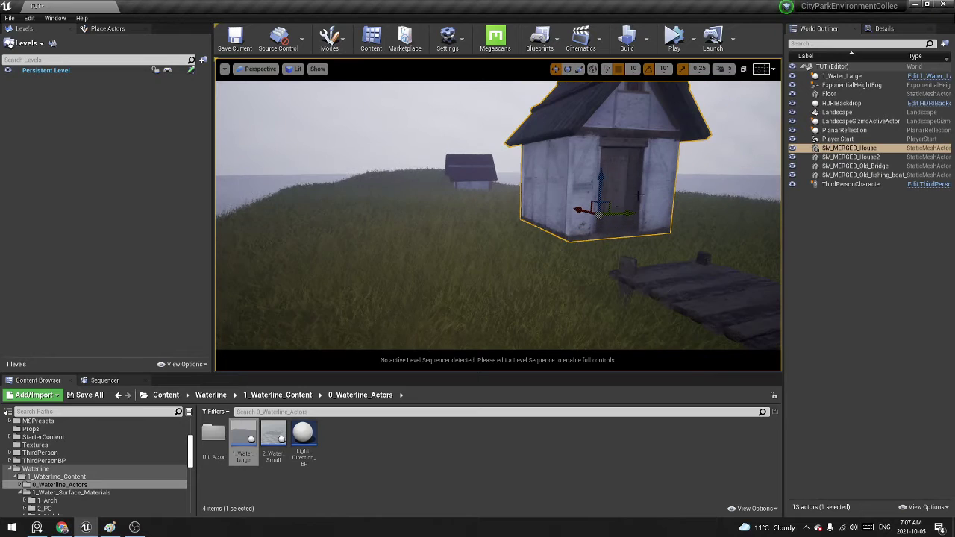
left_click_drag(614, 215, 634, 218)
Collapse the Waterline folder and look through the project's content folders for assets.
scroll(60, 474, "up", 5)
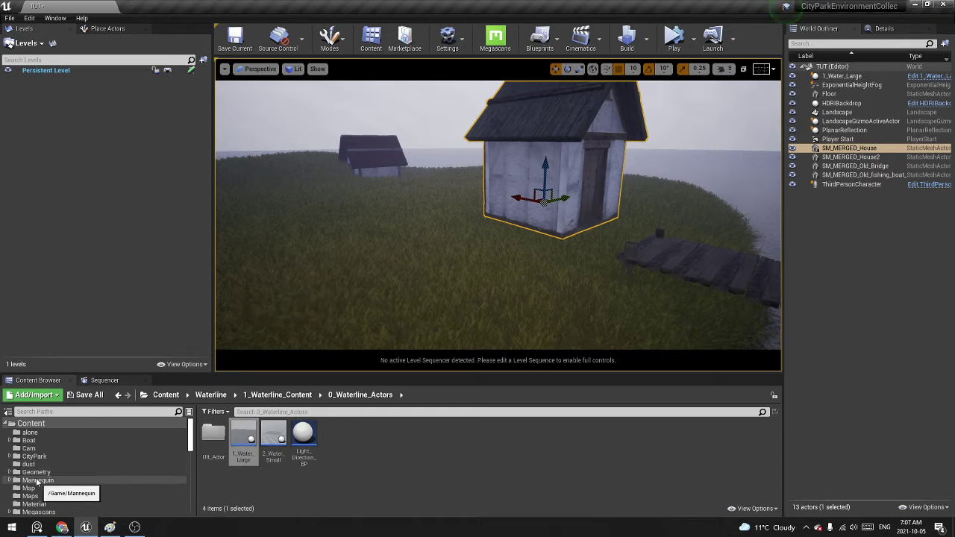
scroll(41, 483, "down", 3)
scroll(41, 483, "down", 3)
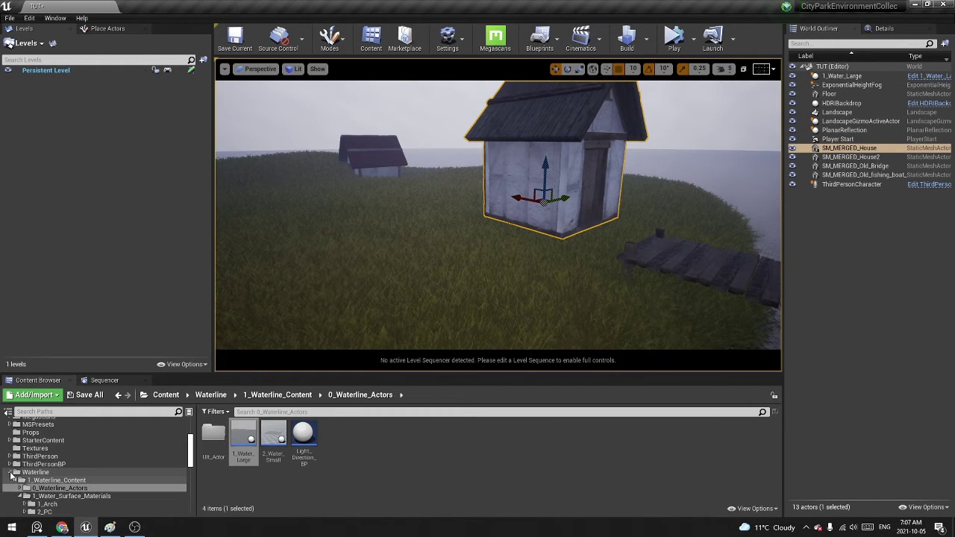
left_click(11, 474)
scroll(19, 481, "up", 5)
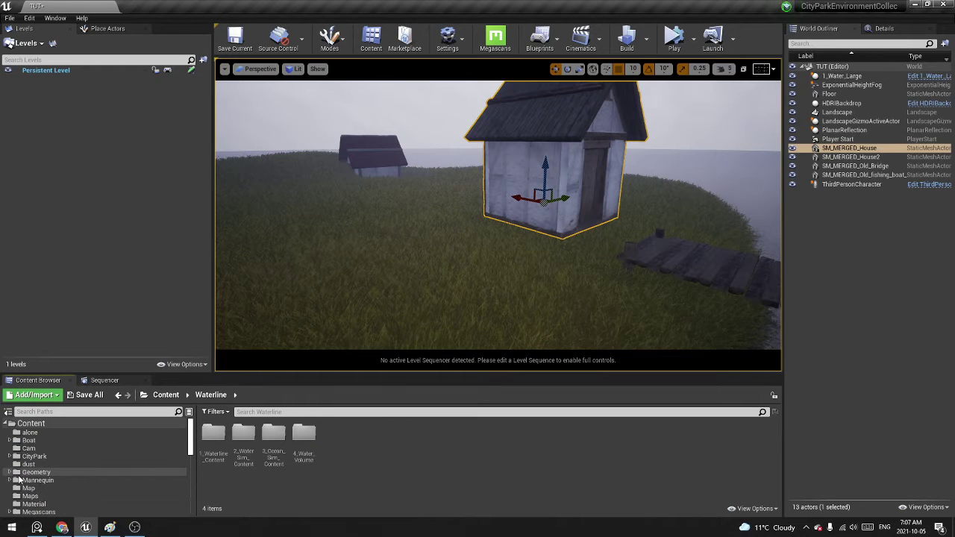
left_click(22, 472)
scroll(30, 467, "down", 2)
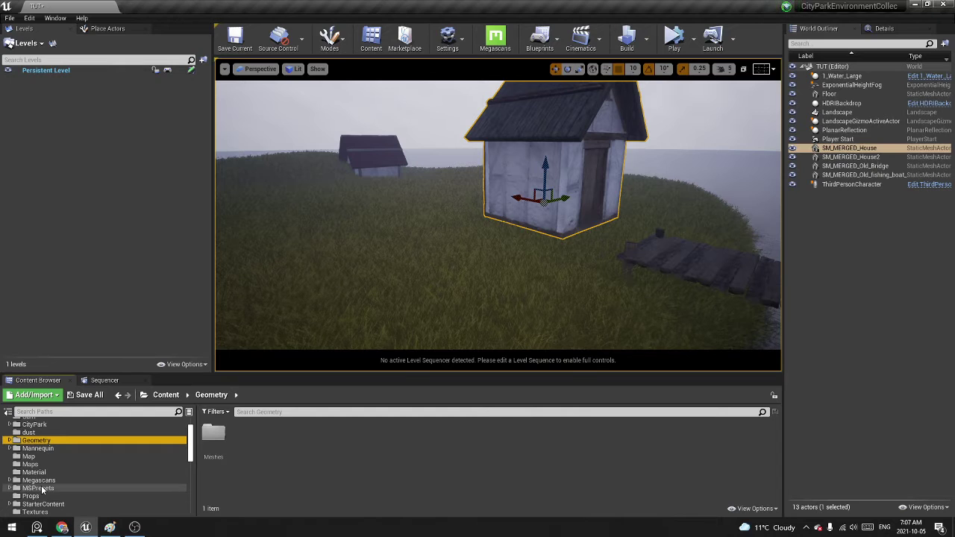
scroll(49, 502, "down", 3)
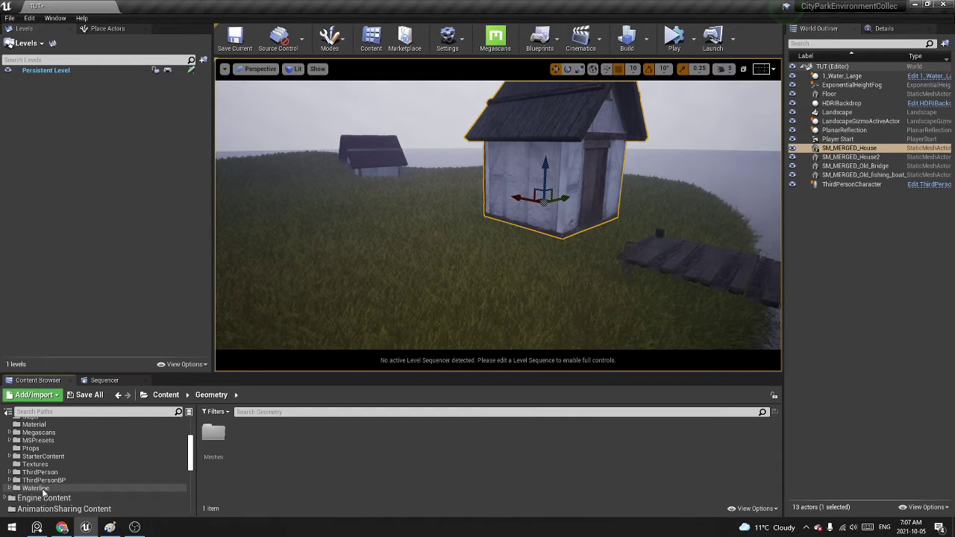
scroll(37, 478, "up", 5)
scroll(54, 492, "down", 1)
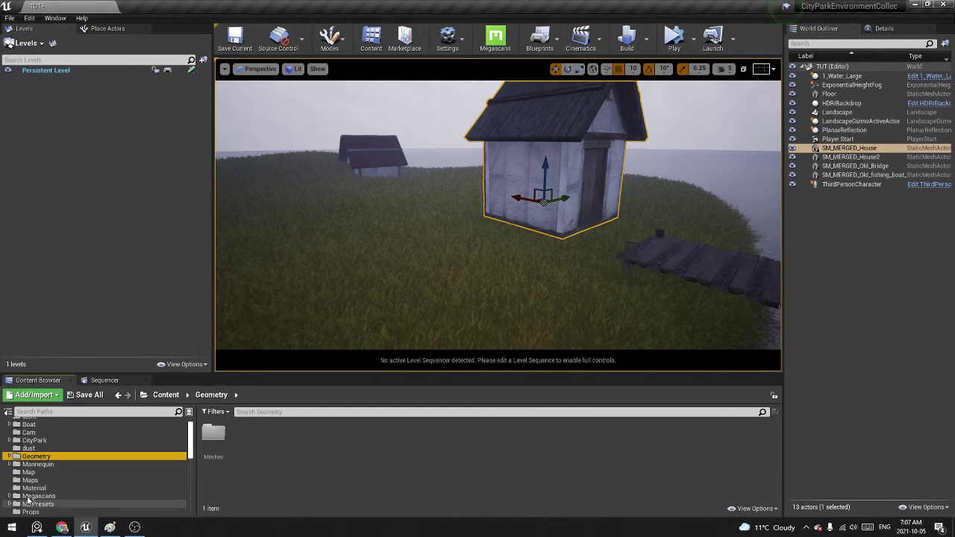
Expand the Megascans folder and its 3D_Assets subfolder, and open the Bundled_Rope_Coil folder.
left_click(34, 487)
left_click(18, 504)
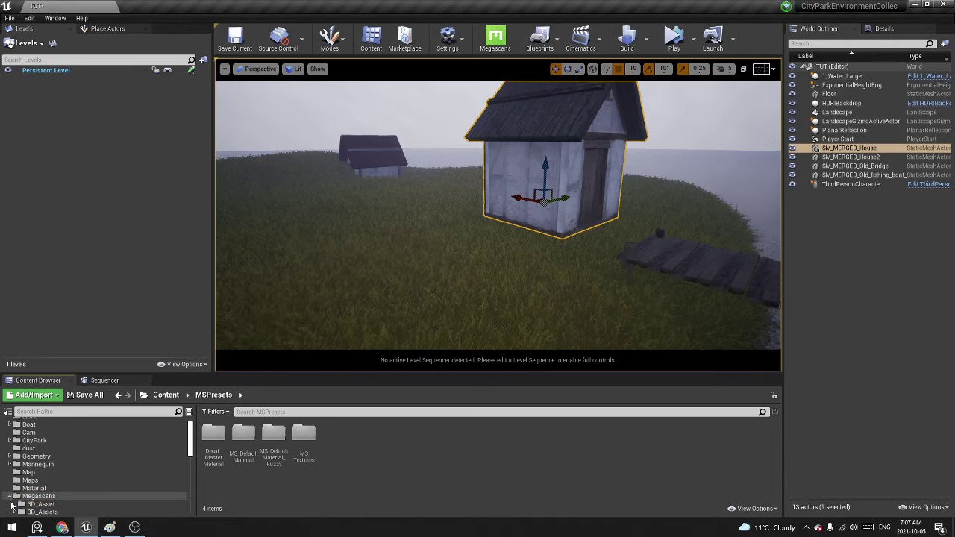
left_click(10, 496)
left_click(39, 472)
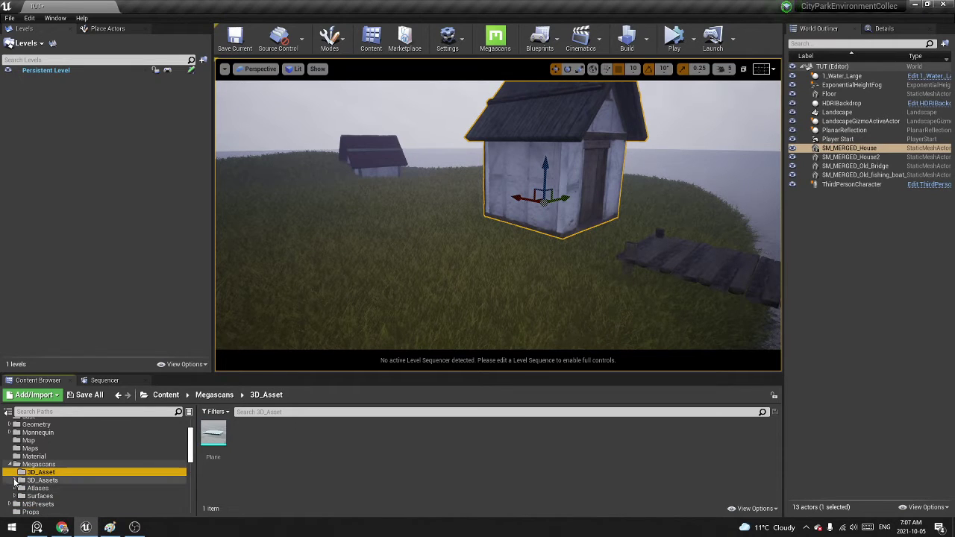
left_click(15, 481)
left_click(70, 487)
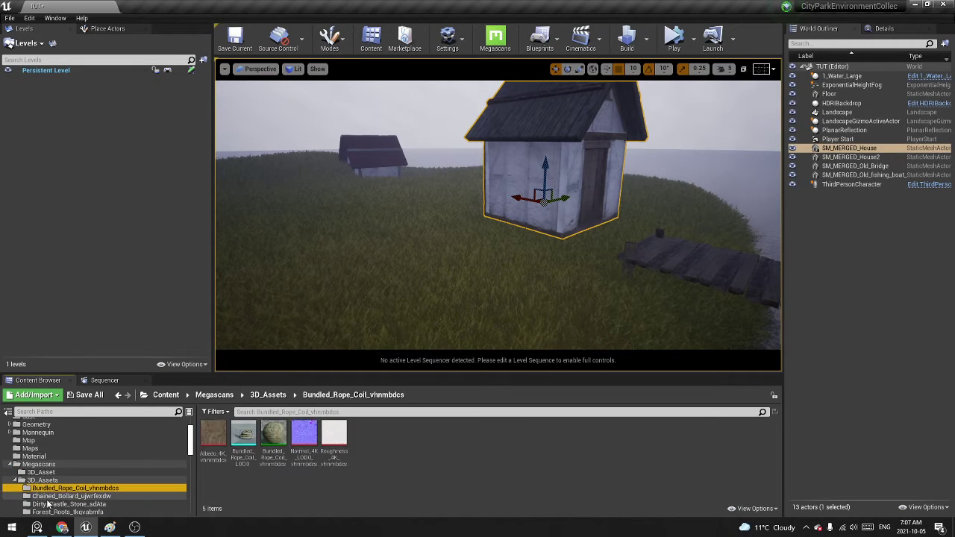
Enlarge the asset browsing area and show the contents of all 3D_Assets subfolders together, from Bundled_Rope_Coil through Wooden_Wheel.
left_click_drag(93, 373, 93, 306)
scroll(55, 485, "down", 2)
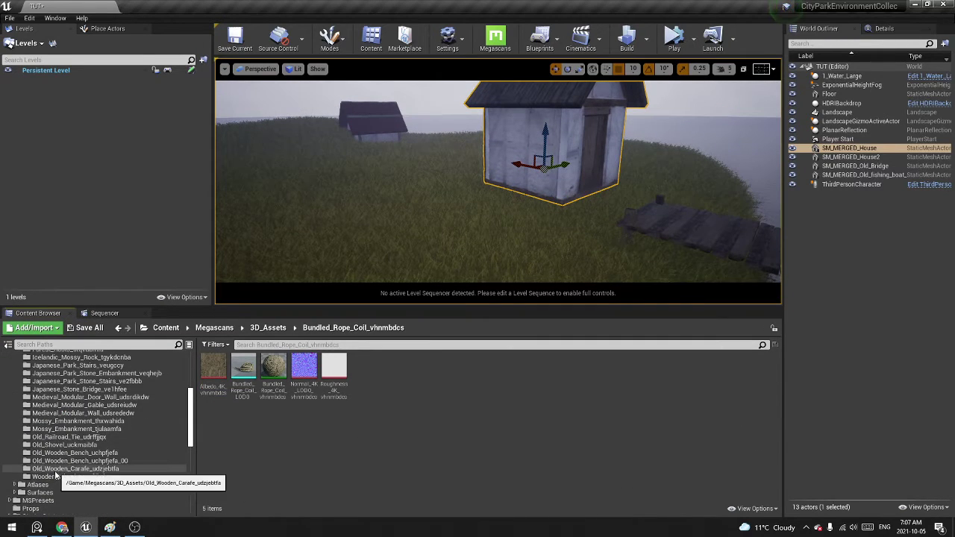
left_click(58, 474)
scroll(66, 410, "up", 3)
left_click(70, 388, "shift")
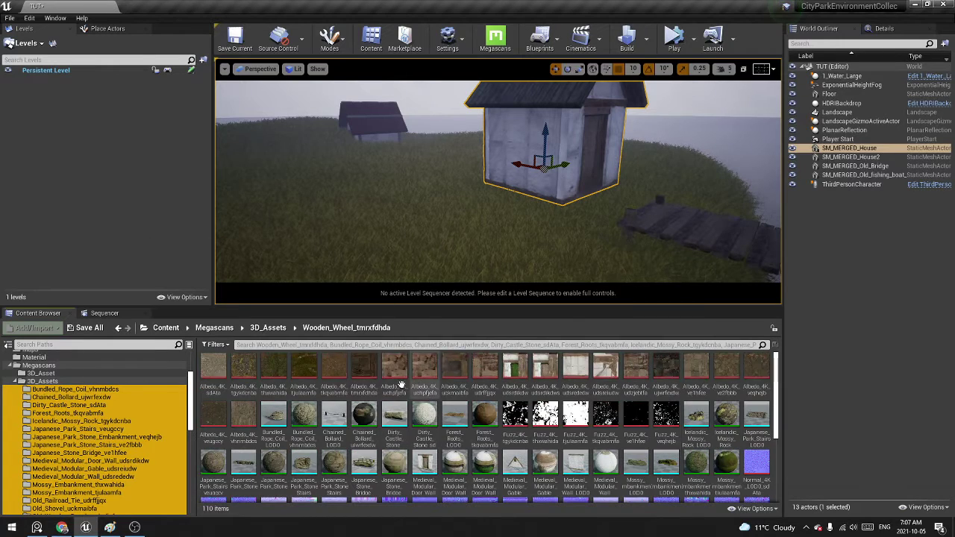
Look through the combined Megascans 3D assets for a stone mesh that could support the house.
scroll(440, 405, "down", 3)
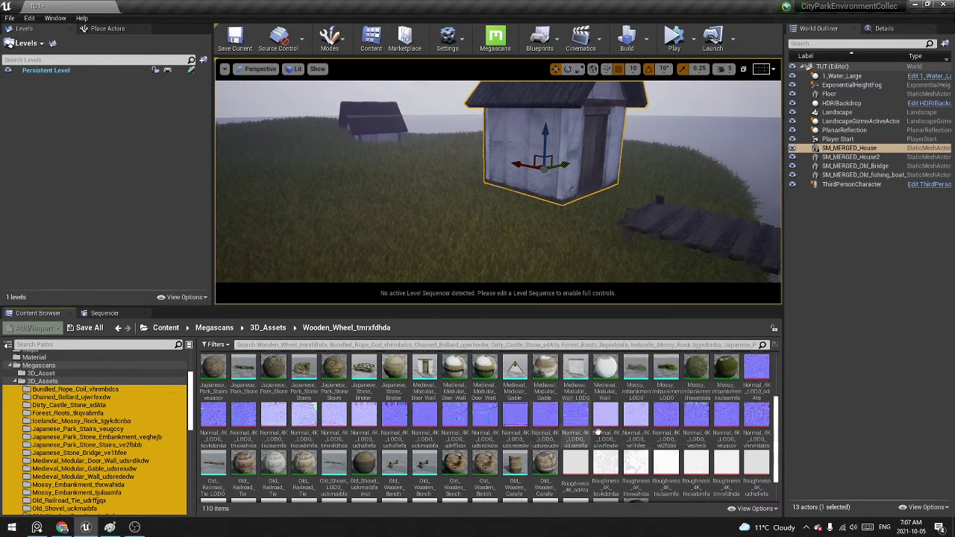
scroll(671, 439, "down", 1)
scroll(675, 367, "up", 3)
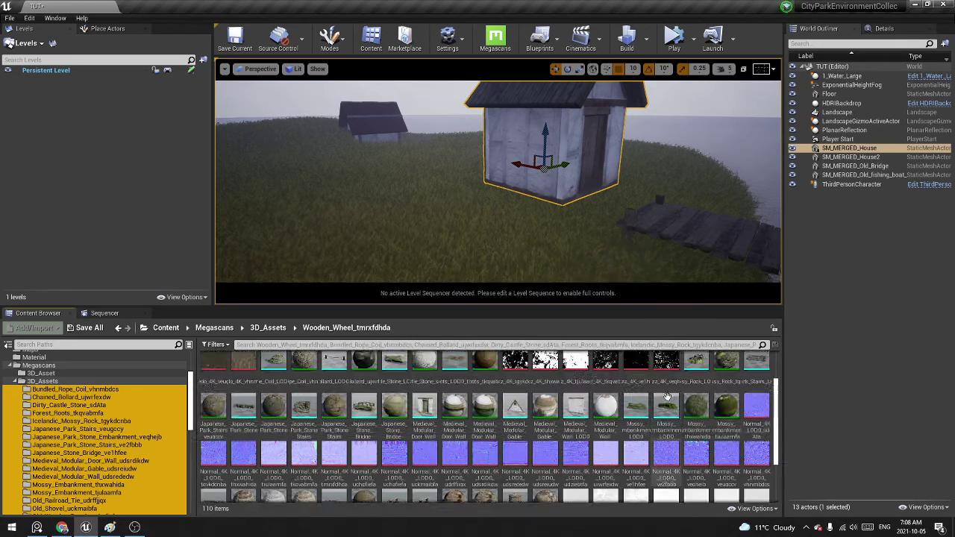
scroll(716, 396, "up", 1)
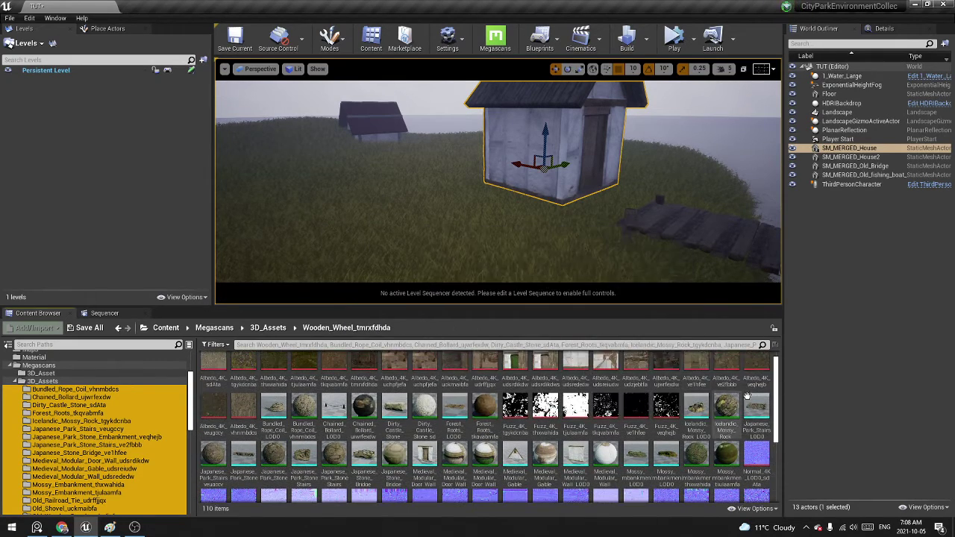
scroll(640, 411, "up", 1)
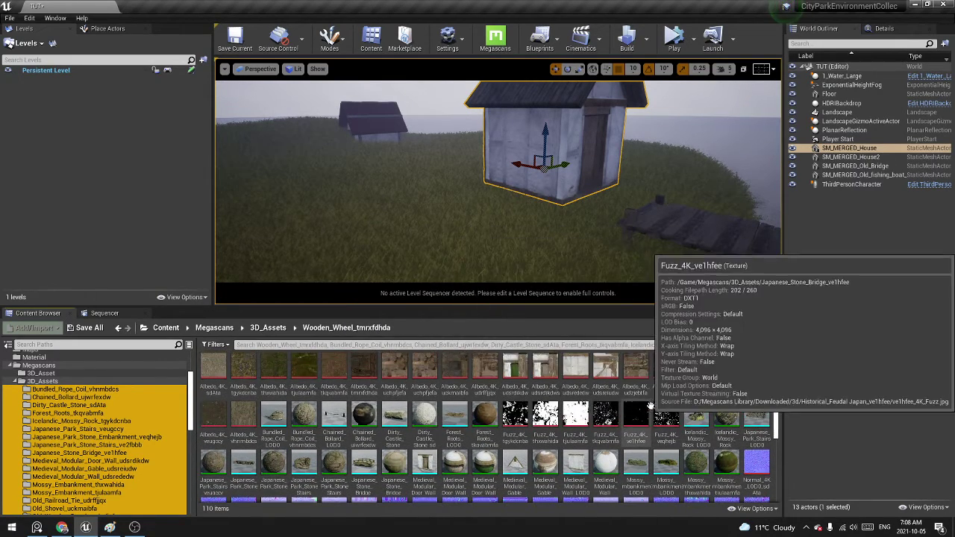
left_click(639, 407)
scroll(639, 403, "down", 3)
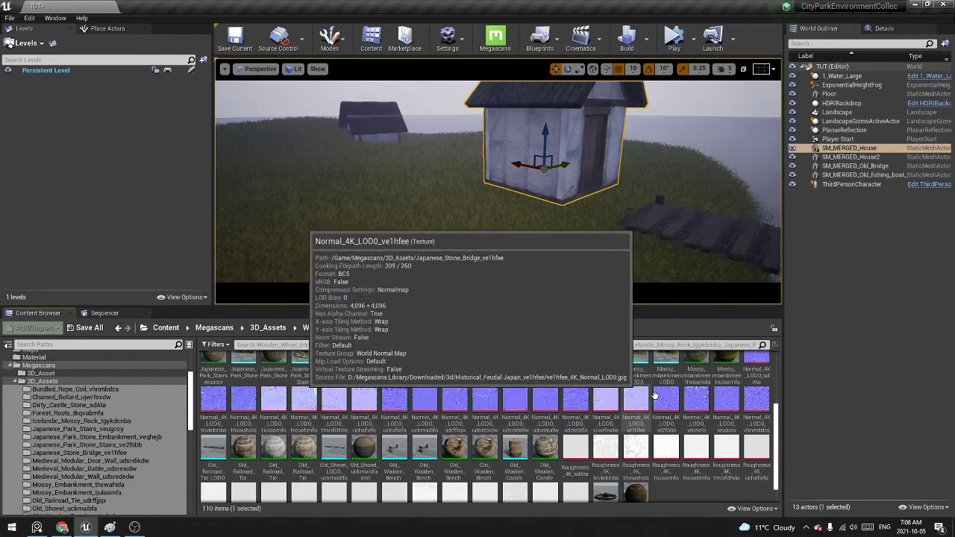
scroll(642, 399, "up", 3)
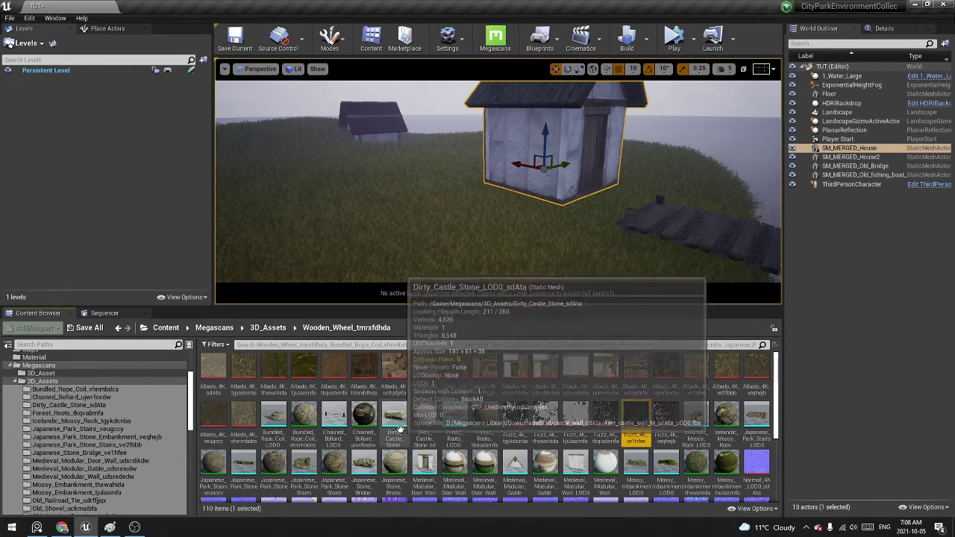
Place the Dirty_Castle_Stone_LOD0 mesh on the grass beside the house and bring it into view.
left_click_drag(394, 416, 539, 226)
key("f")
scroll(539, 205, "down", 6)
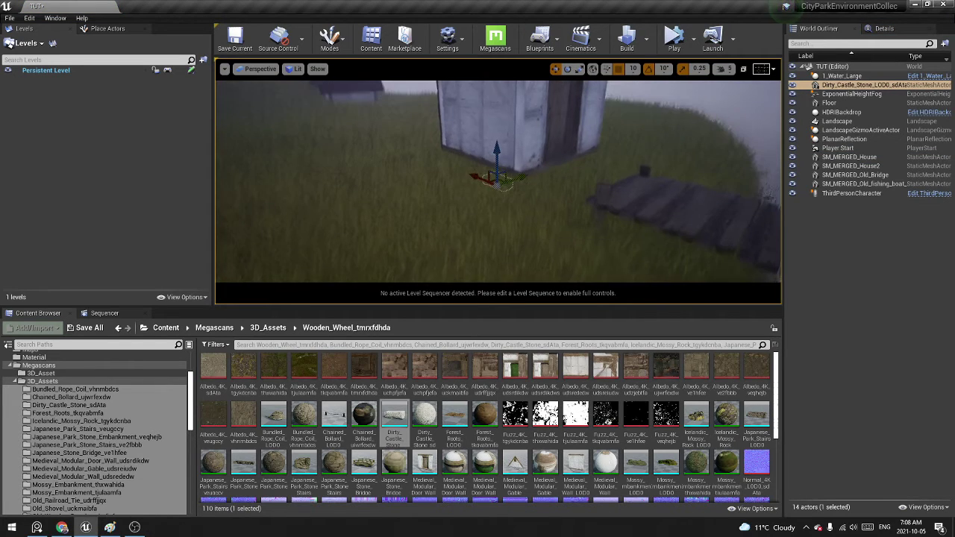
key("e")
key("r")
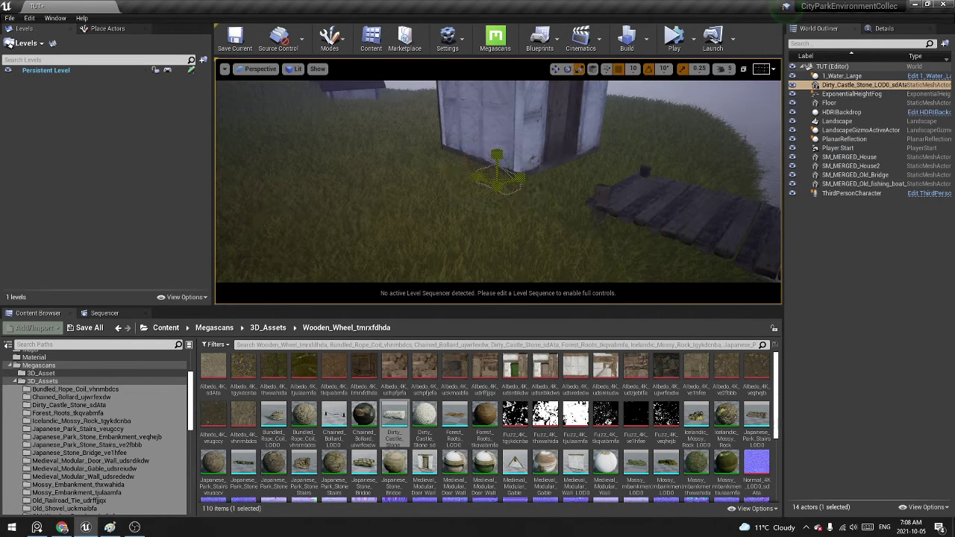
key("ctrl+z")
Move the castle stone against the base of the house's side wall, at the corner away from the door.
key("w")
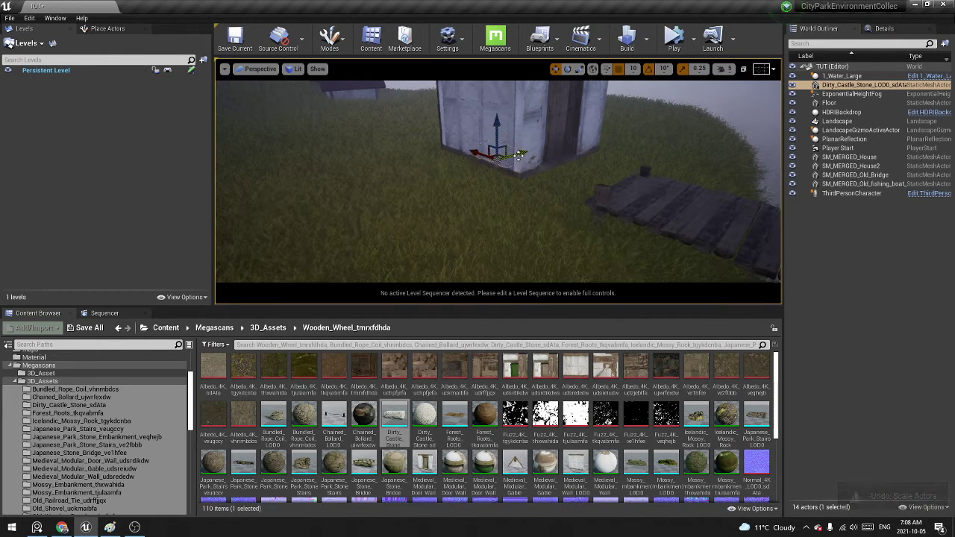
key("f")
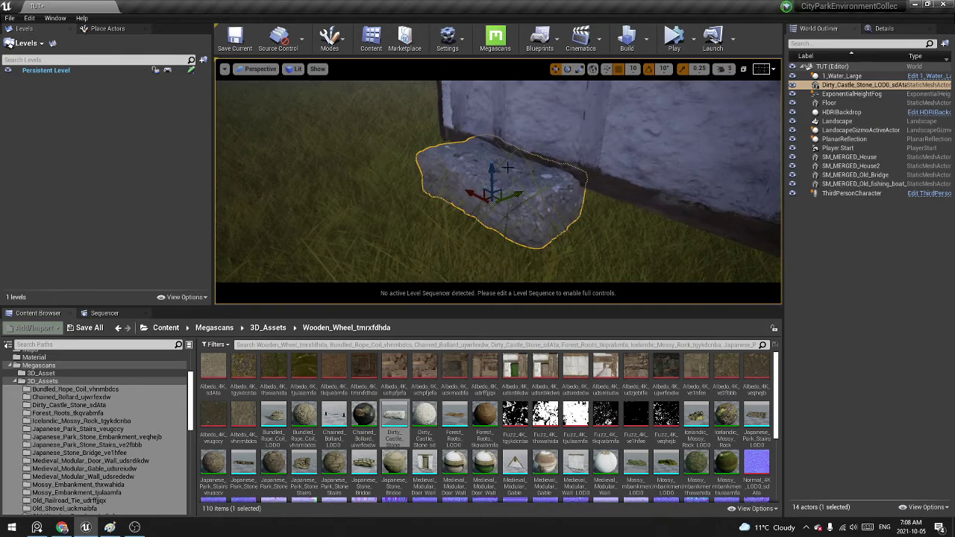
left_click_drag(514, 185, 488, 191, "alt")
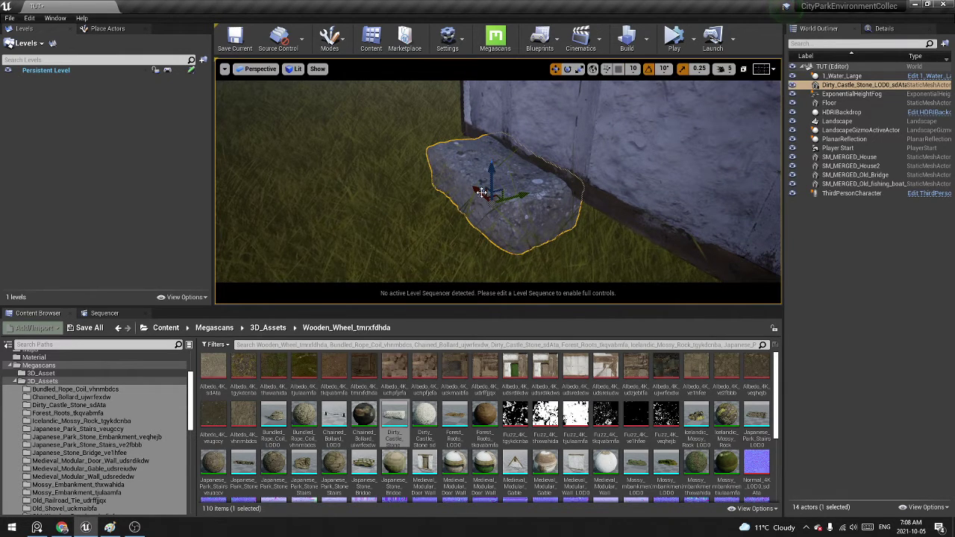
left_click_drag(511, 192, 491, 188, "alt")
scroll(505, 144, "down", 6)
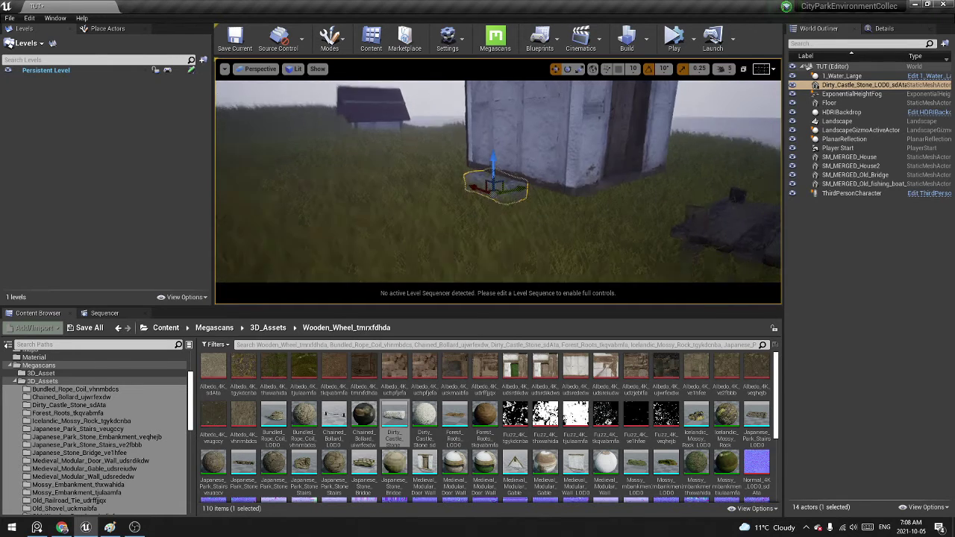
left_click_drag(505, 144, 501, 167, "alt")
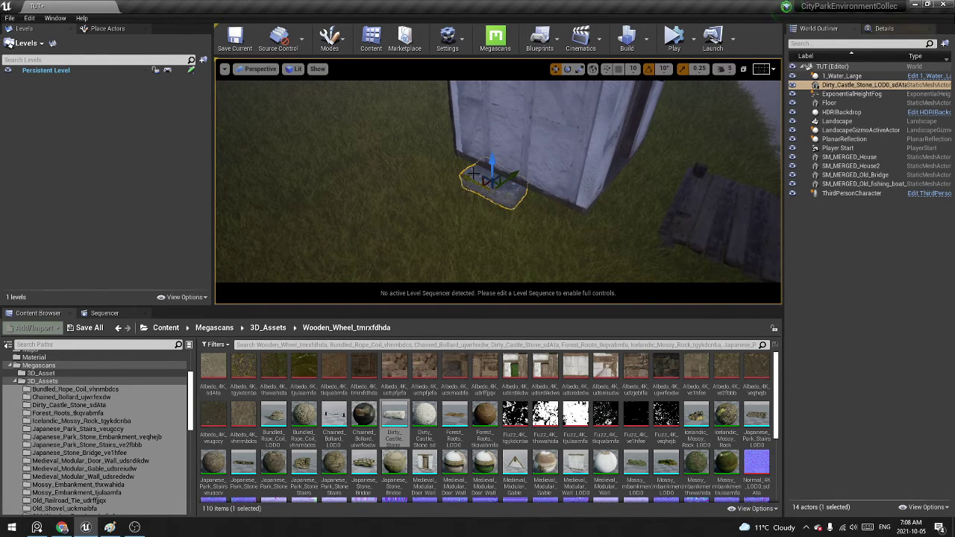
scroll(472, 174, "up", 3)
Duplicate the castle stone twice along the base of the side wall toward the door, turning the copies relative to the first.
left_click_drag(487, 188, 503, 210)
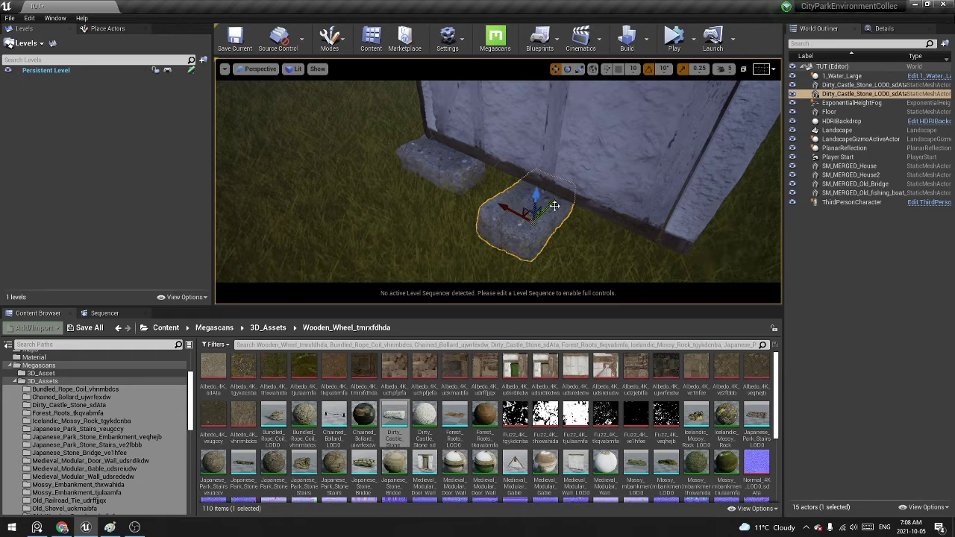
right_click_drag(548, 205, 543, 201)
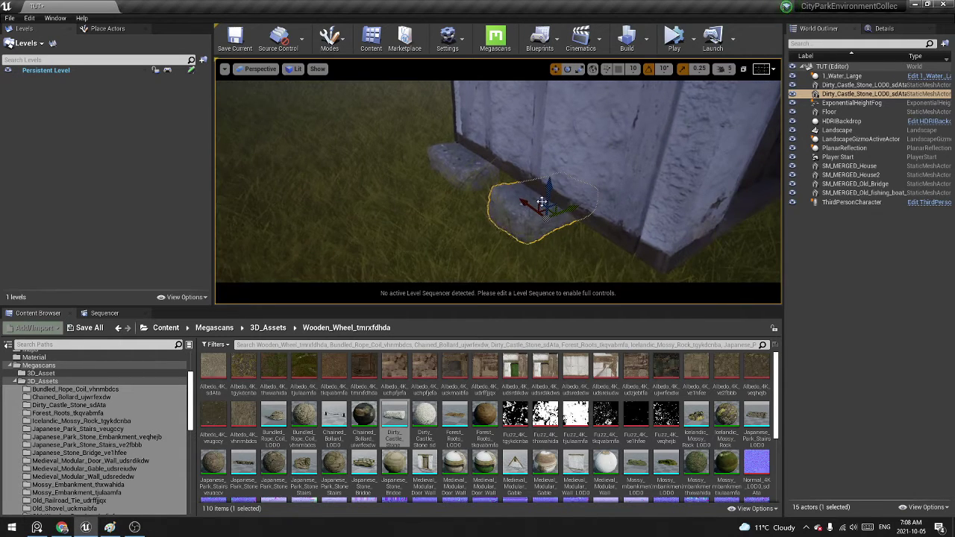
left_click_drag(549, 207, 586, 210, "alt")
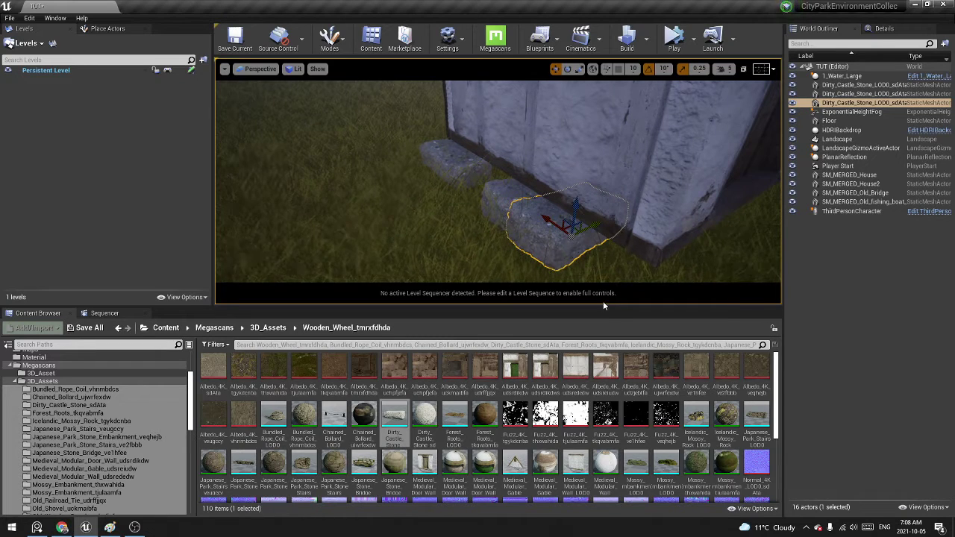
Enlarge the viewport and hide the island's grass so the stones and bare landscape can be seen.
left_click_drag(616, 305, 615, 338)
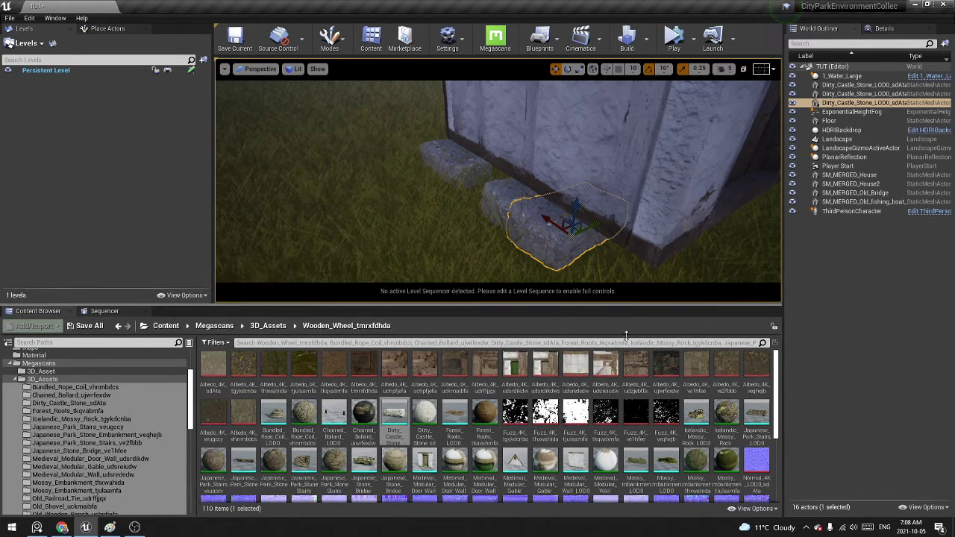
scroll(448, 240, "down", 8)
double_click(515, 218)
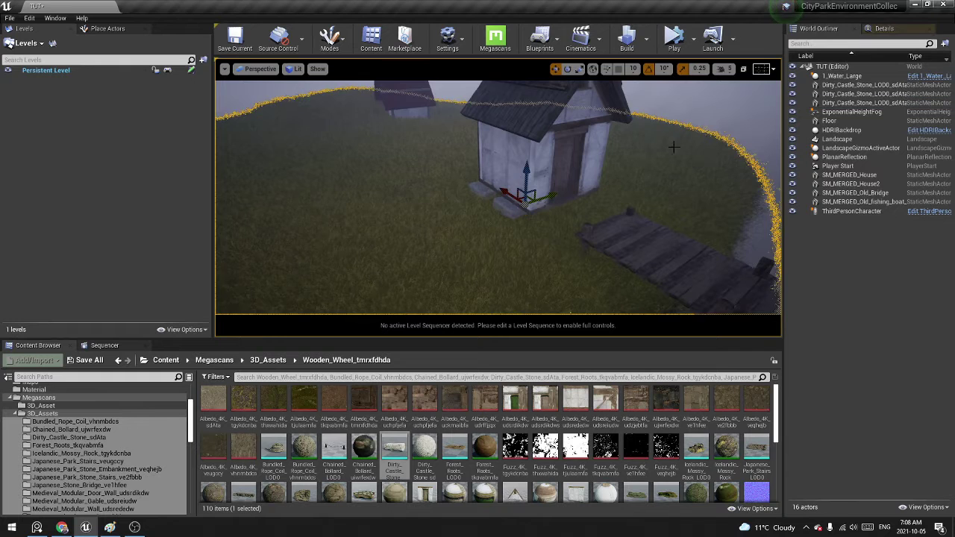
key("h")
scroll(516, 214, "up", 7)
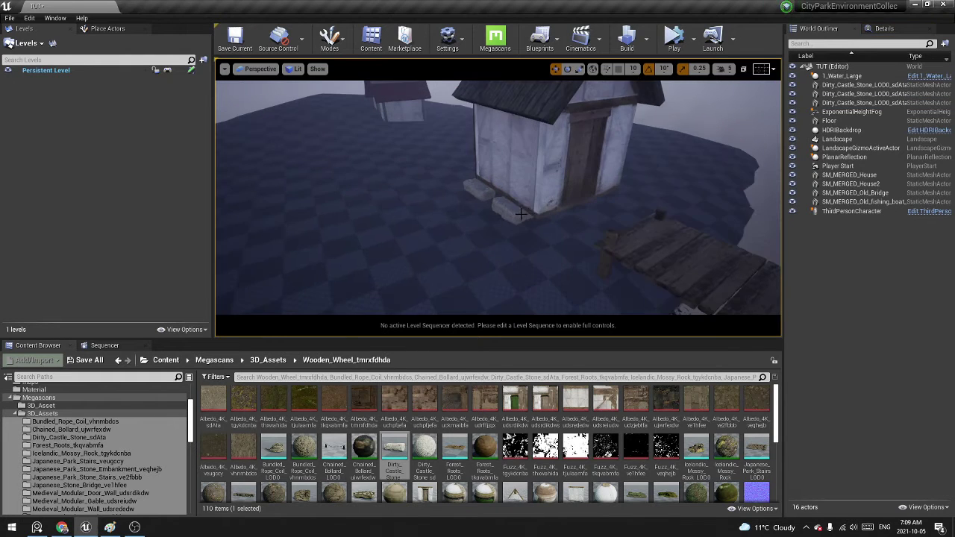
Select the third castle stone and move it along the side wall to the house's front corner.
left_click(516, 214)
key("f")
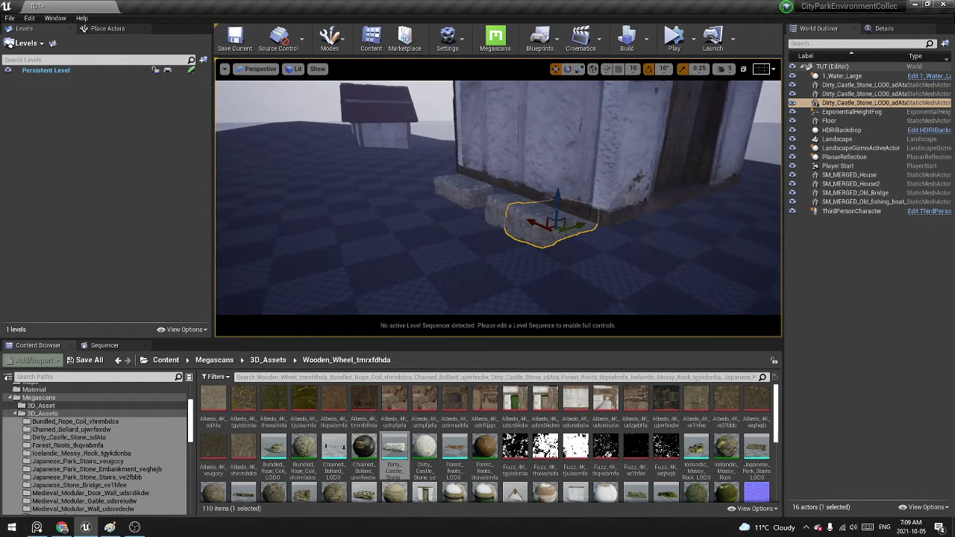
scroll(599, 145, "up", 3)
scroll(599, 145, "down", 5)
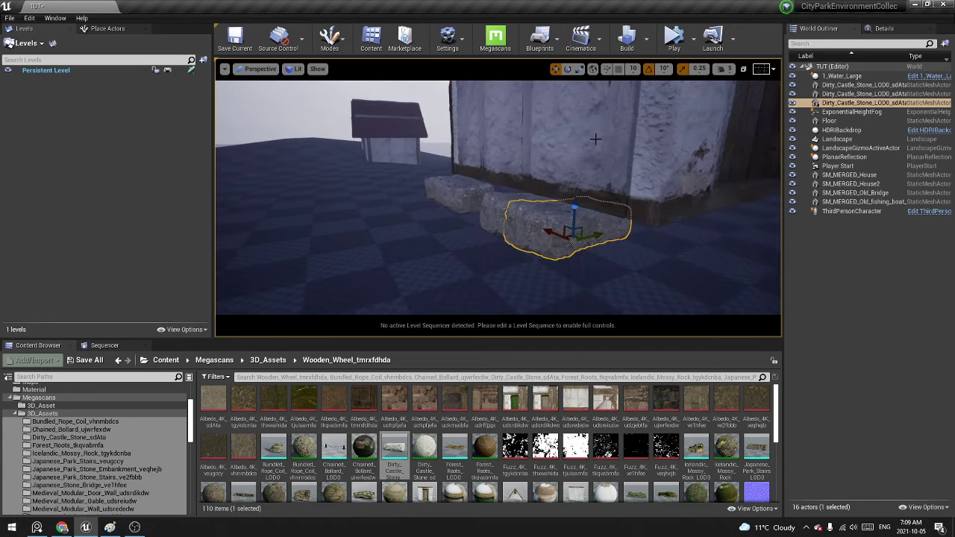
left_click_drag(552, 214, 536, 202, "alt")
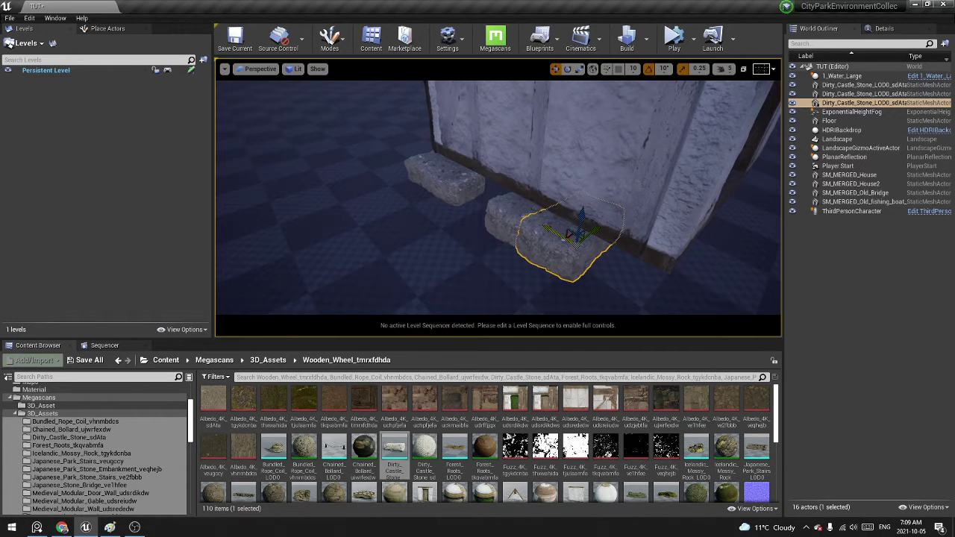
left_click_drag(563, 239, 608, 243, "alt")
Rotate the third castle stone so it fits under the front corner beside the door.
key("e")
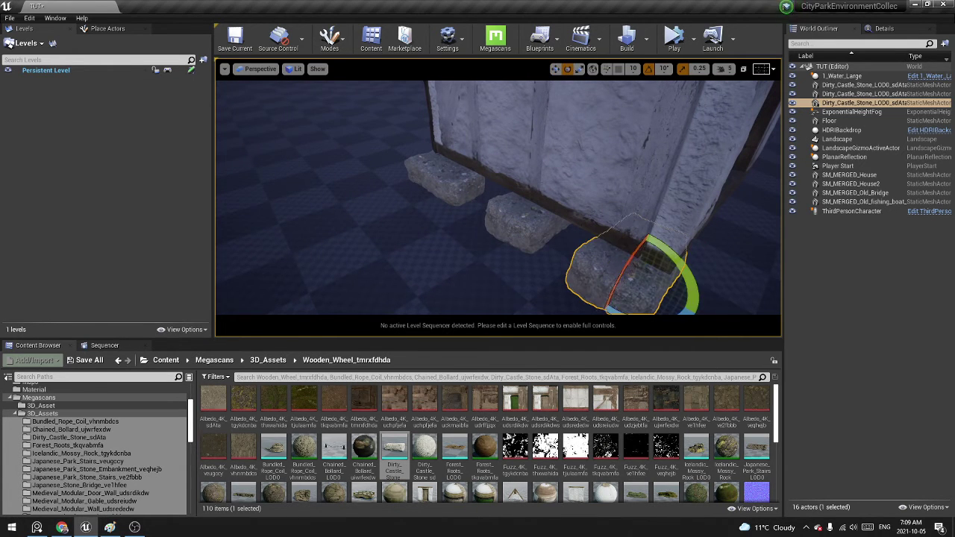
right_click_drag(605, 254, 628, 304)
left_click_drag(619, 266, 669, 256)
right_click_drag(670, 256, 538, 166)
scroll(617, 199, "up", 3)
key("r")
left_click_drag(618, 198, 523, 231, "alt")
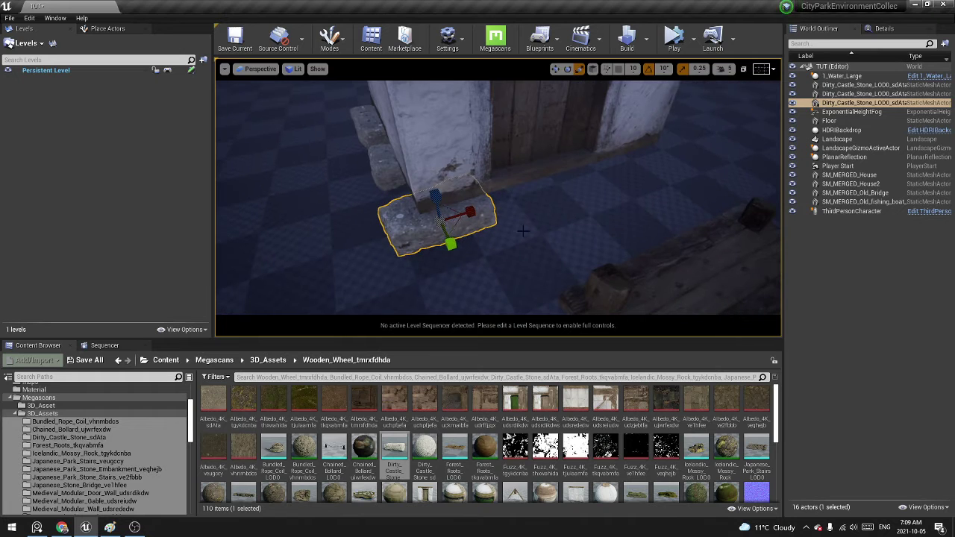
Duplicate the corner stone and move the copy under the front wall on the other side of the door.
left_click_drag(462, 215, 597, 185, "alt")
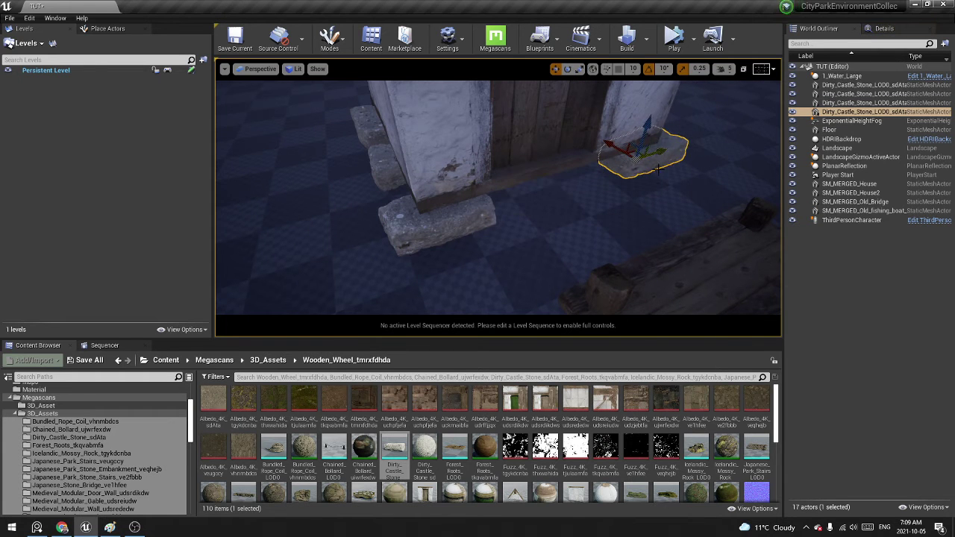
key("a")
right_click_drag(498, 235, 581, 244)
key("a")
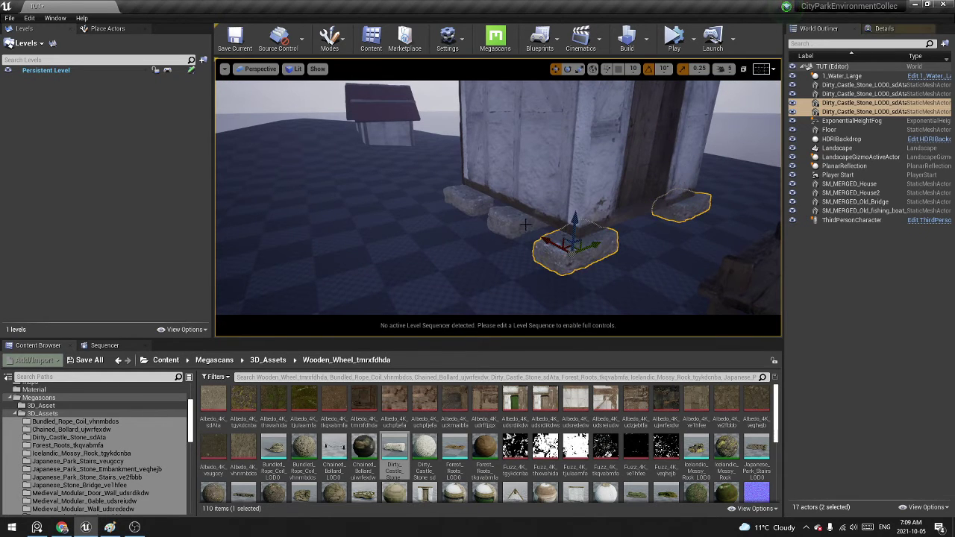
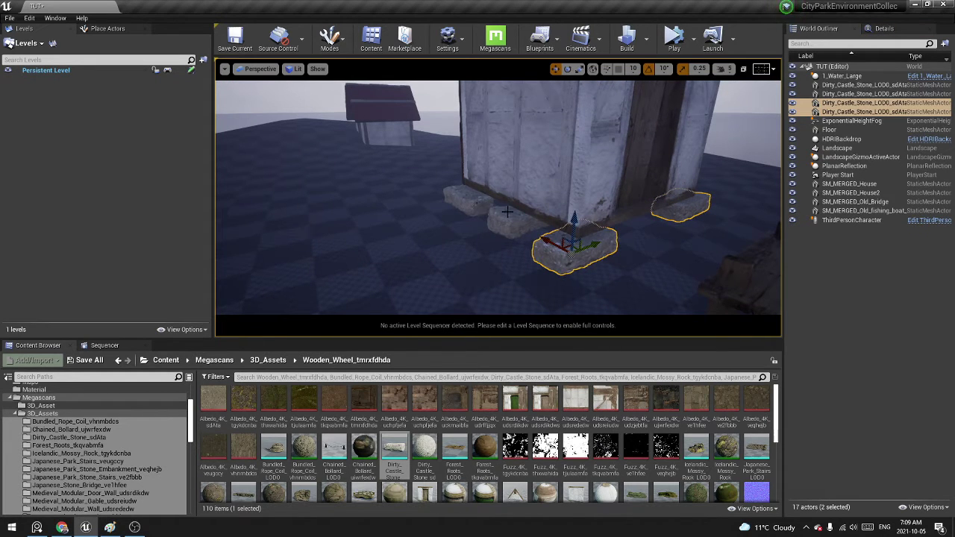
Select all four castle stones and raise them until they meet the underside of the house.
scroll(507, 212, "up", 3)
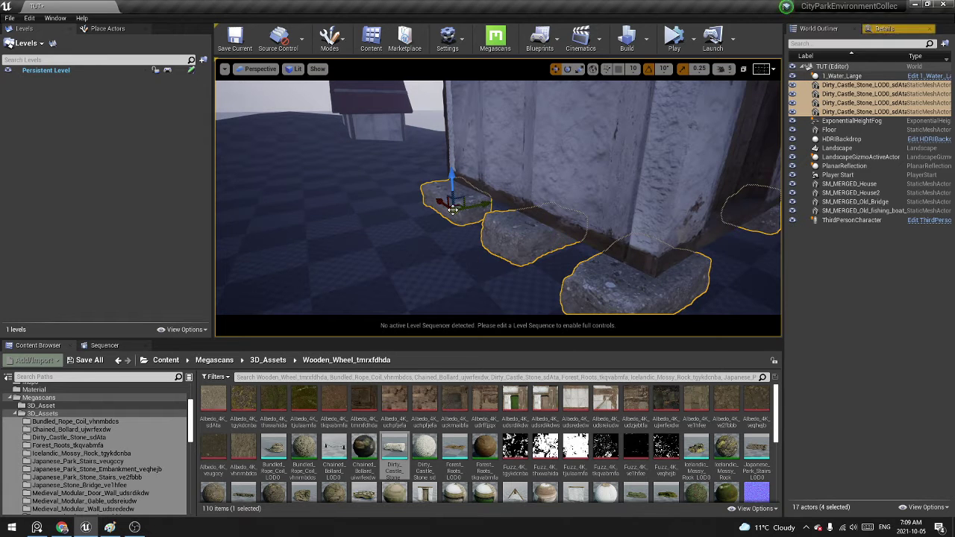
left_click_drag(589, 227, 595, 269, "alt")
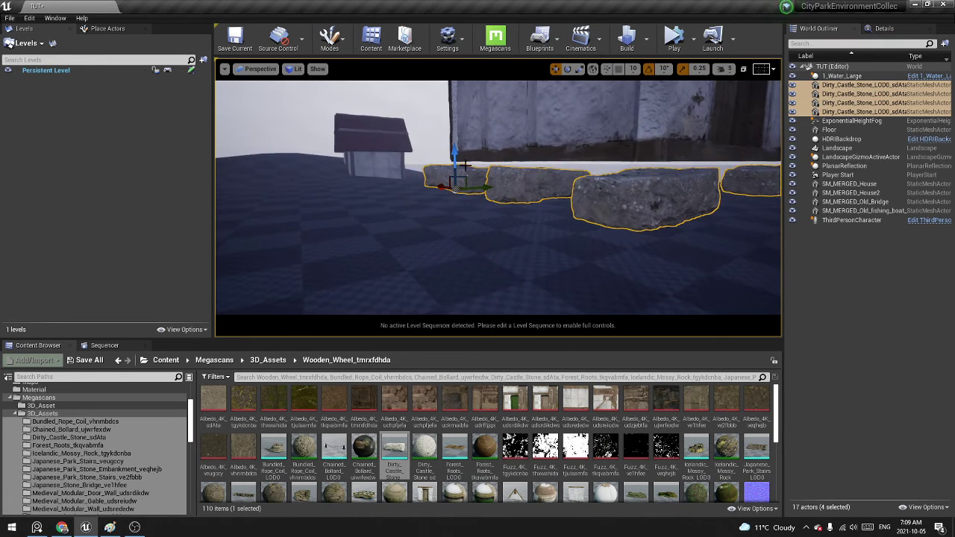
left_click_drag(455, 161, 454, 147)
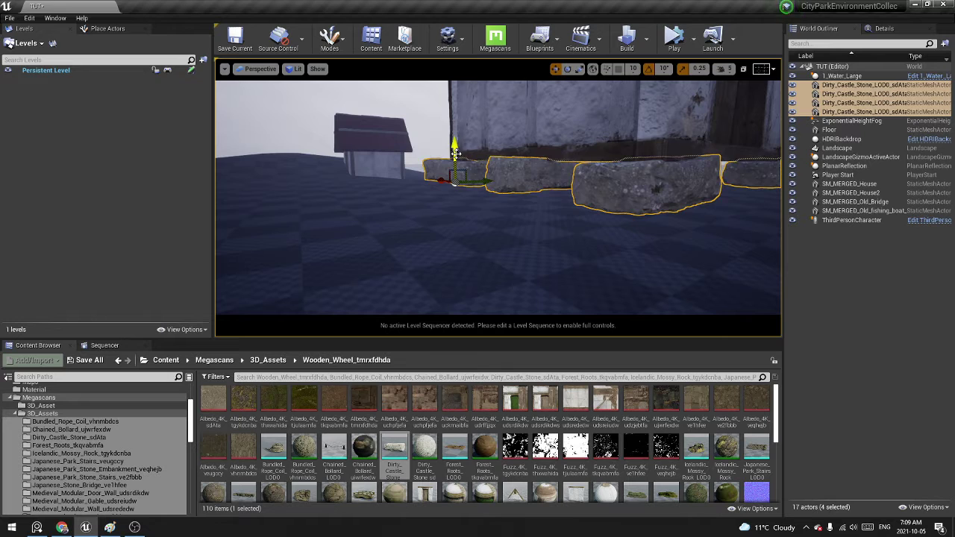
Add the house to the stone selection and lower the house and its four stones together toward the ground.
scroll(503, 124, "down", 5)
left_click(516, 129, "ctrl")
key("f")
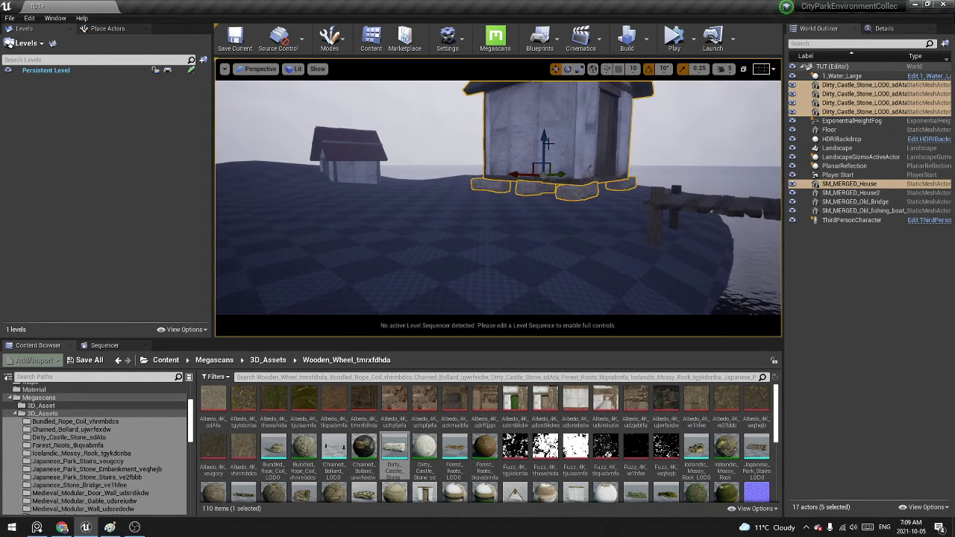
left_click_drag(548, 143, 649, 139)
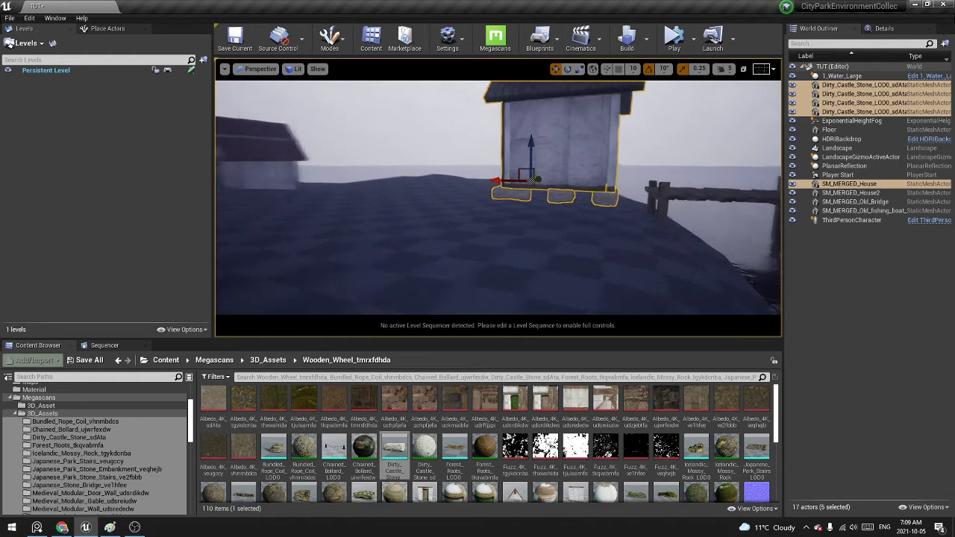
left_click_drag(589, 138, 510, 171, "alt")
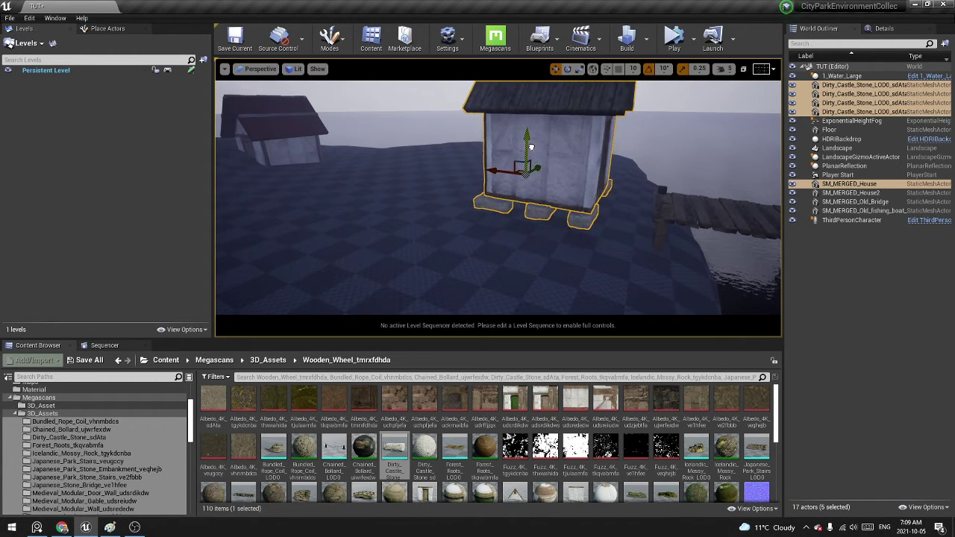
left_click_drag(571, 225, 575, 228, "alt")
Set the landscape Sculpt brush size to 409 and sculpt the ground along the house's stone foundation and door side.
left_click(575, 229)
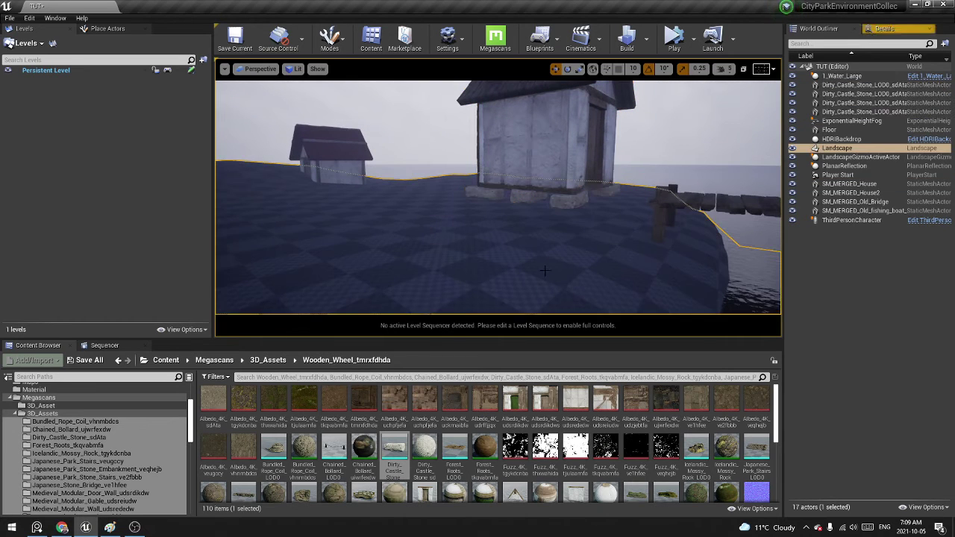
left_click(328, 41)
left_click(347, 80)
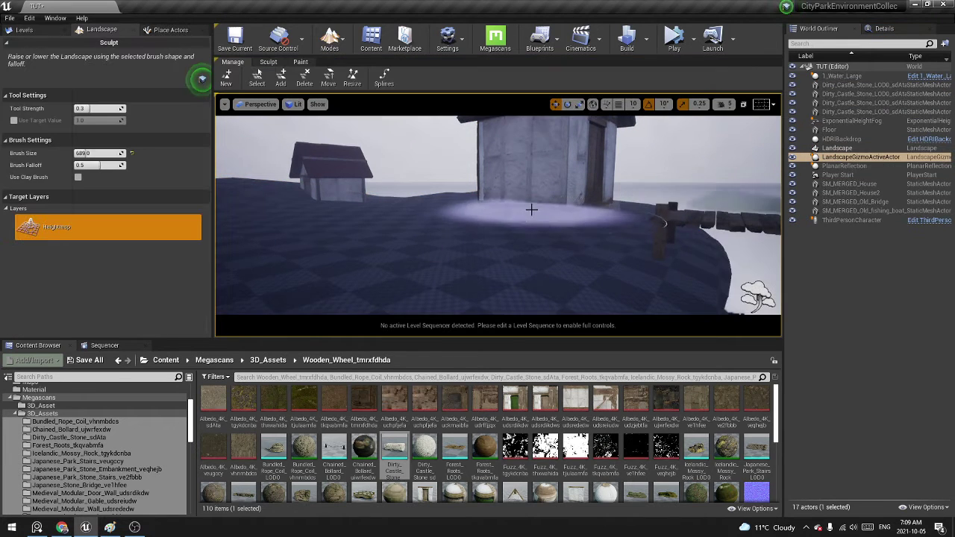
mouse_move(554, 215)
right_mouse_down()
mouse_move(575, 214)
mouse_move(578, 179)
right_mouse_up()
key("bracketleft")
key("bracketleft")
key("bracketleft")
key("bracketleft")
key("bracketleft")
key("bracketleft")
key("bracketleft")
key("bracketleft")
key("bracketleft")
key("bracketleft")
mouse_move(490, 215)
left_mouse_down()
mouse_move(533, 246)
mouse_move(724, 267)
mouse_move(694, 239)
left_mouse_up()
right_click_drag(642, 201, 625, 225)
left_click_drag(622, 206, 554, 224)
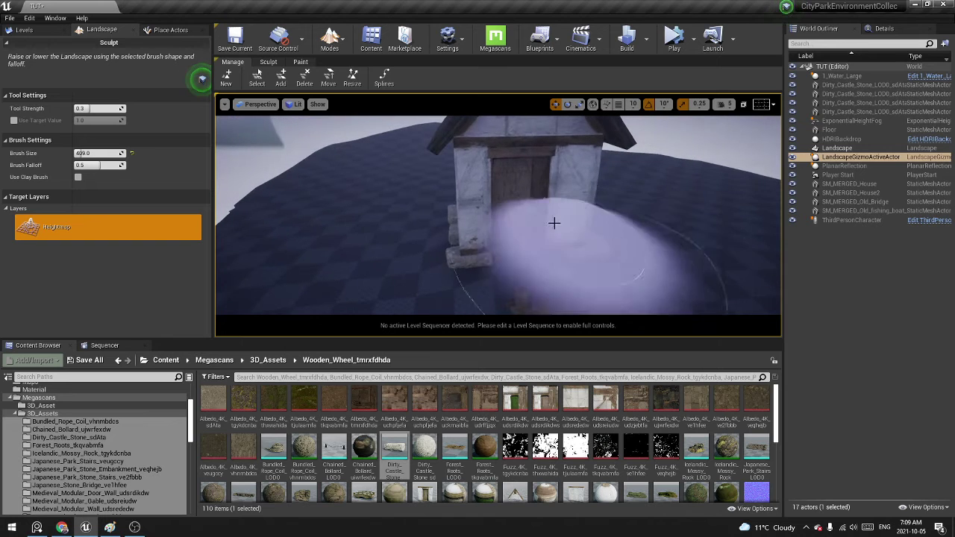
Sculpt the terrain further around the remaining foundation stones so the ground meets them.
mouse_move(554, 224)
right_mouse_down()
mouse_move(515, 209)
mouse_move(507, 216)
right_mouse_up()
left_click_drag(386, 243, 453, 216)
mouse_move(457, 215)
right_mouse_down()
mouse_move(452, 182)
mouse_move(458, 216)
right_mouse_up()
left_click_drag(505, 237, 534, 242)
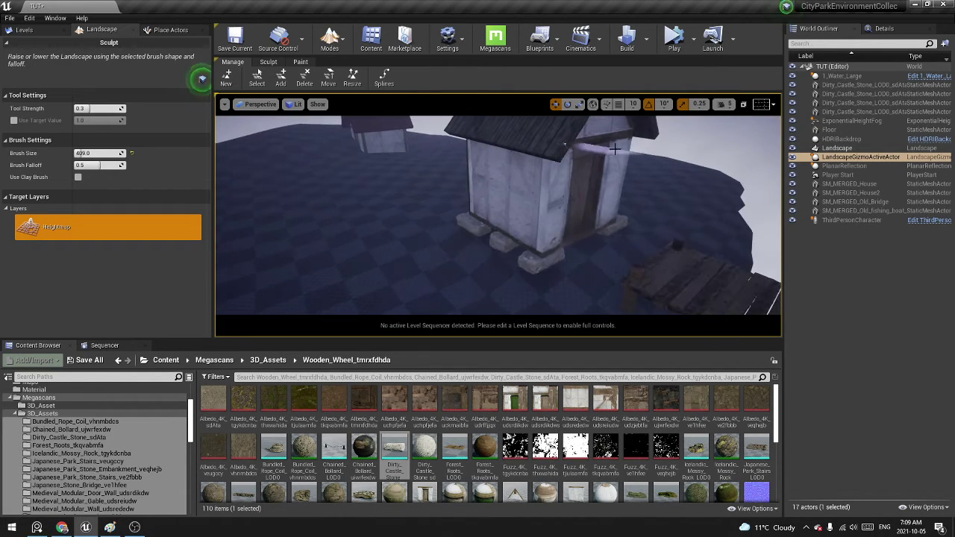
mouse_move(534, 243)
right_mouse_down()
mouse_move(529, 210)
mouse_move(547, 254)
right_mouse_up()
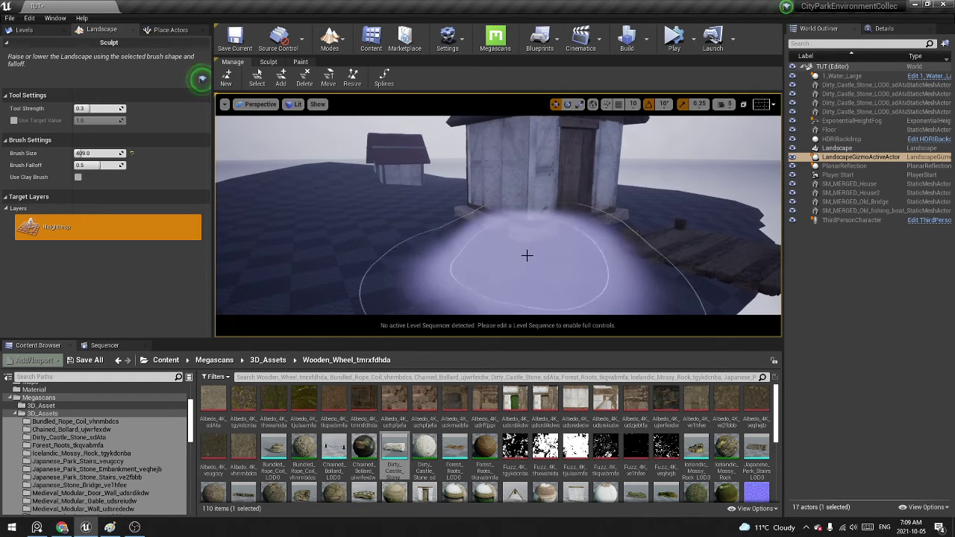
mouse_move(478, 135)
right_mouse_down()
mouse_move(486, 132)
mouse_move(479, 135)
right_mouse_up()
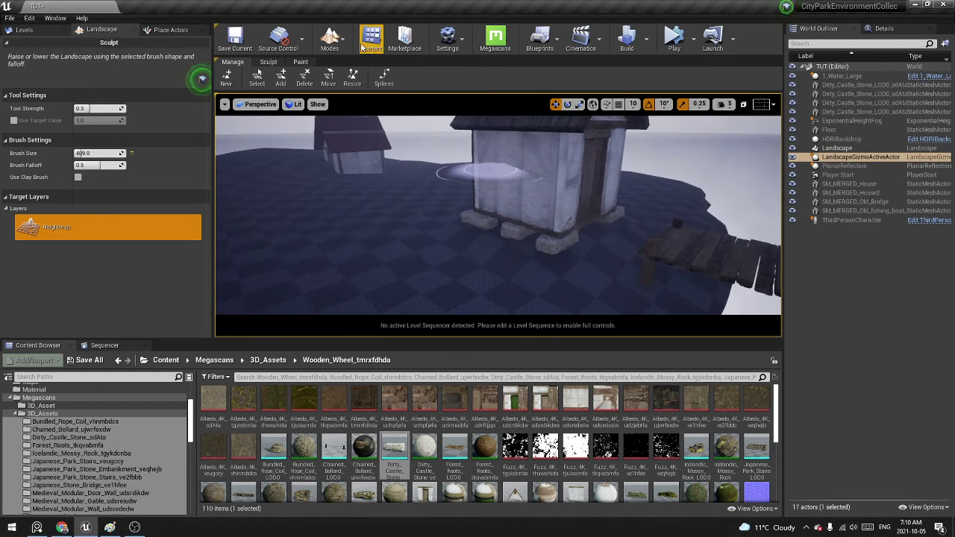
In Foliage mode, add the meshes SM_grass01_1 to SM_grass01_5 from CityPark/Meshes/Flora/Grass as foliage types.
left_click(331, 41)
left_click(349, 93)
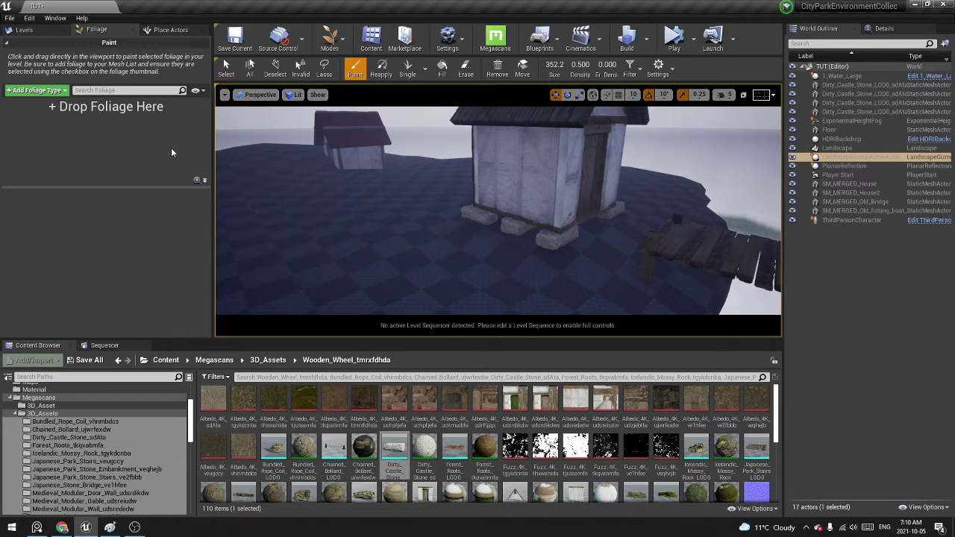
left_click(23, 416)
scroll(26, 420, "up", 3)
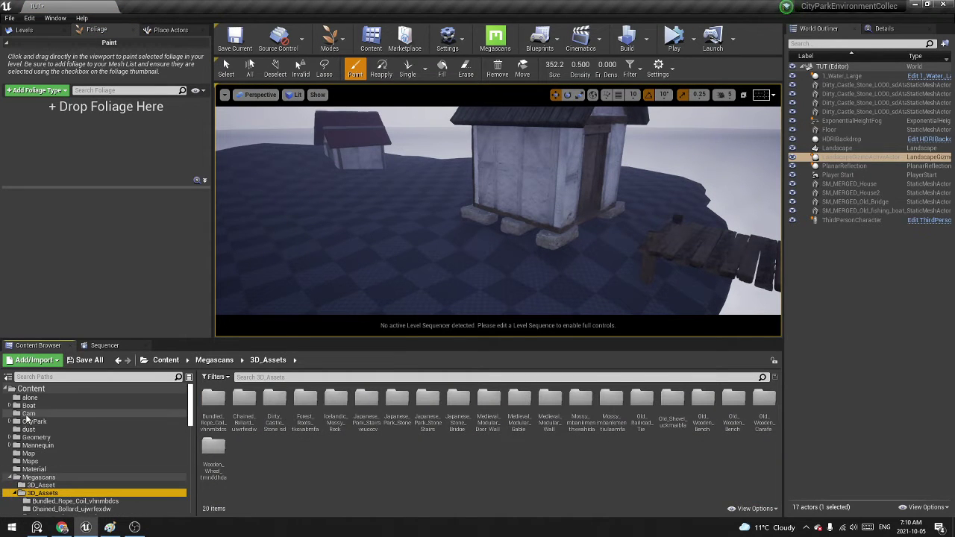
left_click(34, 422)
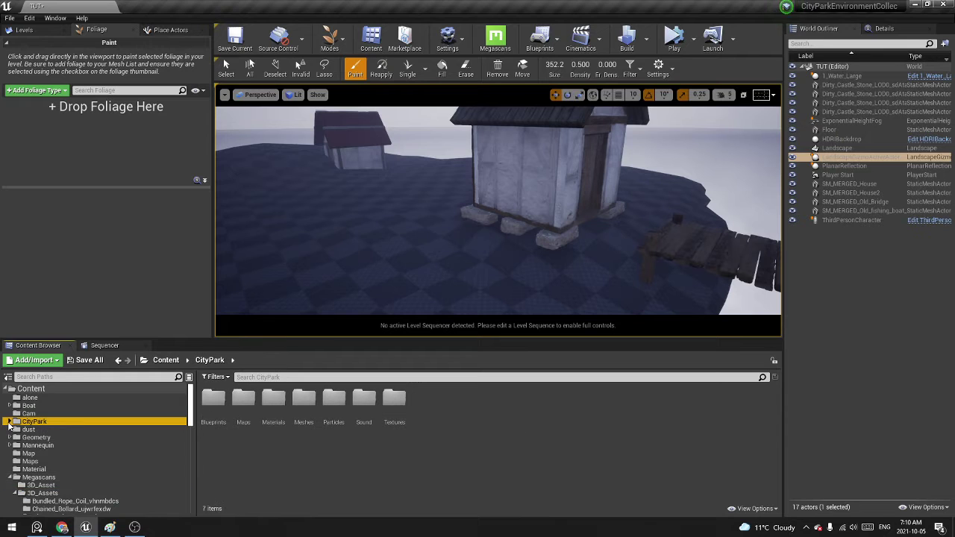
double_click(300, 403)
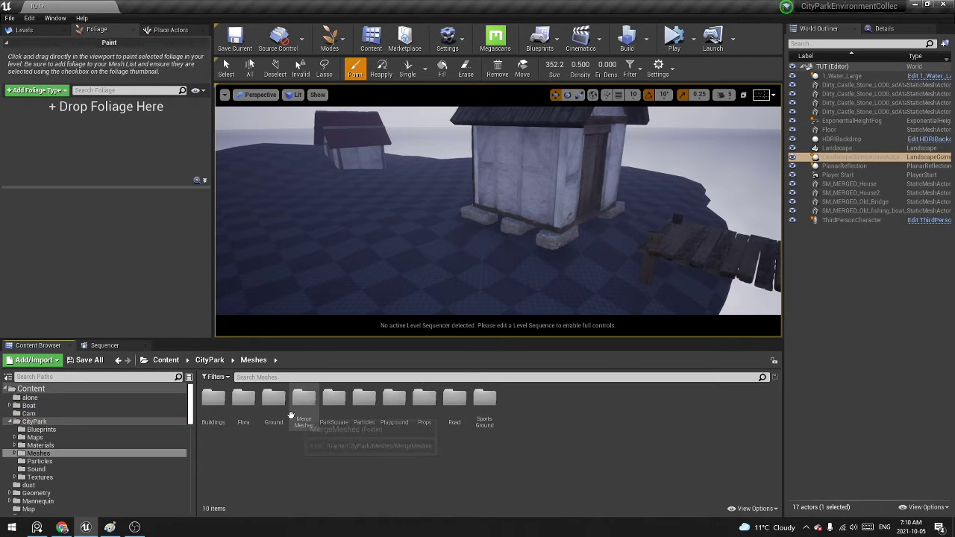
double_click(253, 398)
double_click(243, 399)
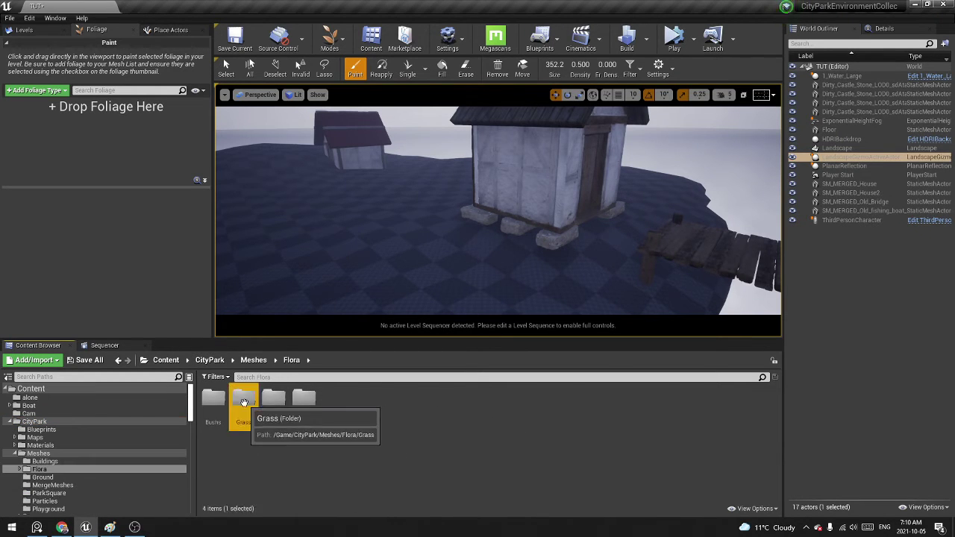
left_click(213, 403)
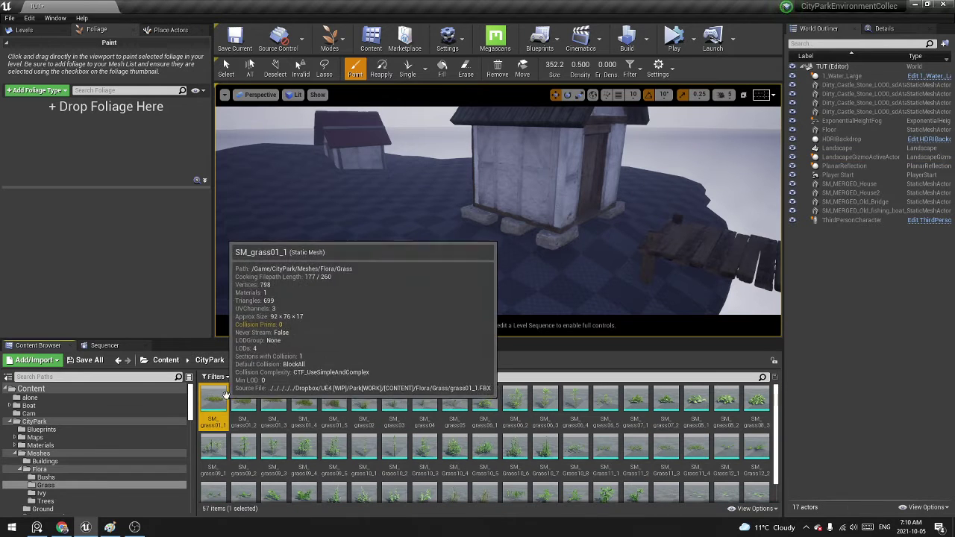
left_click_drag(215, 396, 91, 170)
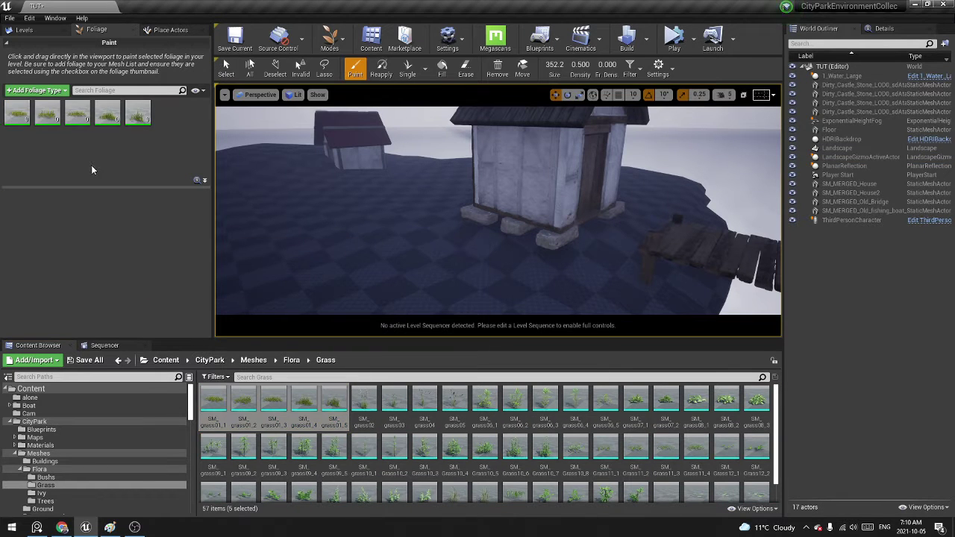
Set the minimum scale to 0.5 and the density to 600 for all five grass foliage types.
left_click(138, 118, "shift")
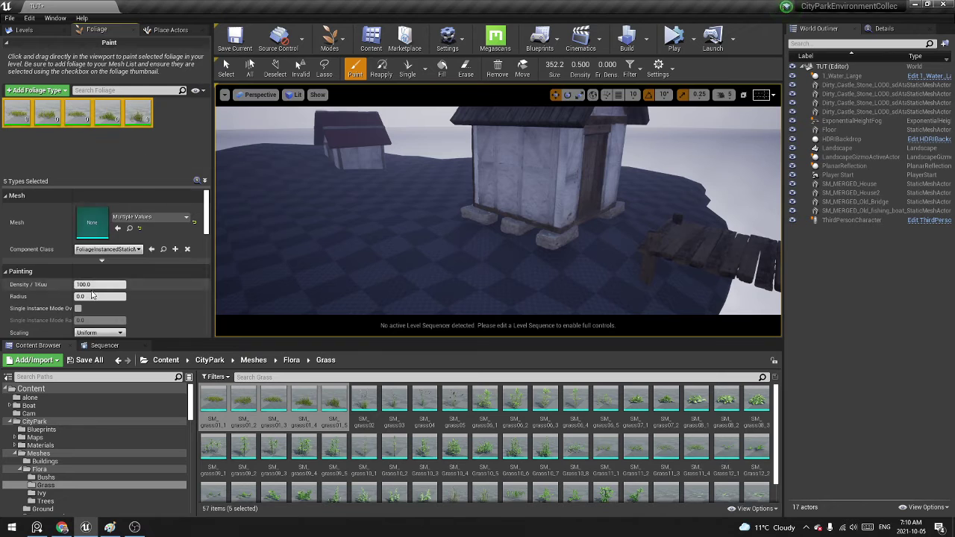
scroll(97, 279, "down", 3)
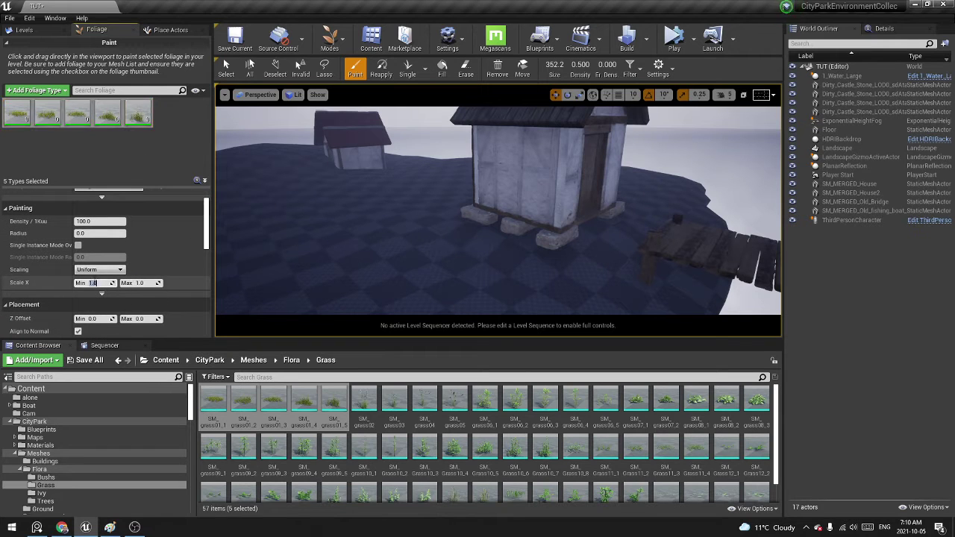
type("0.5")
key("Return")
scroll(86, 250, "down", 1)
scroll(88, 233, "up", 2)
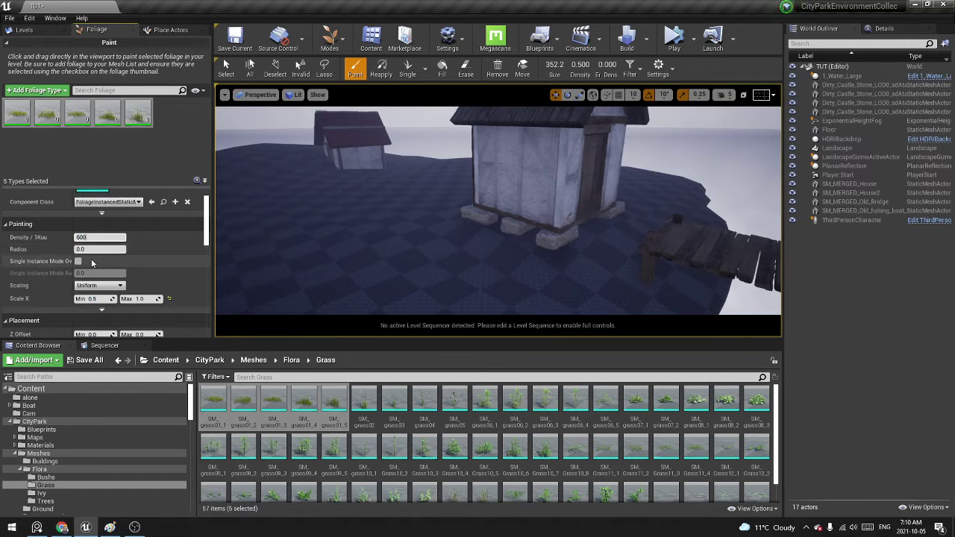
Set the maximum ground slope angle of the five grass types to 150.
scroll(108, 282, "down", 2)
scroll(101, 302, "down", 3)
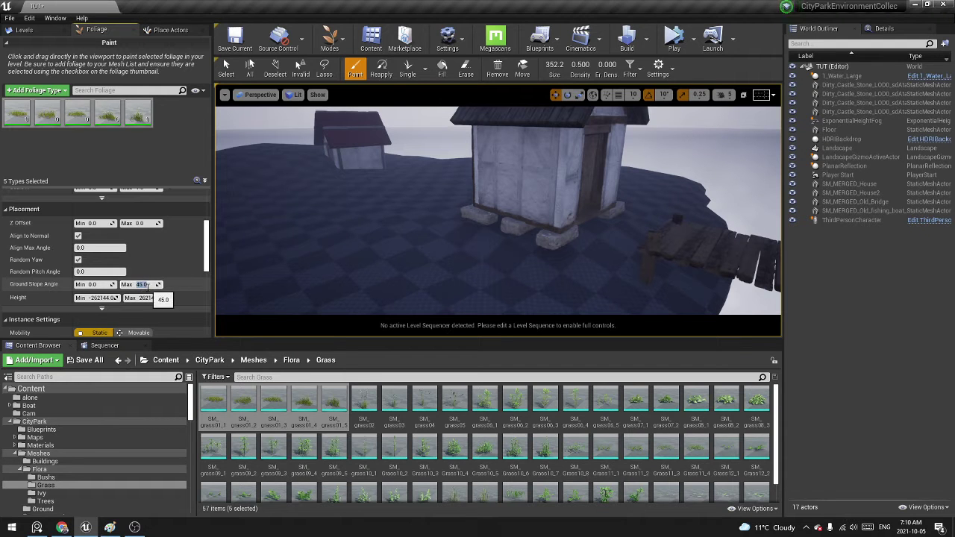
key("Return")
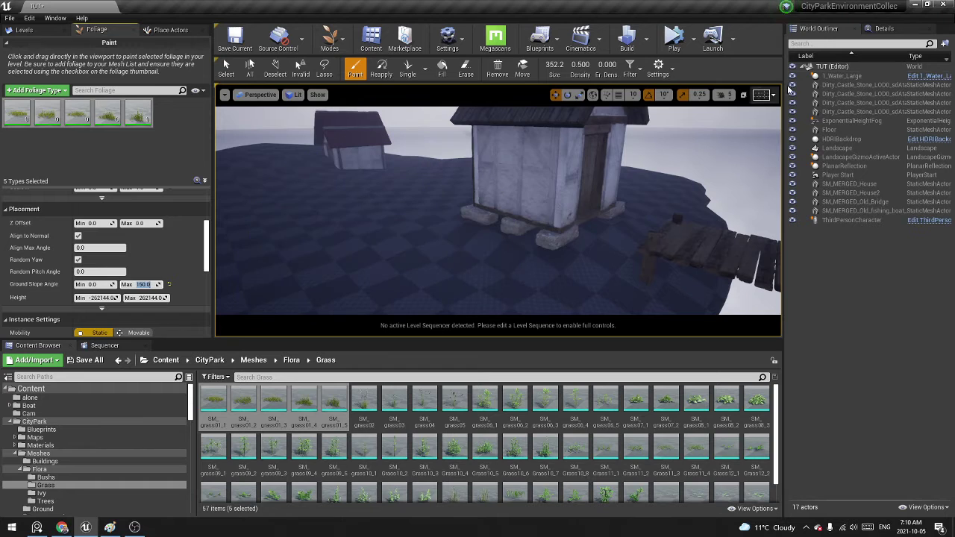
Return to Select mode and try hiding both houses, the old bridge and the fishing boat together.
left_click(334, 43)
left_click(349, 70)
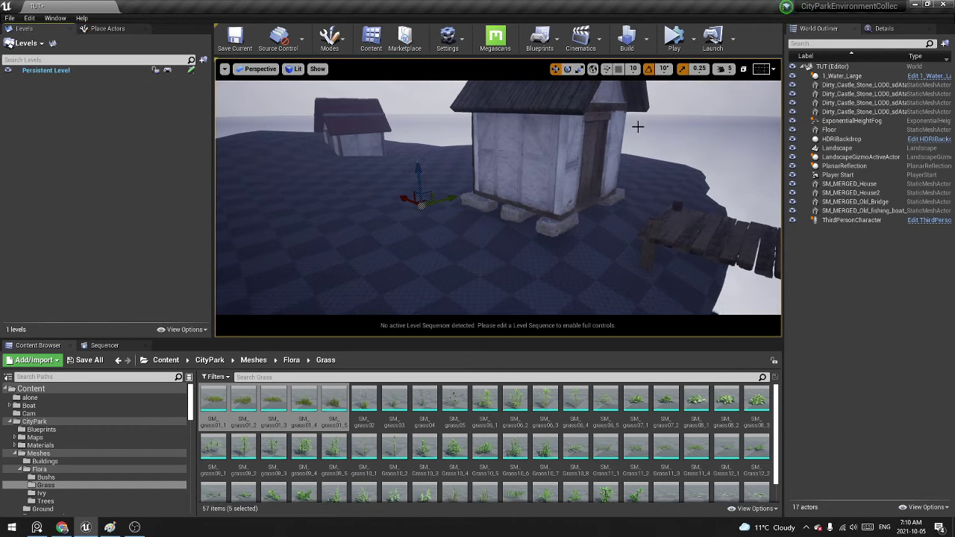
left_click(543, 149)
left_click(844, 211, "shift")
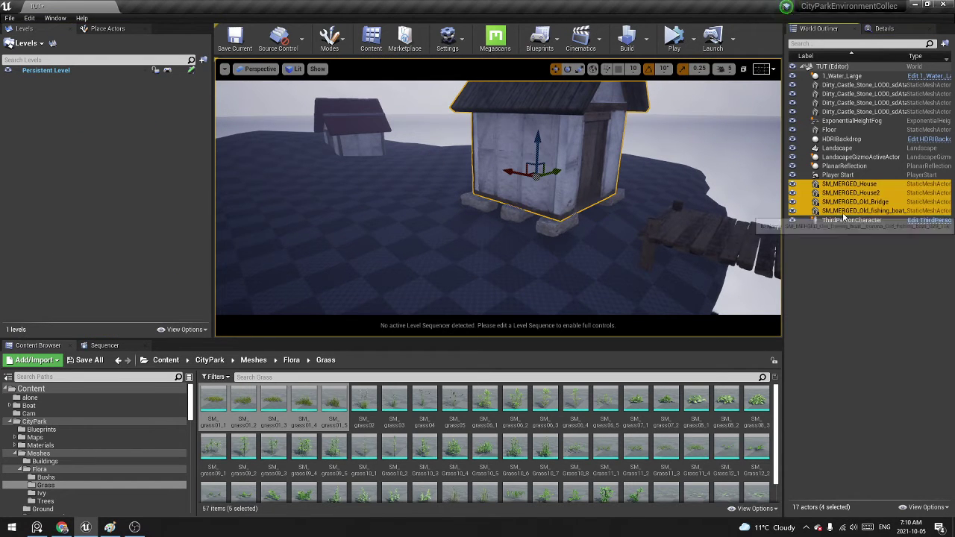
left_click(794, 187)
left_click(794, 187)
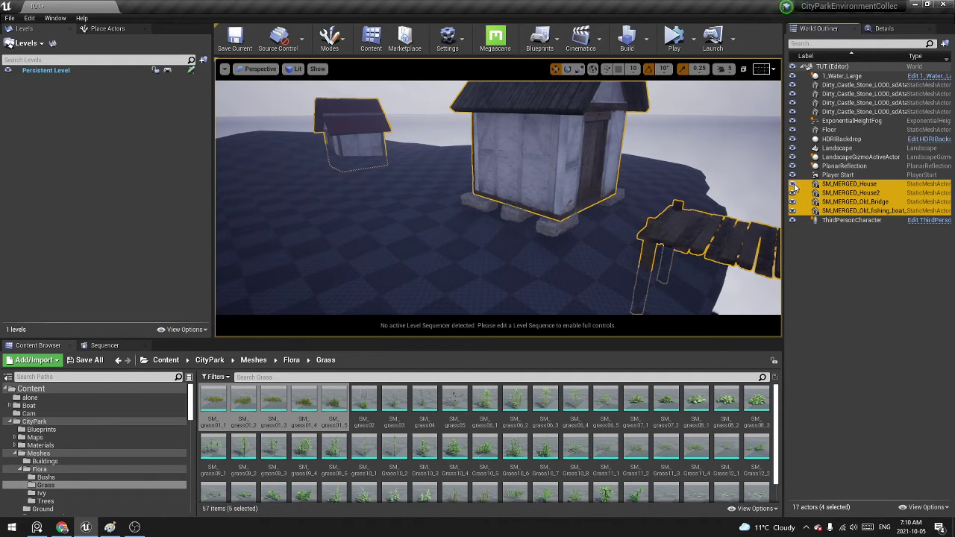
left_click(794, 186)
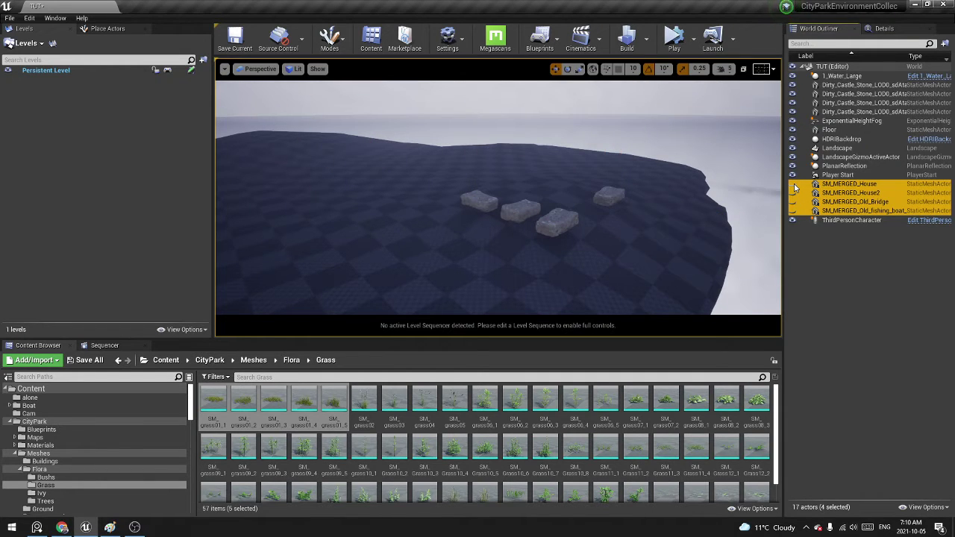
left_click(794, 187)
Hide the four castle stones, both houses and the old bridge to clear the island's surface.
left_click(834, 112)
left_click(842, 86, "shift")
left_click(793, 87)
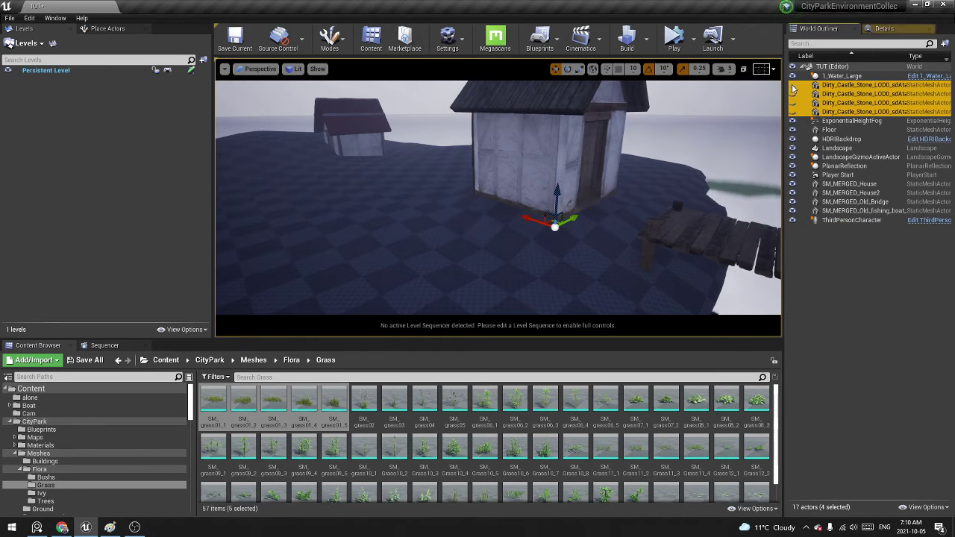
left_click(606, 172)
left_click(793, 192)
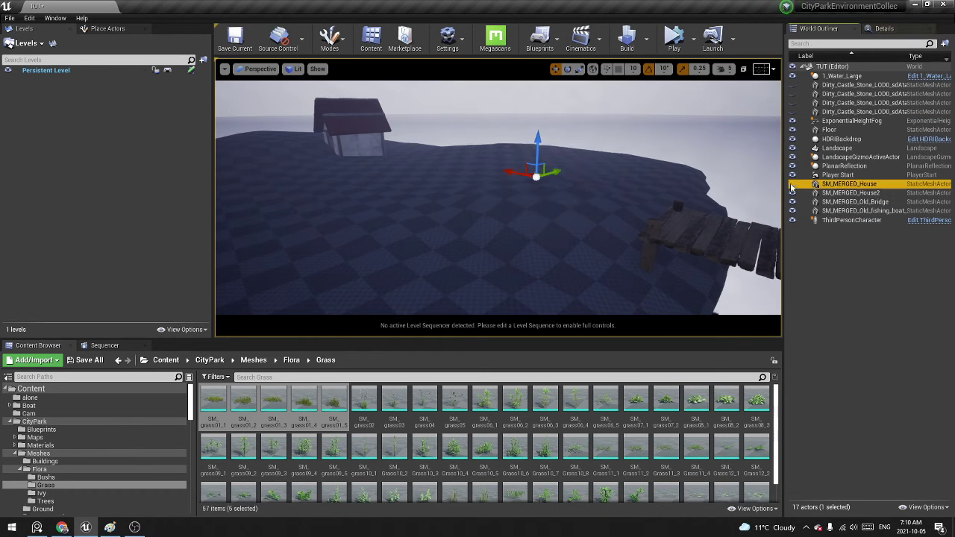
left_click(735, 239)
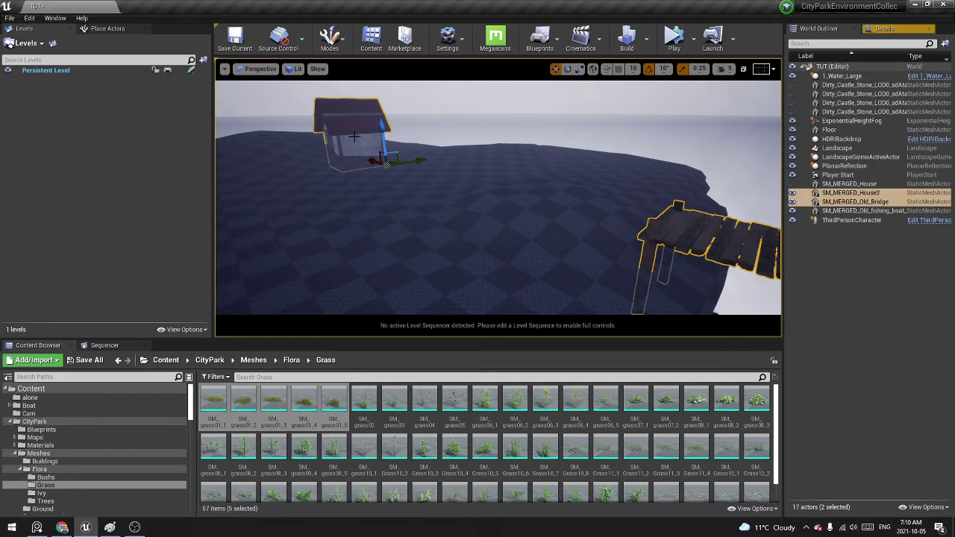
left_click(792, 193)
left_click(554, 198)
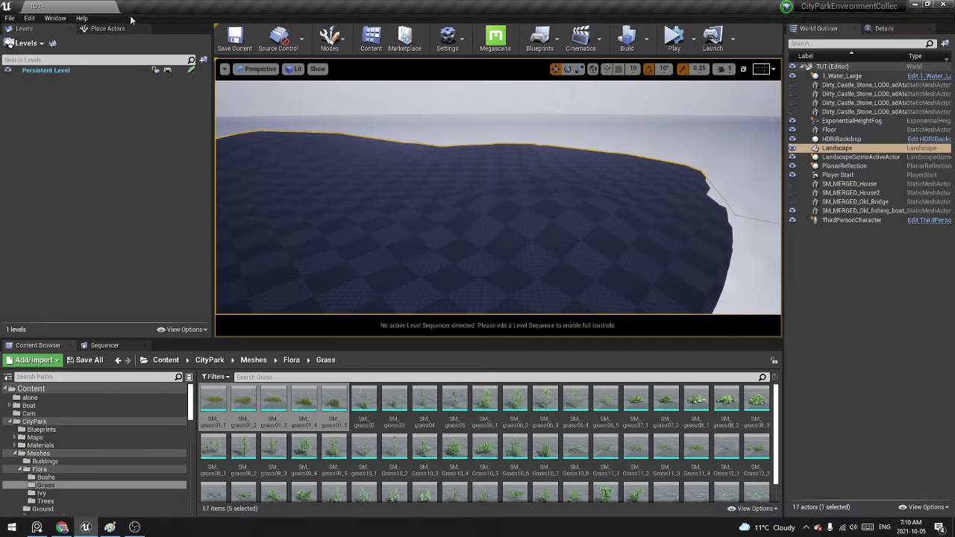
Try painting the grass foliage over the cleared island and undo the strokes.
left_click(329, 41)
left_click(342, 90)
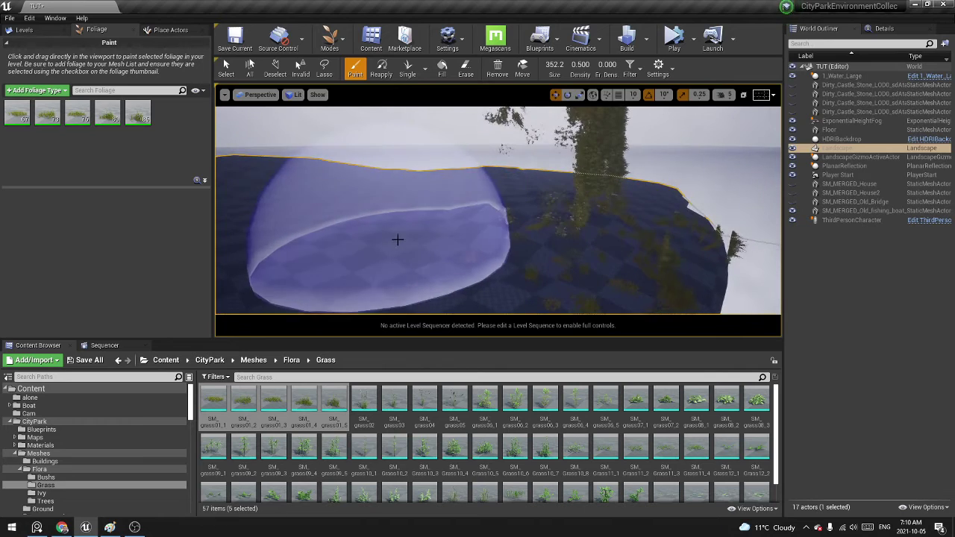
key("ctrl+z")
mouse_move(481, 256)
left_mouse_down()
mouse_move(512, 224)
mouse_move(575, 198)
mouse_move(395, 233)
left_mouse_up()
key("ctrl+z")
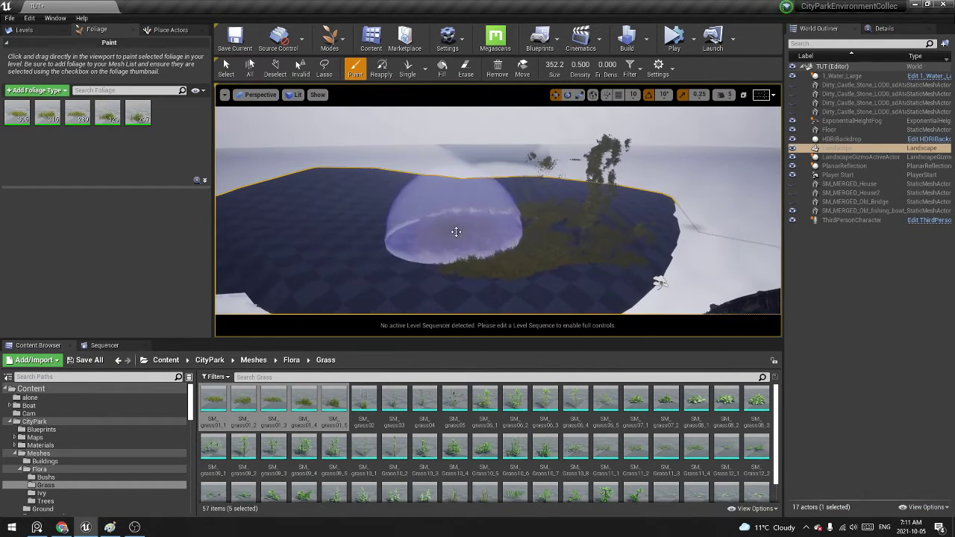
key("ctrl+z")
Switch back to Select mode and unhide the four castle stones, both houses and the old bridge.
left_click(329, 37)
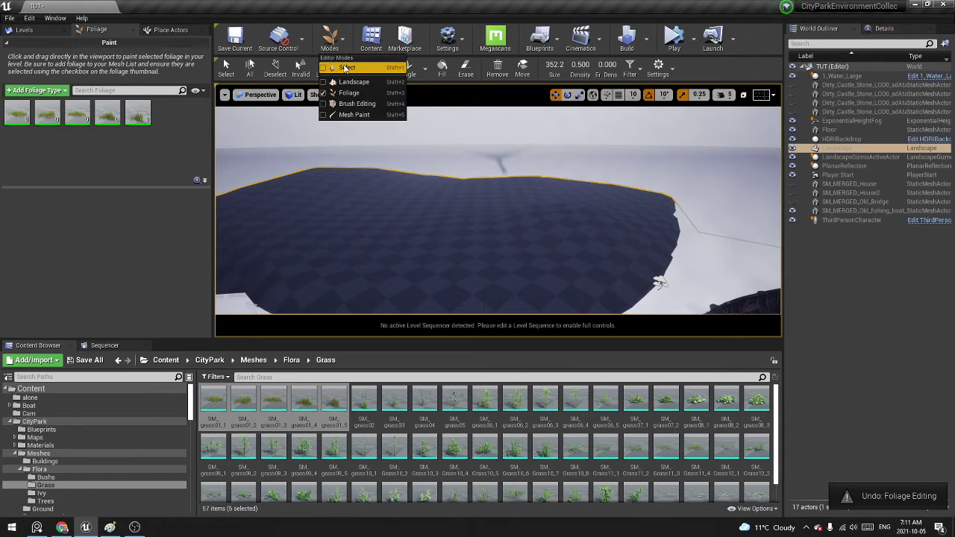
left_click(351, 67)
left_click(844, 112)
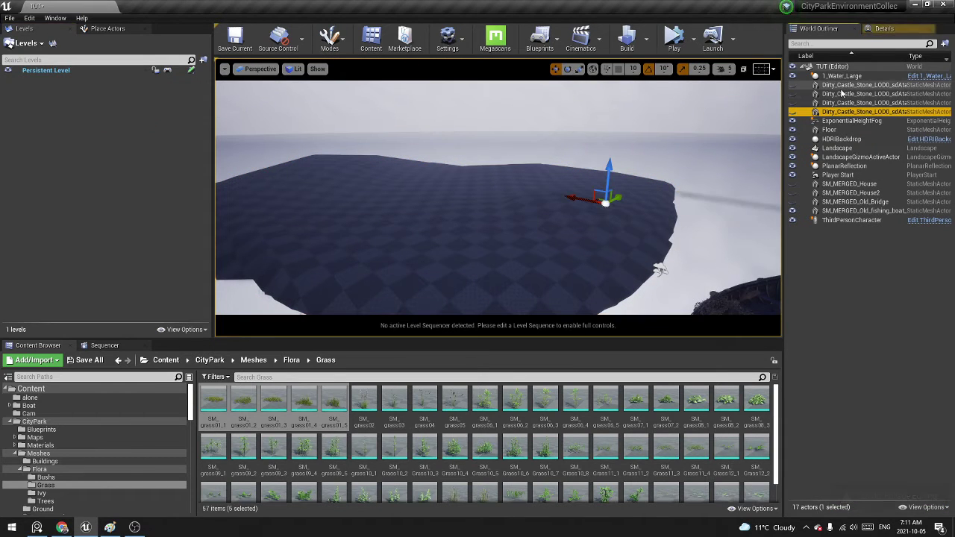
left_click(839, 85, "shift")
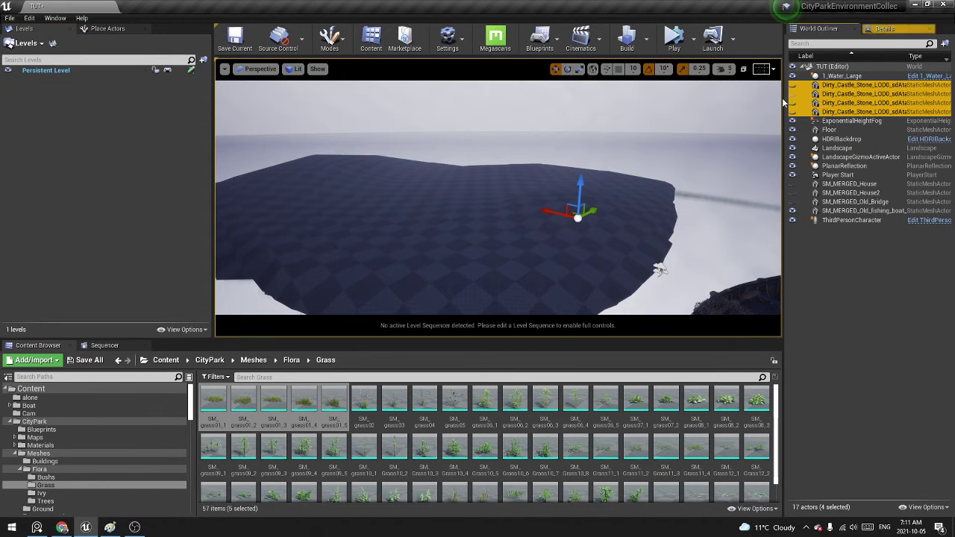
left_click(792, 193)
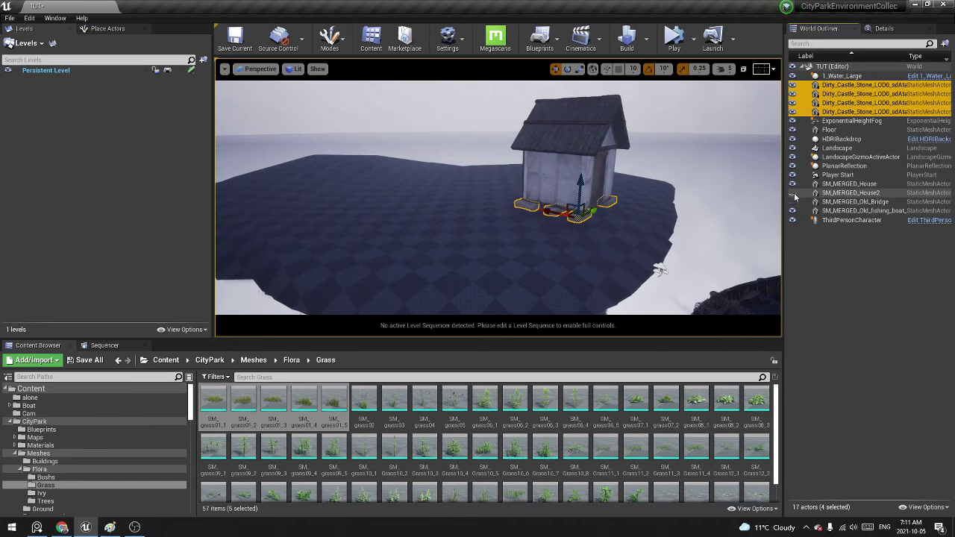
left_click(793, 192)
left_click(792, 201)
Move the four castle stones, both houses, the old bridge and the fishing boat together off the island, out over the water.
left_click(839, 211)
left_click(838, 185, "shift")
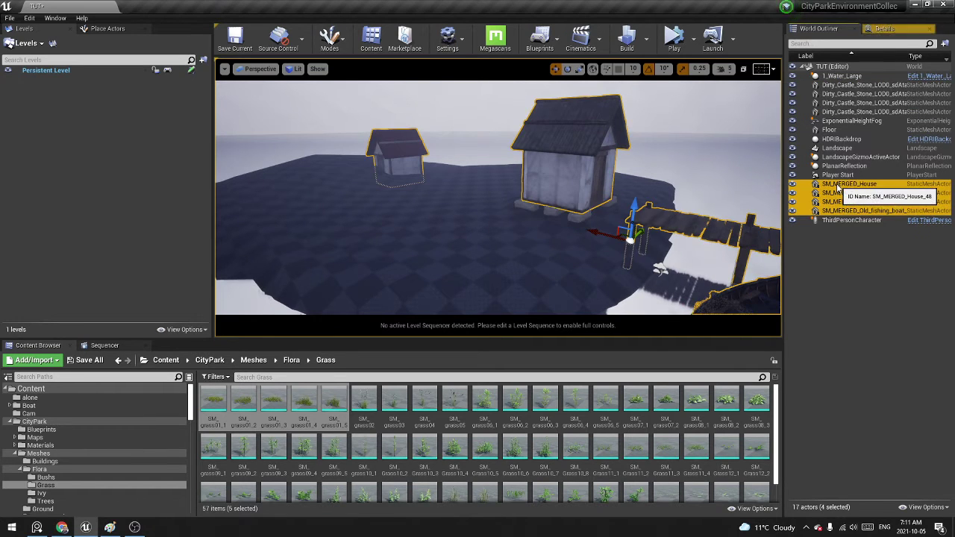
left_click(837, 85, "ctrl")
left_click(837, 94, "ctrl")
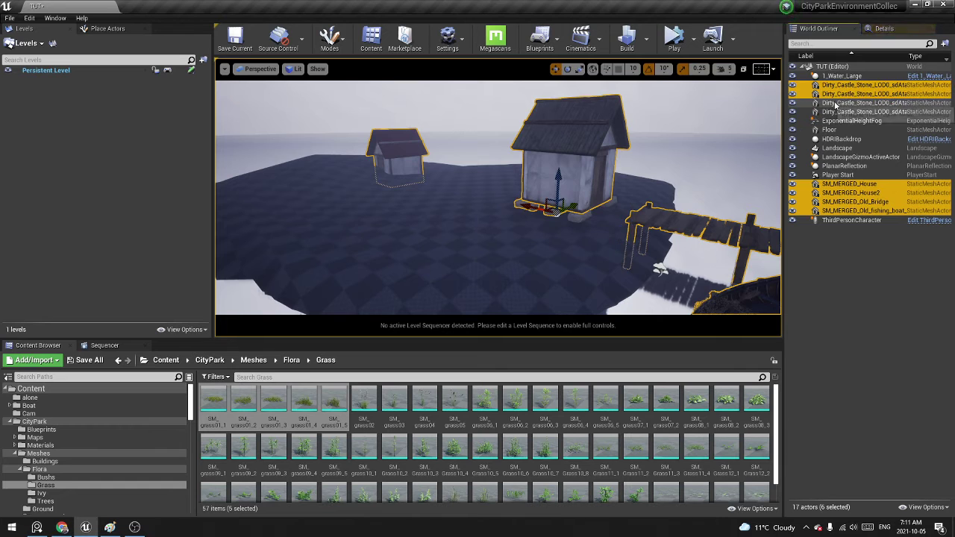
left_click(836, 103, "ctrl")
left_click(834, 112, "ctrl")
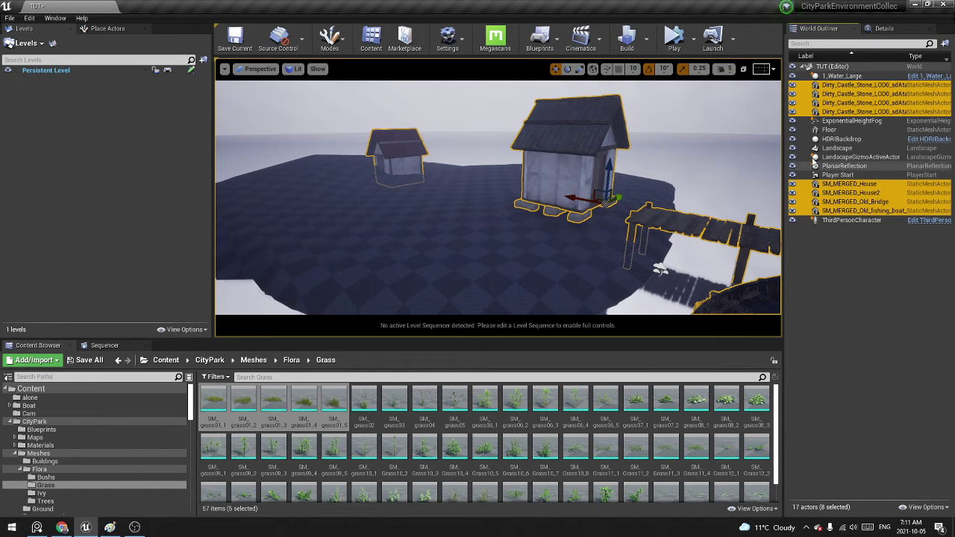
left_click_drag(570, 198, 547, 190)
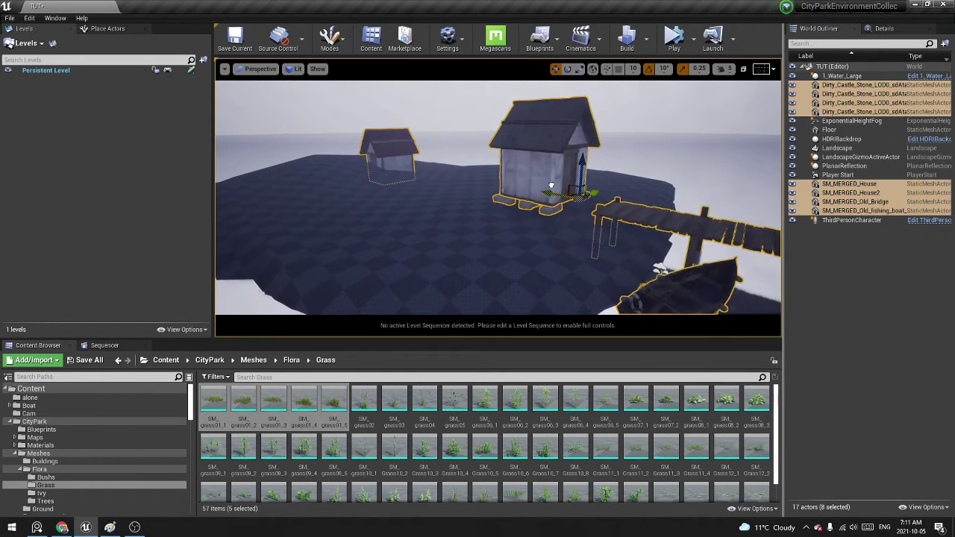
key("ctrl+z")
left_click_drag(614, 199, 699, 156)
Switch to Foliage mode and paint the five grass types over the near side of the island with the 352.2 brush.
left_click(575, 205)
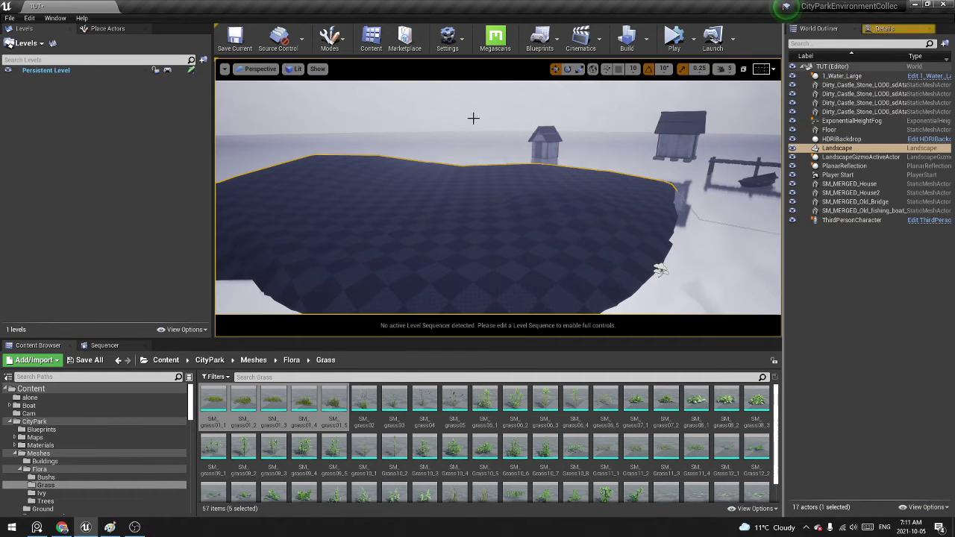
left_click(331, 37)
left_click(347, 92)
right_click_drag(604, 215, 507, 224)
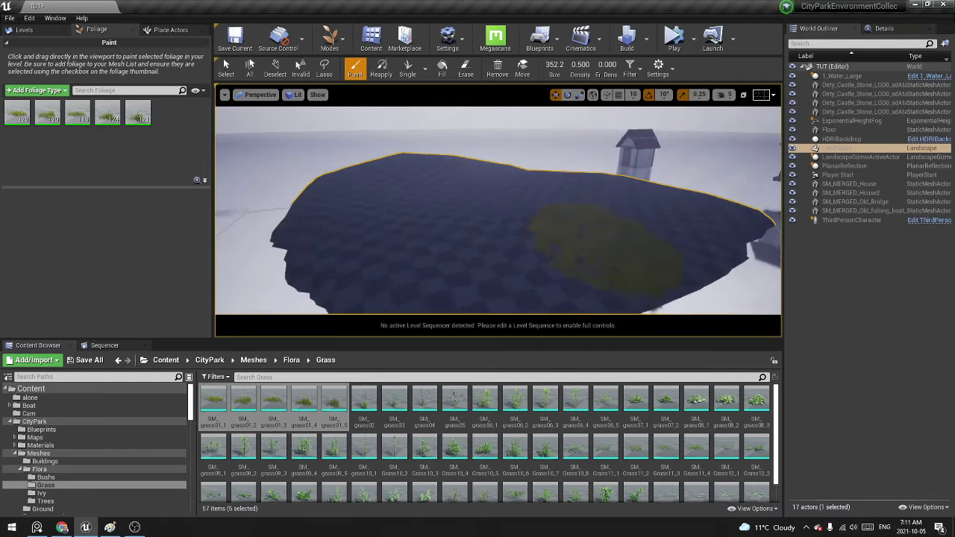
mouse_move(507, 224)
left_mouse_down()
mouse_move(605, 246)
mouse_move(643, 196)
mouse_move(669, 219)
mouse_move(557, 282)
left_mouse_up()
mouse_move(555, 194)
right_mouse_down()
mouse_move(515, 197)
mouse_move(522, 217)
right_mouse_up()
left_click_drag(586, 190, 467, 227)
right_click_drag(462, 226, 464, 175)
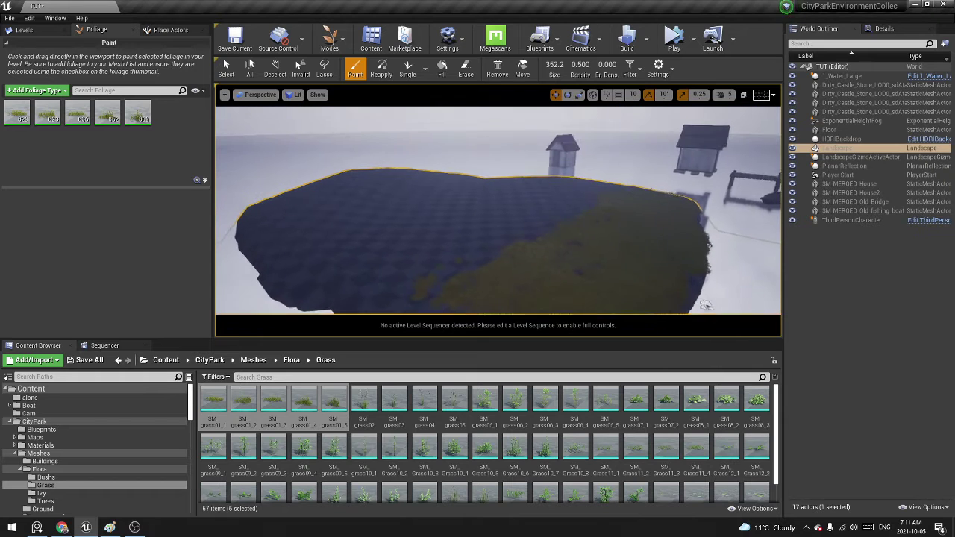
Try extending the grass foliage across the rest of the island and undo the strokes.
right_click_drag(561, 216, 563, 209)
left_click_drag(561, 214, 605, 212)
mouse_move(511, 194)
left_mouse_down()
mouse_move(495, 251)
mouse_move(331, 271)
left_mouse_up()
right_click_drag(330, 271, 302, 268)
right_click_drag(495, 196, 509, 228)
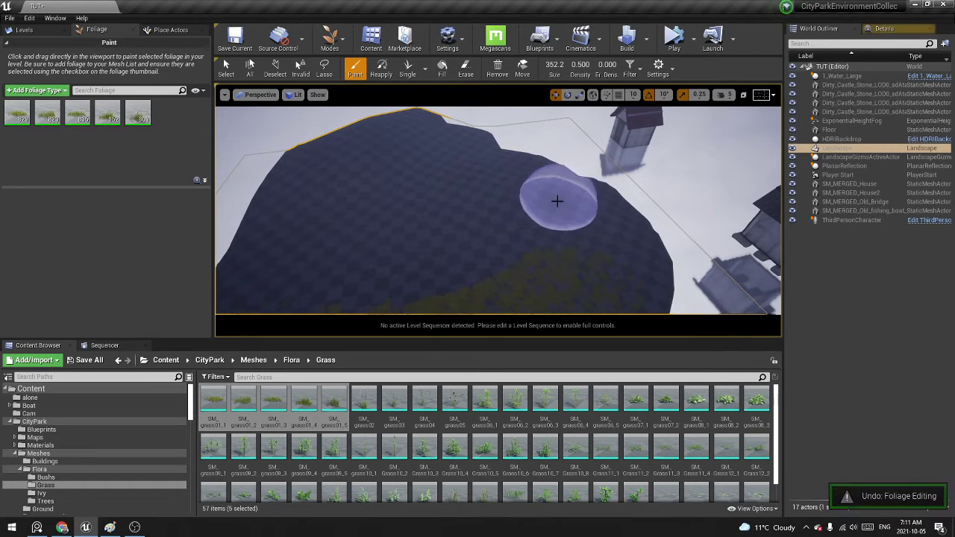
Enlarge the foliage brush to 546.4 and paint grass over the remaining bare areas of the island.
mouse_move(520, 226)
left_mouse_down()
mouse_move(362, 298)
mouse_move(505, 258)
mouse_move(455, 216)
left_mouse_up()
right_click_drag(407, 207, 388, 216)
key("bracketright")
key("bracketright")
key("bracketright")
key("bracketright")
key("bracketright")
key("bracketright")
key("bracketright")
key("bracketright")
key("bracketright")
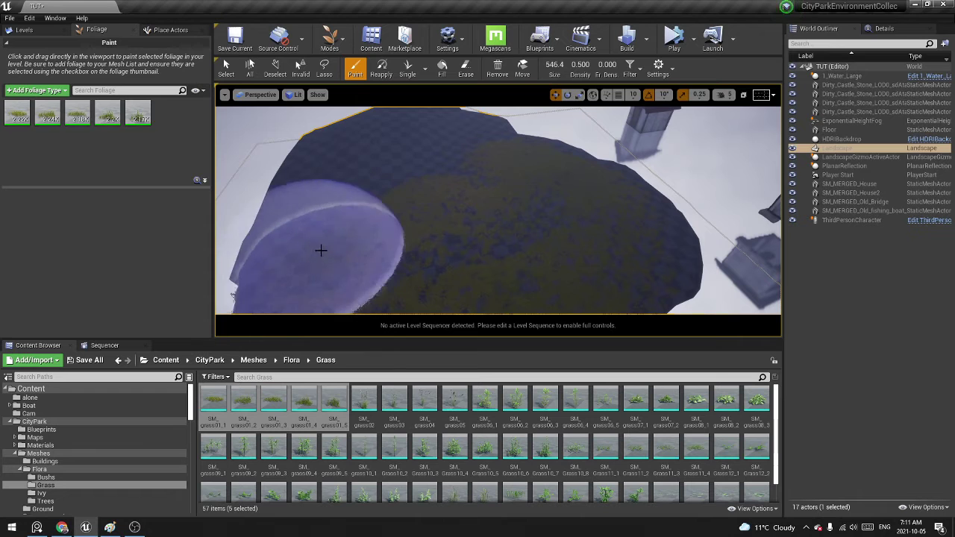
left_click_drag(322, 249, 401, 135)
mouse_move(390, 203)
right_mouse_down()
mouse_move(369, 202)
mouse_move(359, 215)
right_mouse_up()
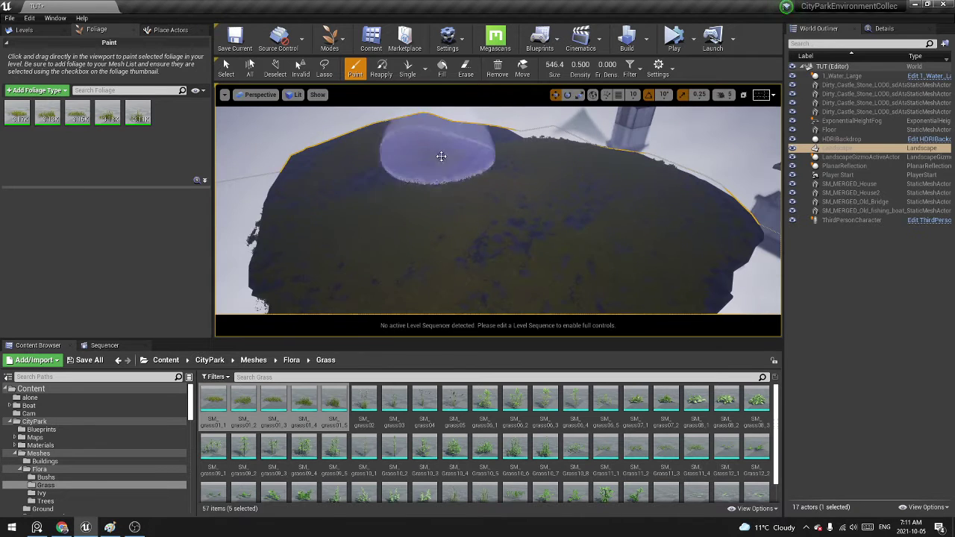
mouse_move(441, 156)
left_mouse_down()
mouse_move(484, 165)
mouse_move(358, 166)
left_mouse_up()
right_click_drag(448, 222, 488, 214)
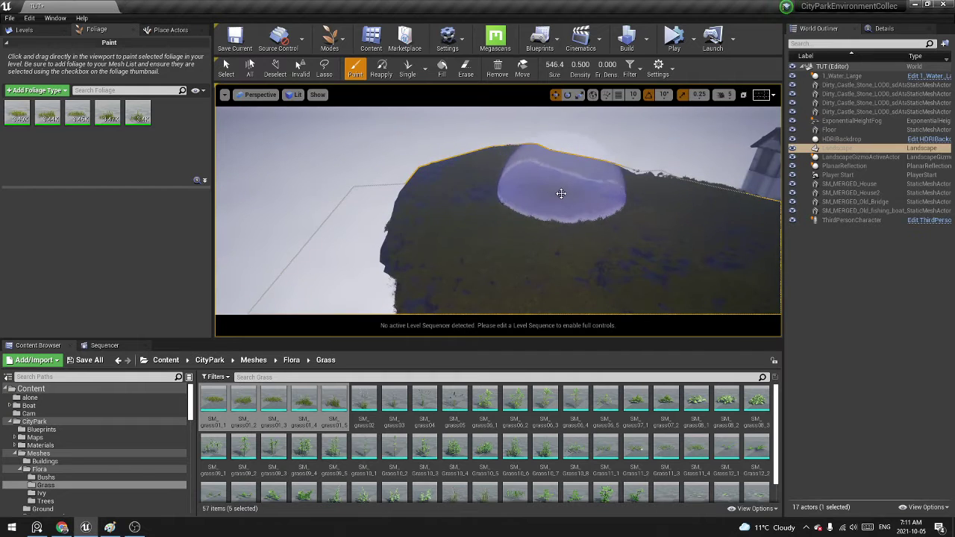
Reduce the foliage brush size to 129.9 and paint more grass over the thin patches and edges of the island.
right_click_drag(571, 184, 572, 233)
mouse_move(565, 156)
right_mouse_down()
mouse_move(568, 169)
mouse_move(581, 161)
right_mouse_up()
key("bracketleft")
key("bracketleft")
key("bracketleft")
key("bracketleft")
key("bracketleft")
key("bracketleft")
key("bracketleft")
key("bracketleft")
key("bracketleft")
key("bracketleft")
key("bracketleft")
key("bracketleft")
key("bracketleft")
key("bracketleft")
key("bracketleft")
key("bracketleft")
key("bracketleft")
key("bracketleft")
key("bracketleft")
key("bracketleft")
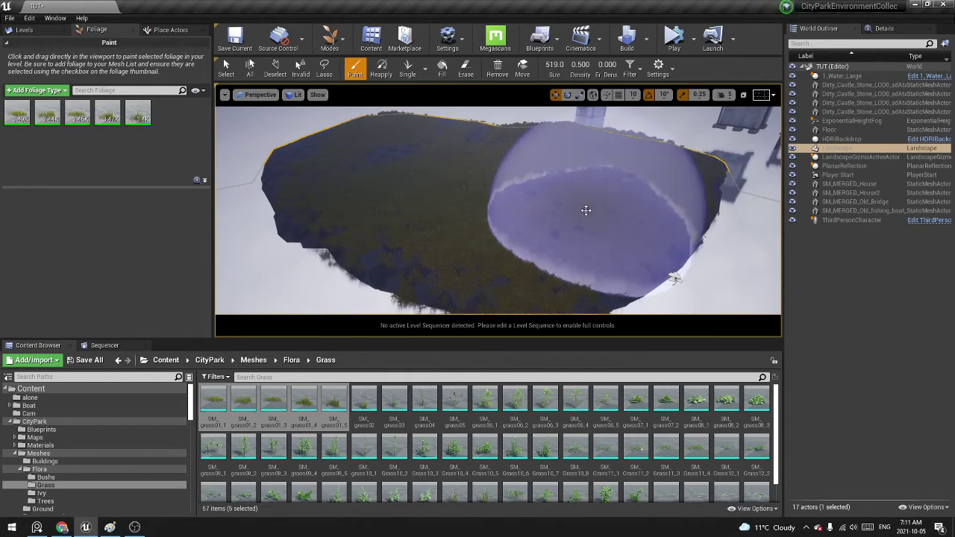
left_click_drag(666, 241, 616, 261)
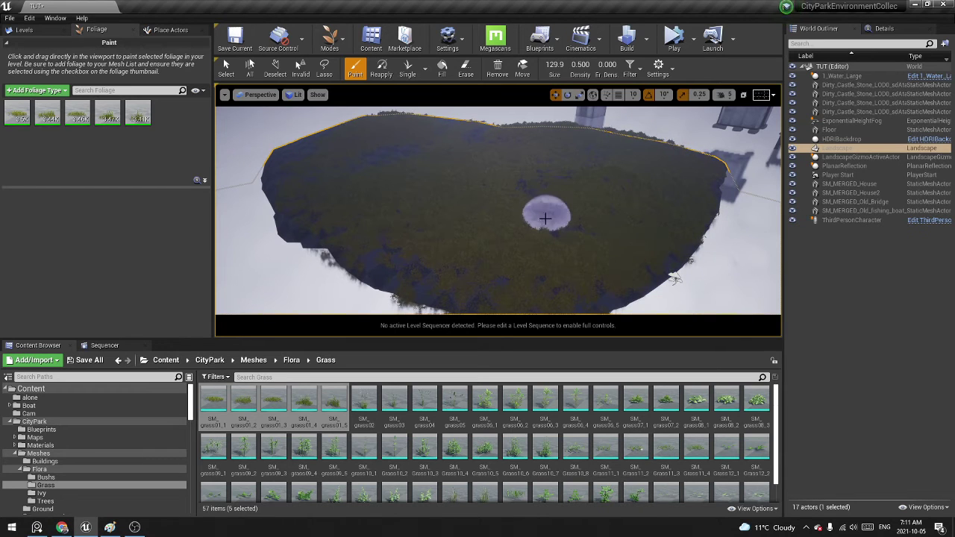
mouse_move(547, 216)
left_mouse_down()
mouse_move(341, 262)
mouse_move(455, 262)
mouse_move(378, 181)
left_mouse_up()
mouse_move(501, 171)
left_mouse_down("alt")
mouse_move(501, 119)
mouse_move(502, 186)
left_mouse_up("alt")
Return to Select mode and open the details of the Landscape actor.
left_click(329, 38)
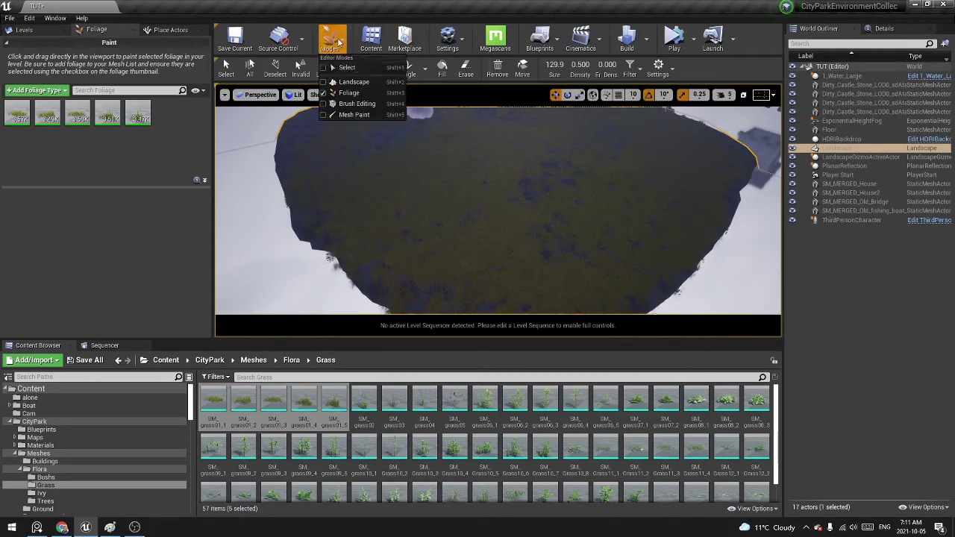
left_click(345, 66)
left_click(375, 278)
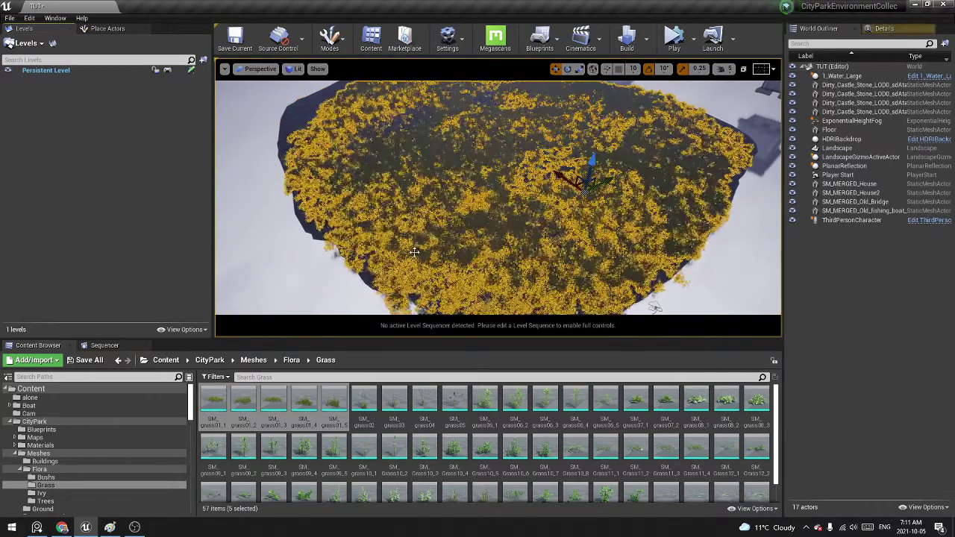
left_click(841, 149)
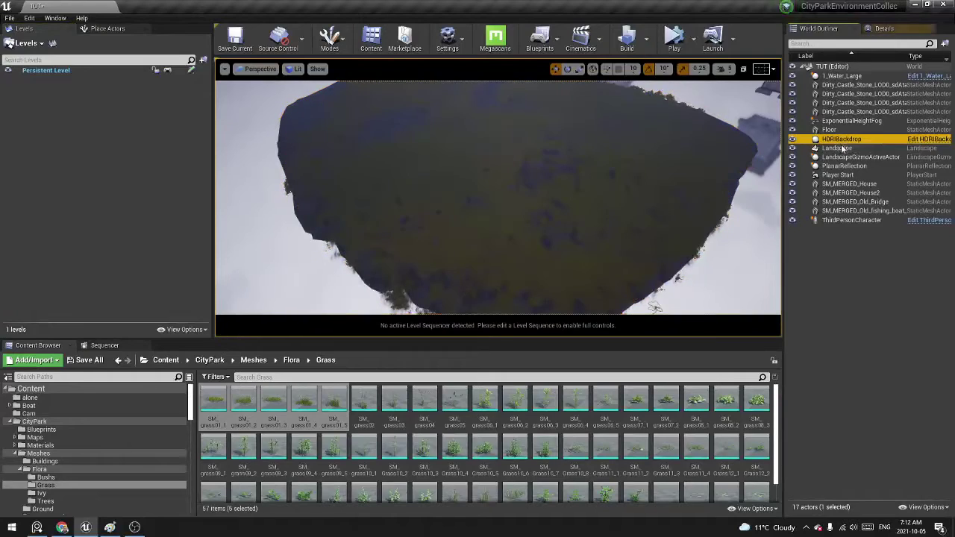
left_click(858, 158)
left_click(886, 30)
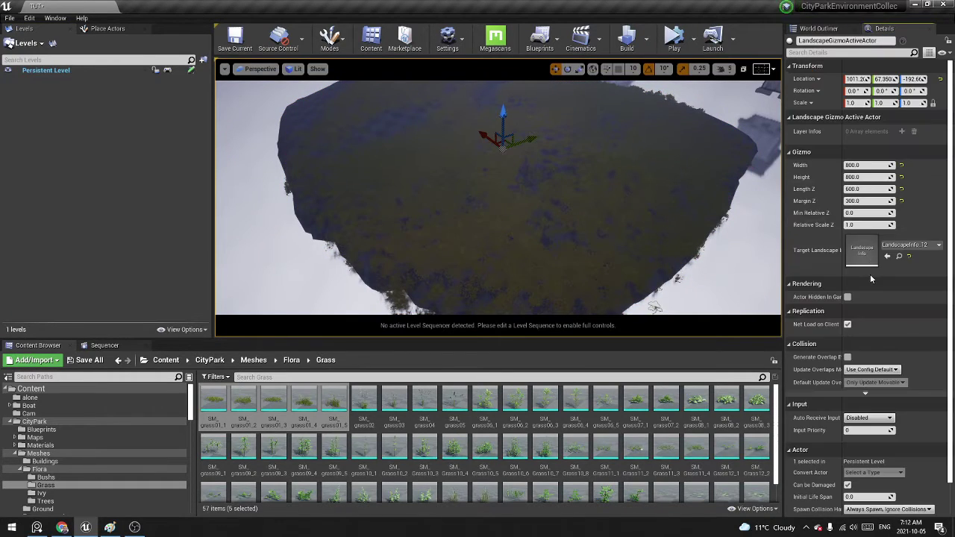
left_click(819, 28)
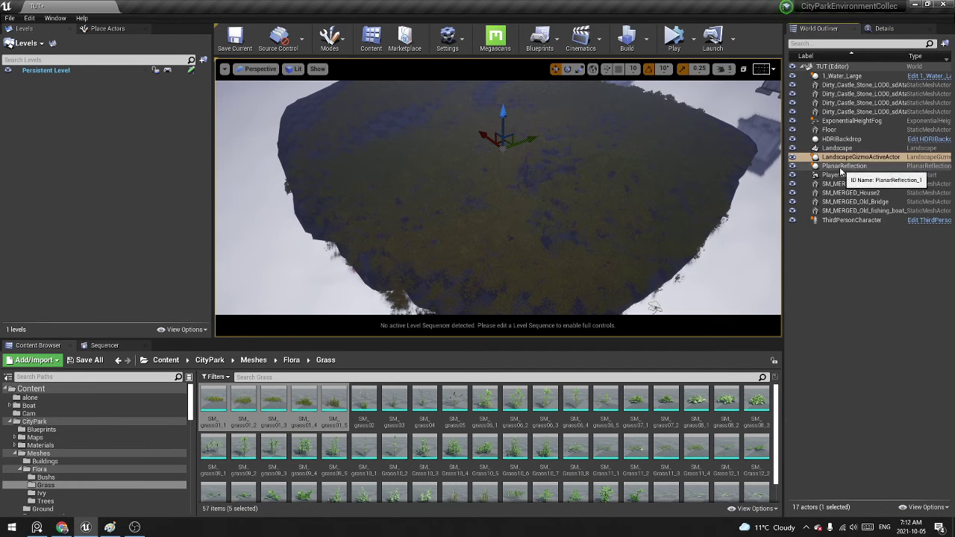
left_click(880, 28)
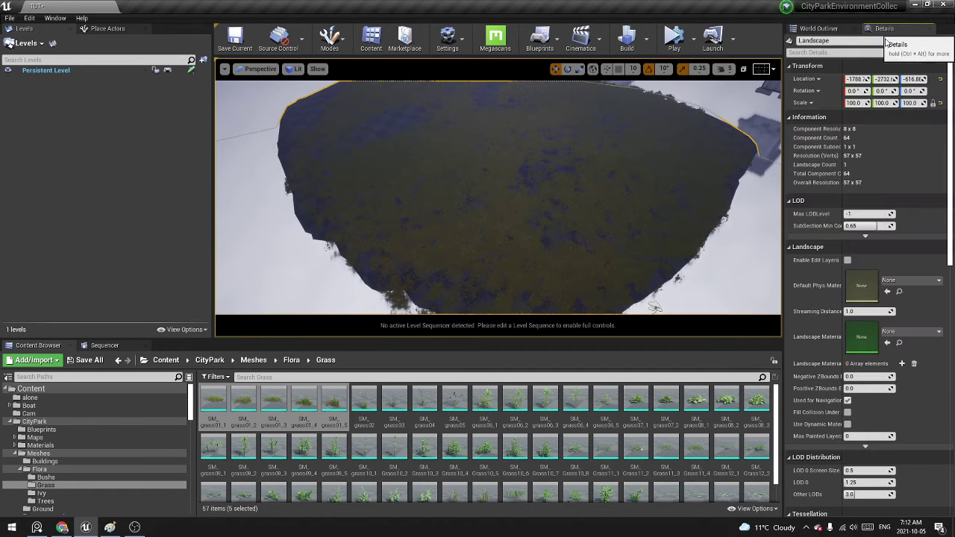
Assign MI_Landscape from the CityPark/Materials/Ground folder as the landscape's material.
left_click(15, 454)
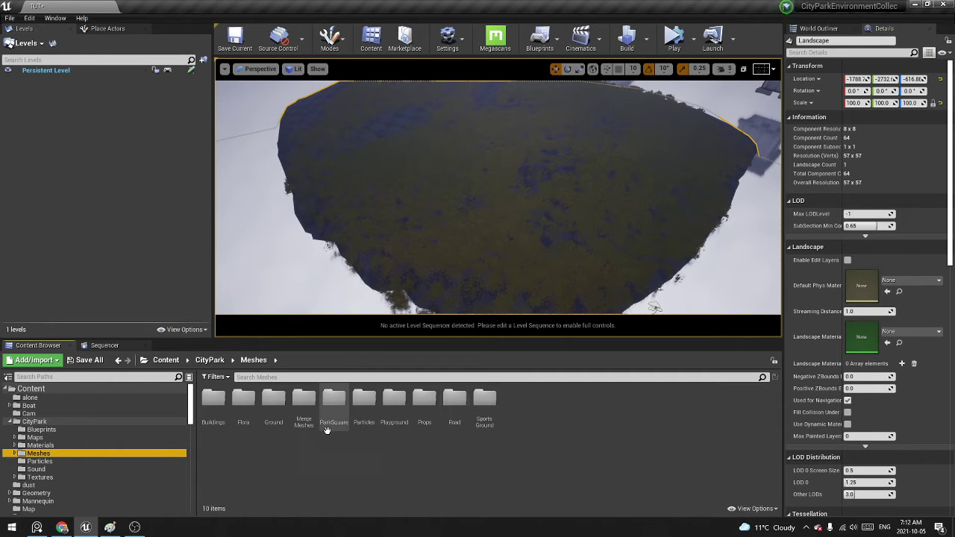
double_click(273, 399)
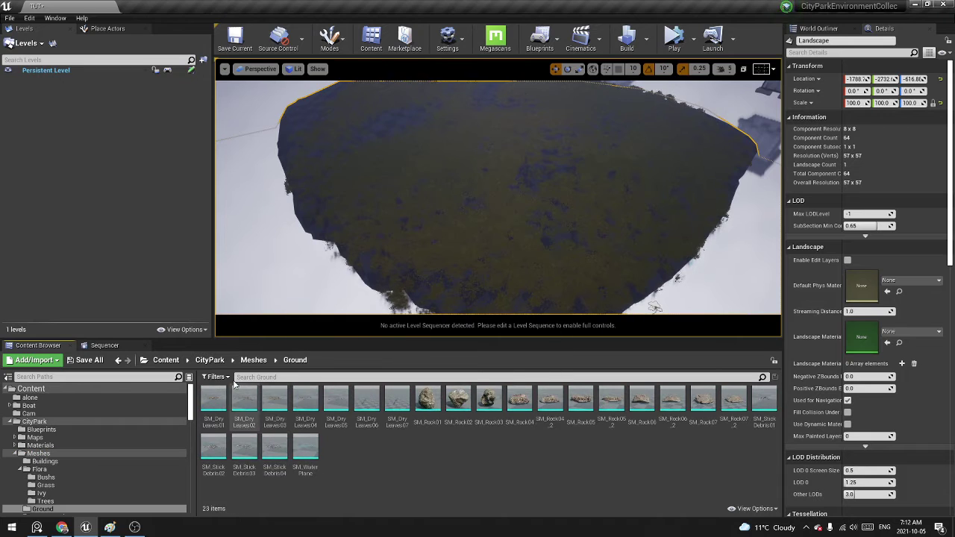
left_click(252, 361)
left_click(210, 361)
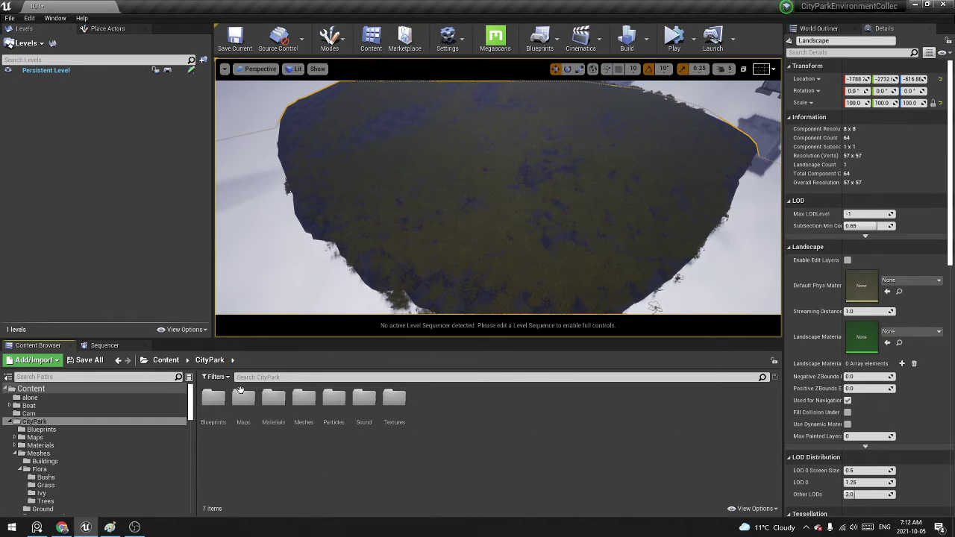
double_click(273, 412)
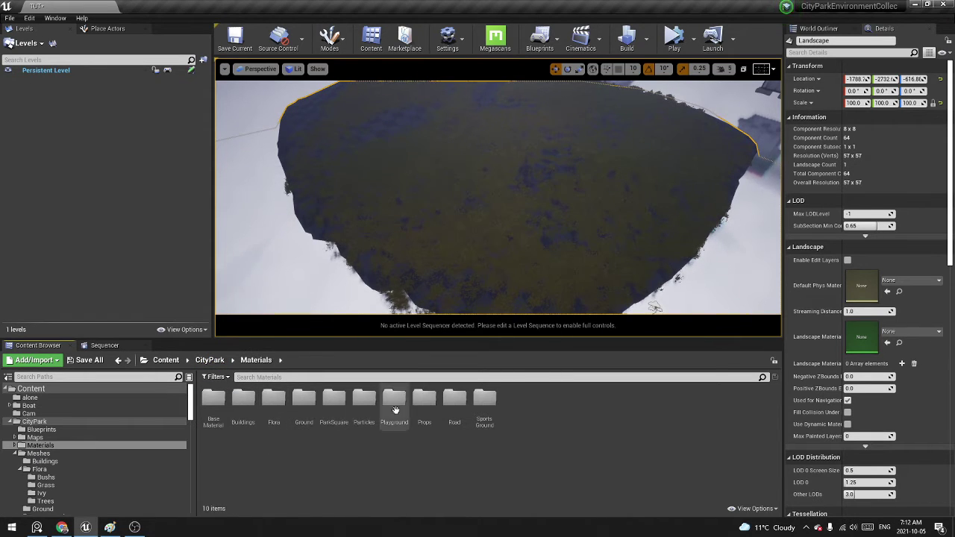
double_click(304, 401)
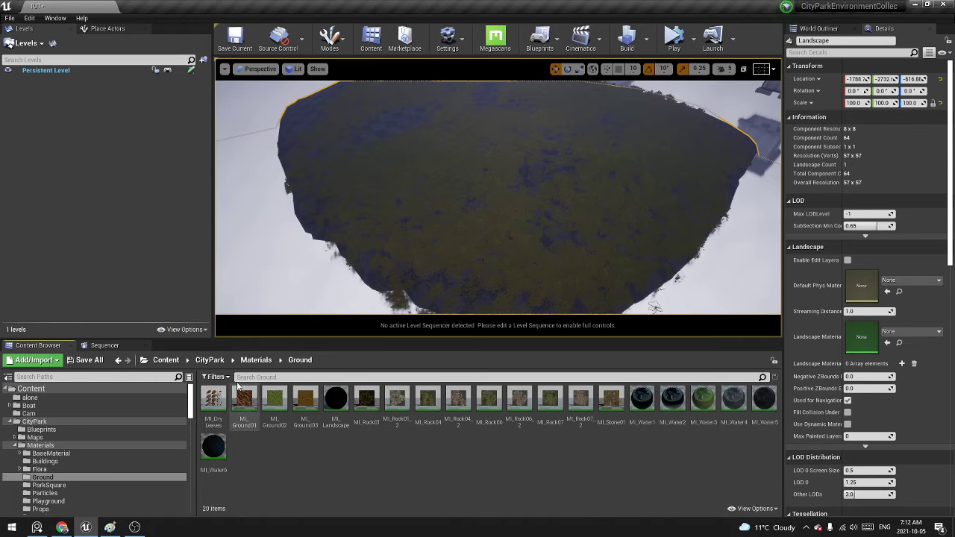
left_click_drag(338, 403, 856, 349)
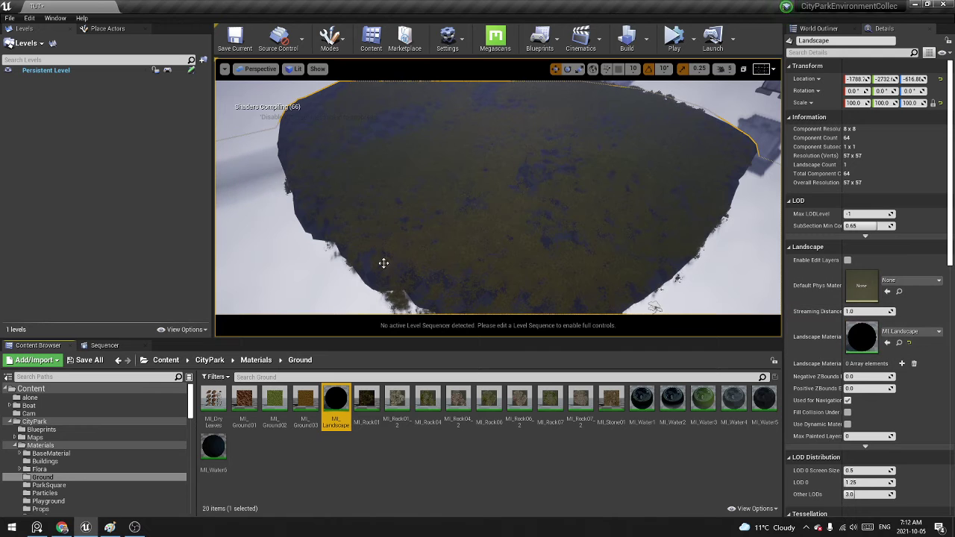
scroll(492, 230, "down", 5)
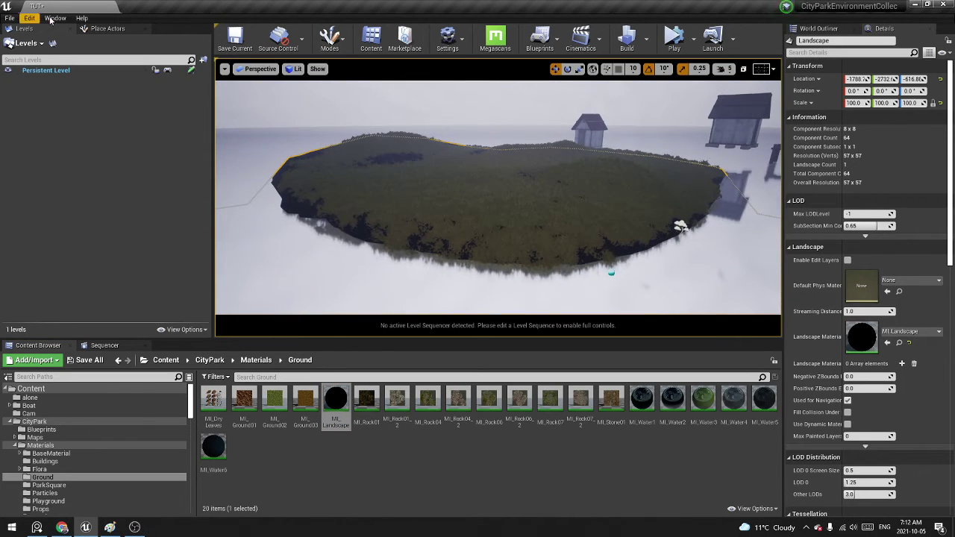
Switch to Landscape mode and activate the Paint tool to show the material's target layers.
left_click(109, 30)
left_click_drag(613, 227, 598, 246, "alt")
left_click(329, 37)
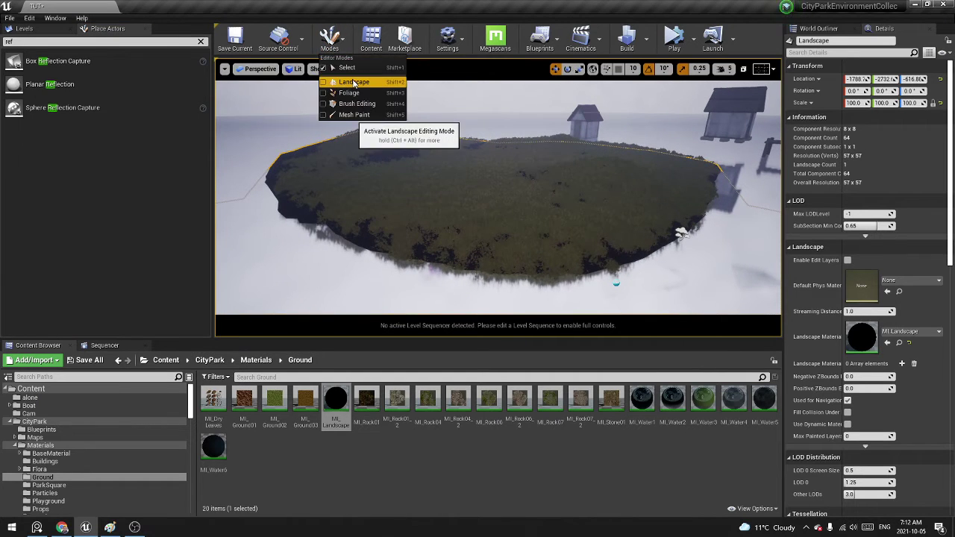
left_click(353, 82)
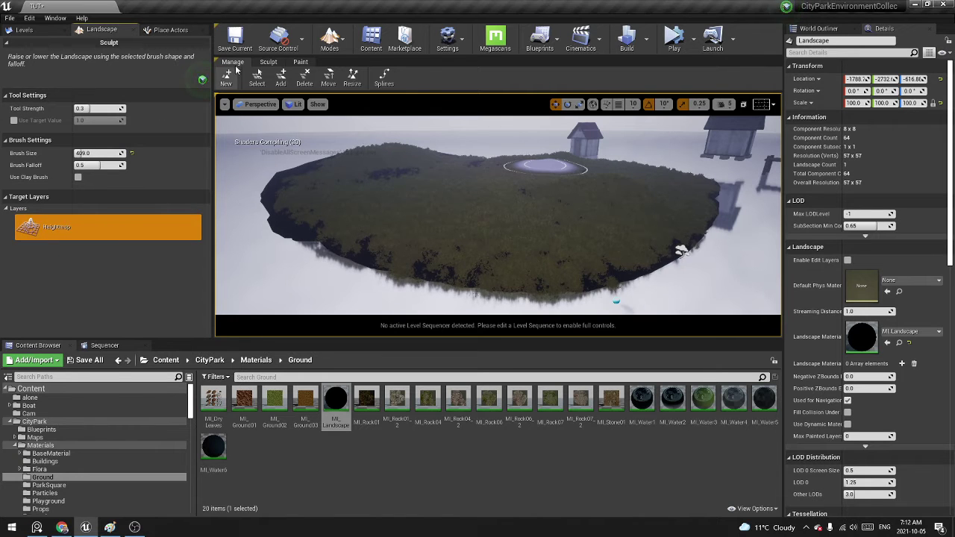
left_click(300, 62)
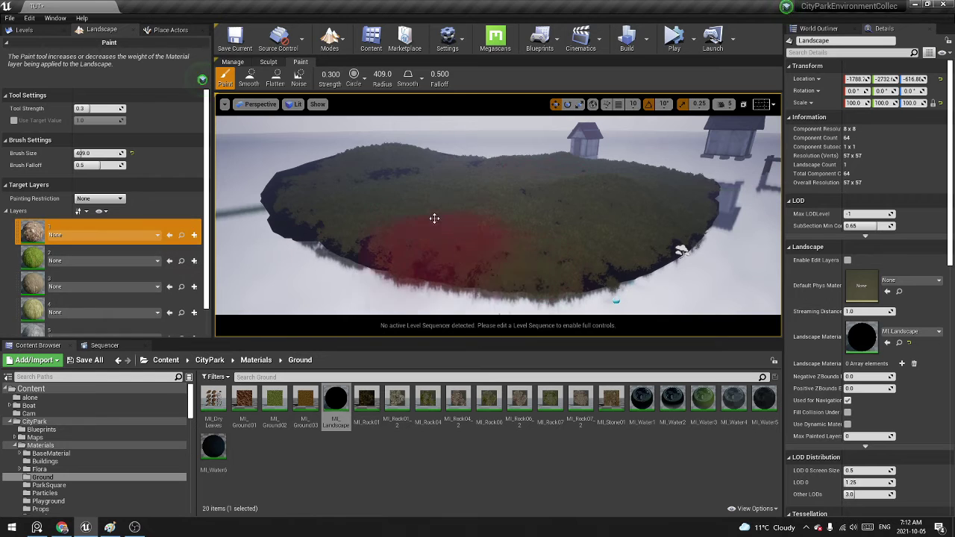
Create a weight-blended layer info for landscape layer 2, named 2_LayerInfo, in the TUT_sharedassets folder.
right_click_drag(435, 217, 429, 254)
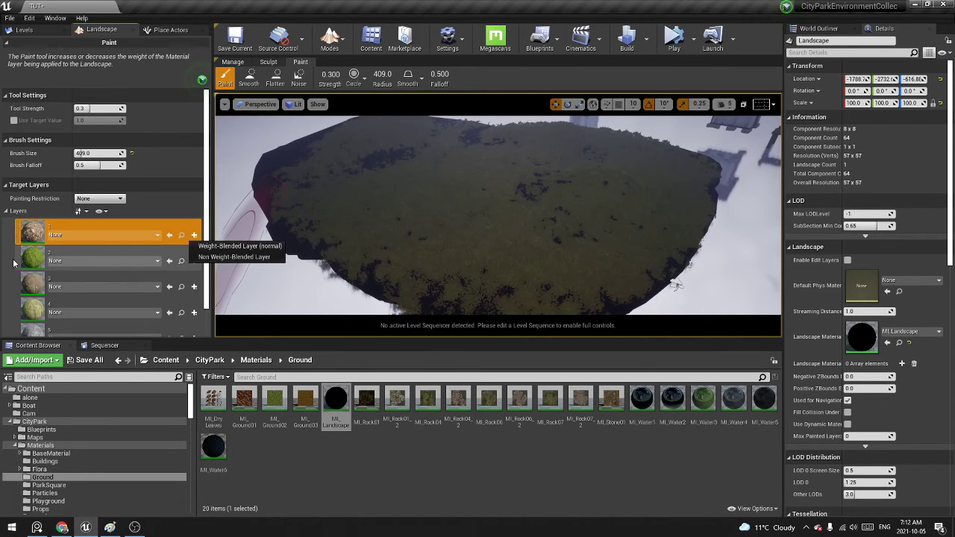
left_click(185, 262)
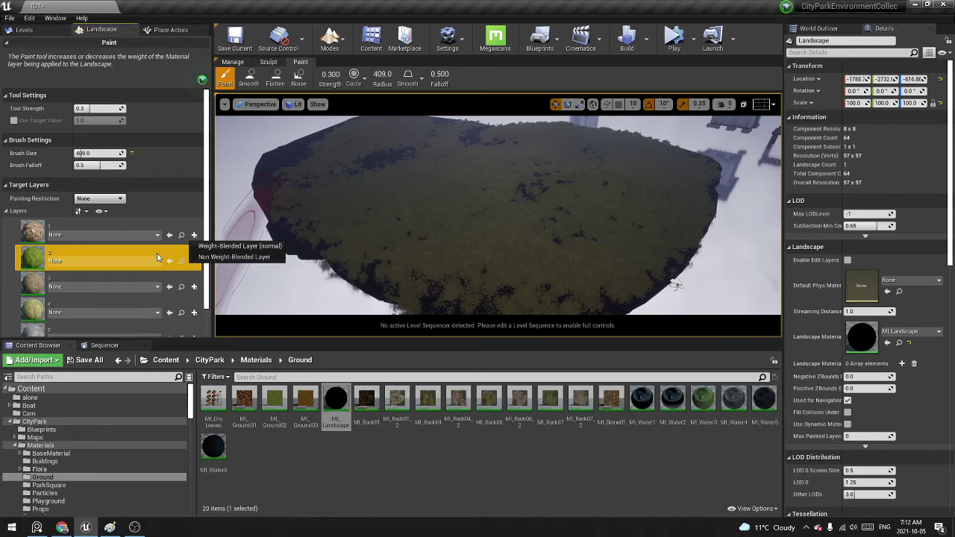
left_click(178, 278)
left_click(195, 265)
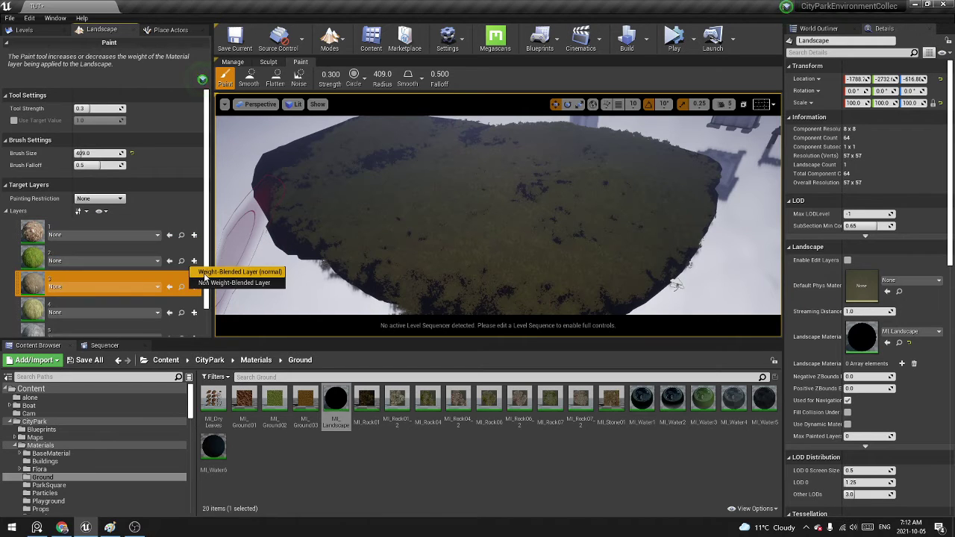
left_click(212, 272)
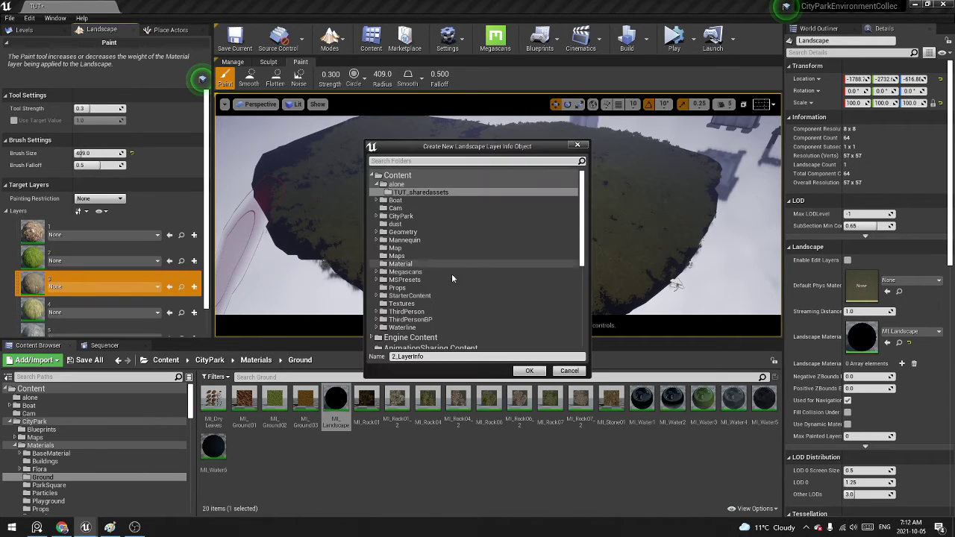
left_click(529, 372)
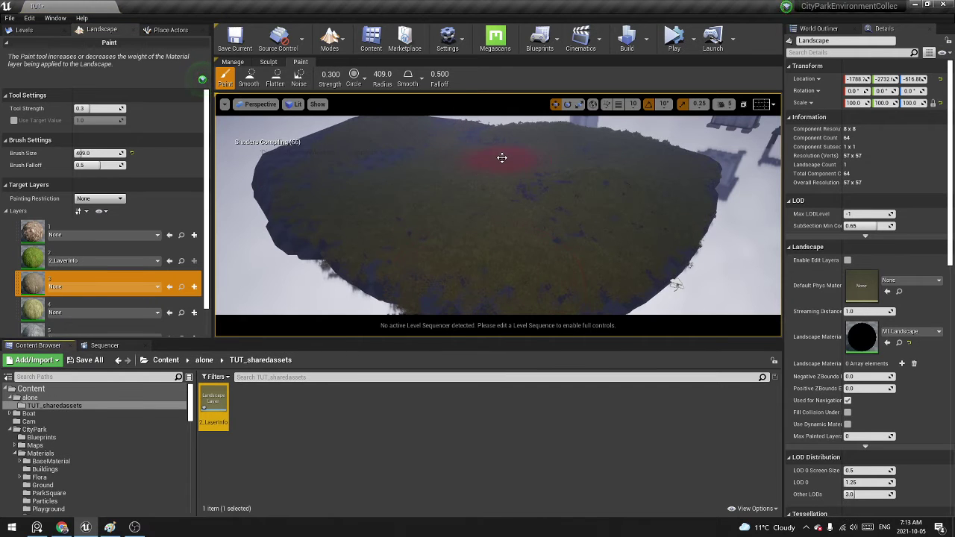
right_click_drag(480, 217, 504, 157)
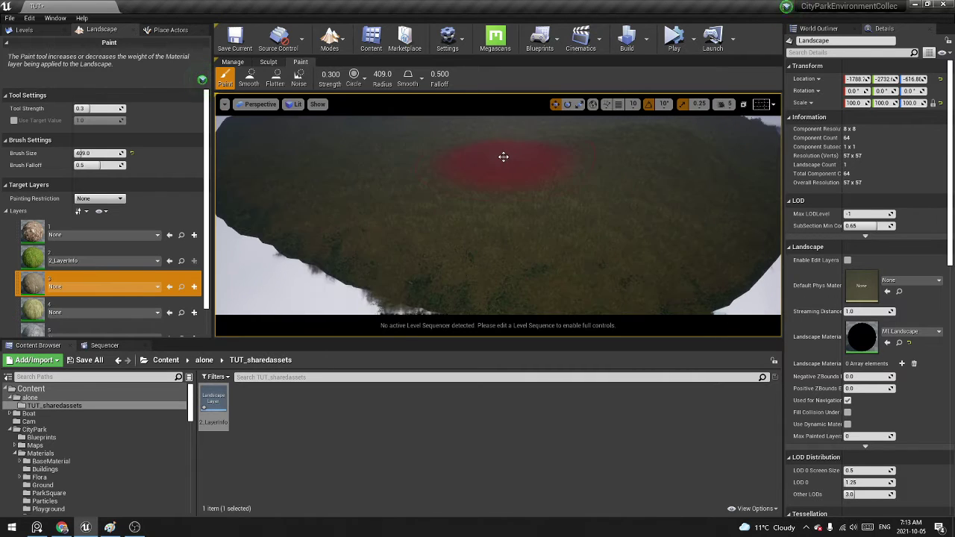
Return to Select mode and list the level's actors in the World Outliner.
left_click(330, 37)
left_click(351, 66)
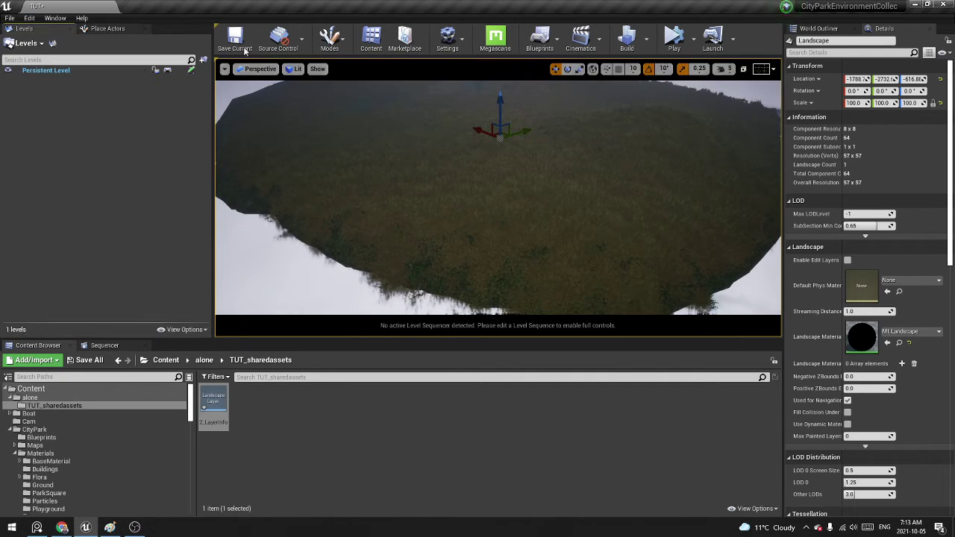
left_click(256, 69)
left_click(477, 200)
right_click_drag(461, 190, 497, 198)
left_click(818, 29)
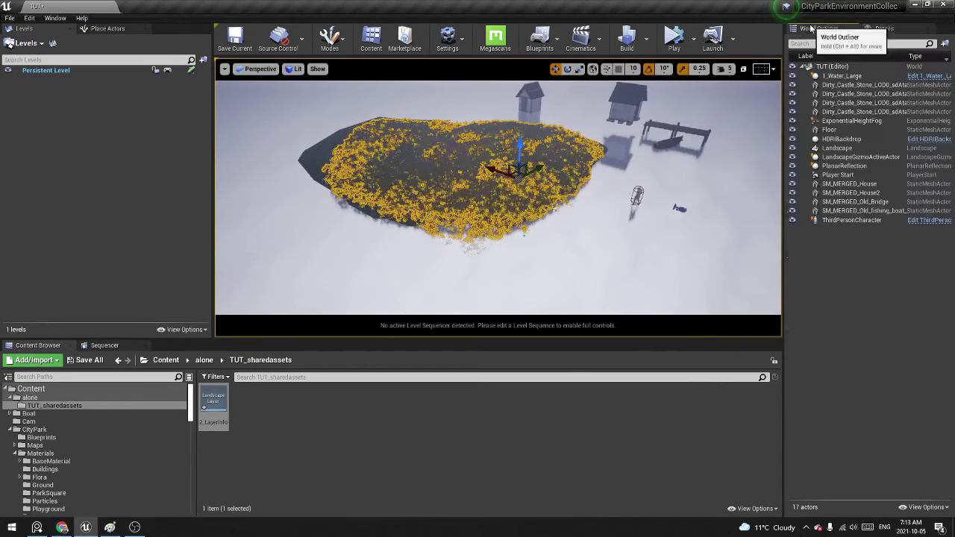
left_click(614, 176)
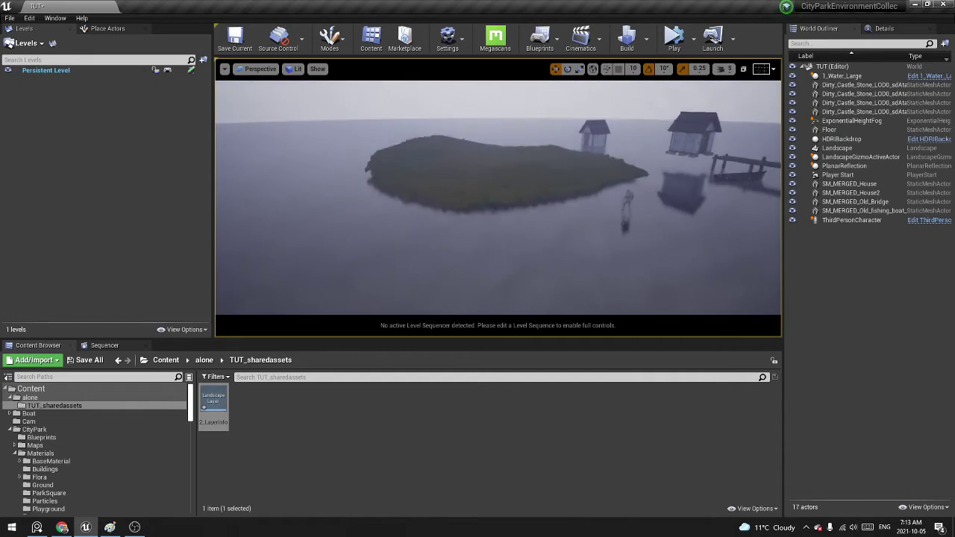
left_click(682, 112)
Select the four Dirty_Castle_Stone meshes, both houses, the bridge and the fishing boat, and move them together to the island's shore.
left_click(858, 84)
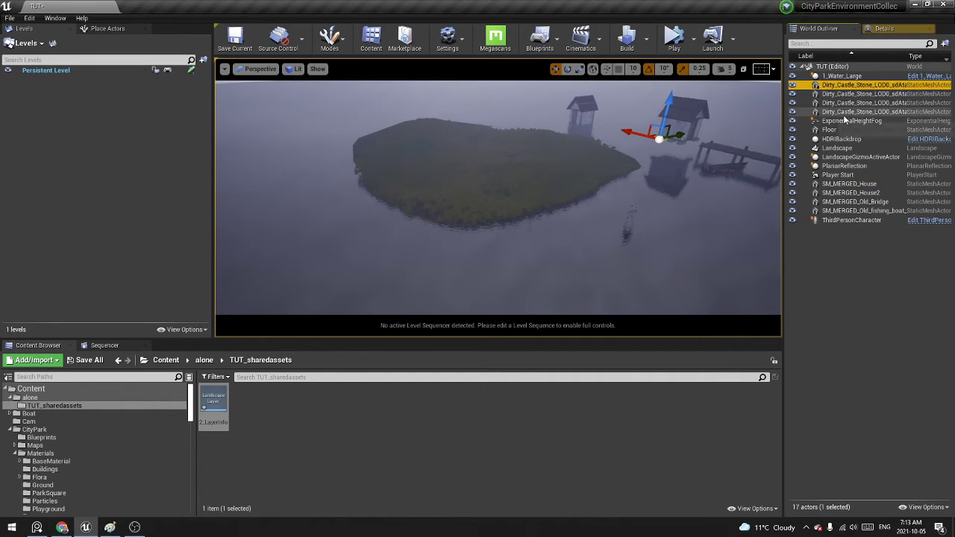
left_click(858, 111, "shift")
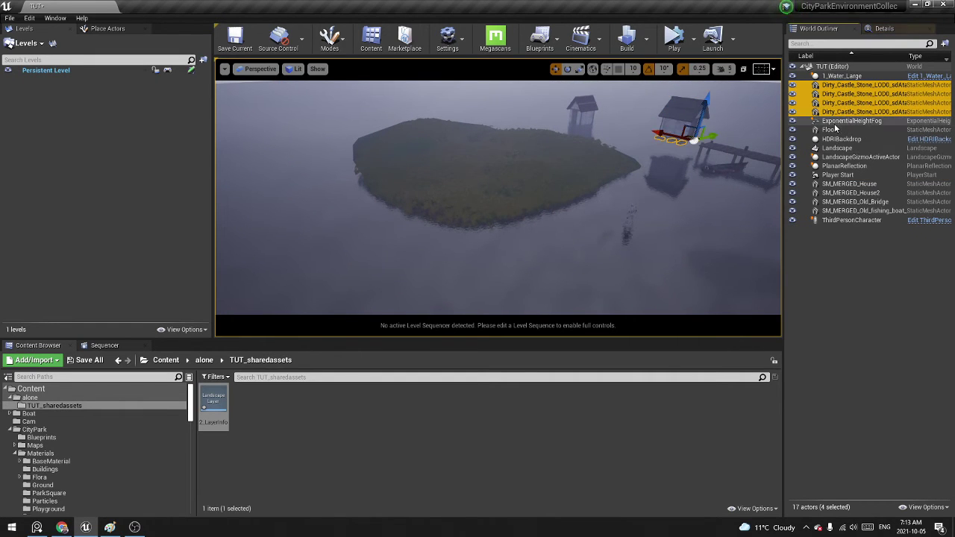
left_click(849, 184, "ctrl")
left_click(849, 192, "ctrl")
left_click(847, 203, "ctrl")
left_click(849, 212, "ctrl")
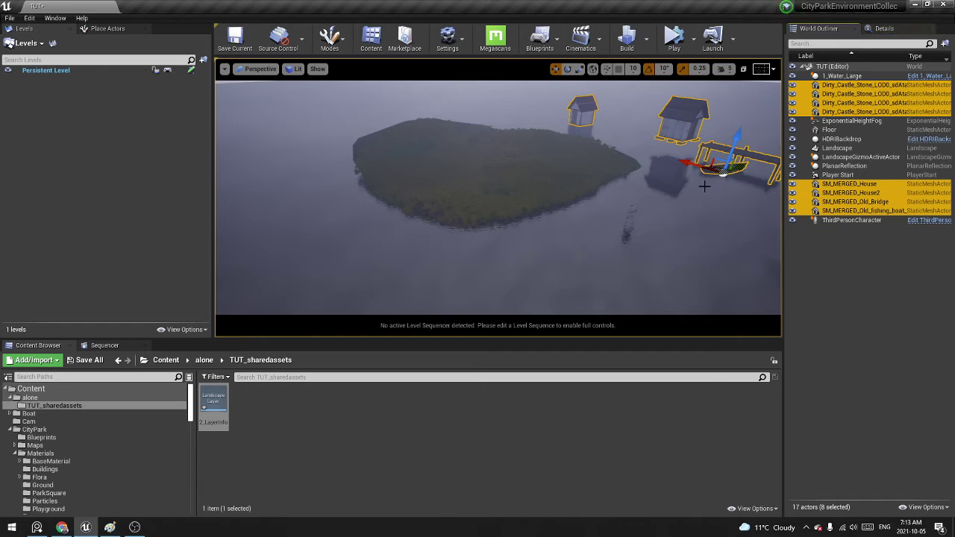
right_click_drag(706, 186, 738, 179)
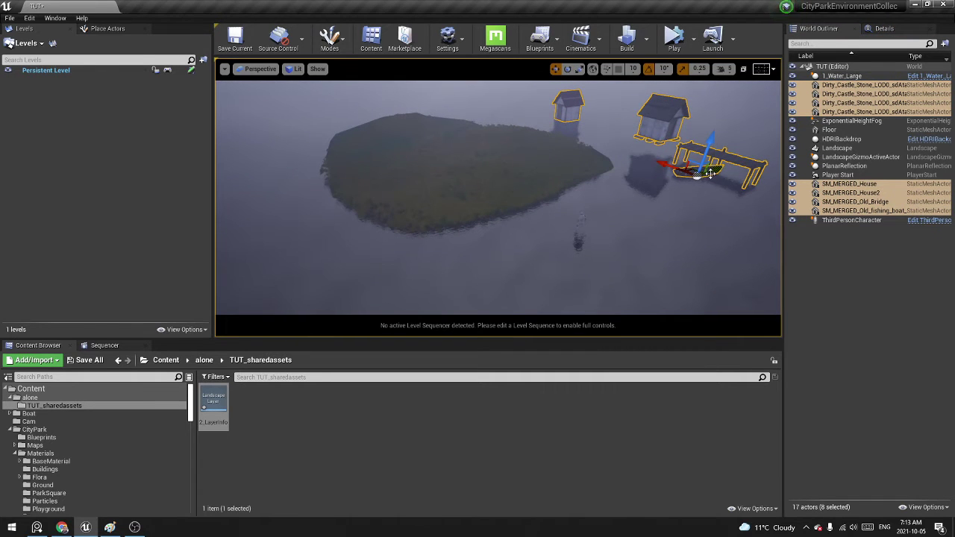
left_click_drag(710, 173, 552, 221)
scroll(549, 214, "up", 4)
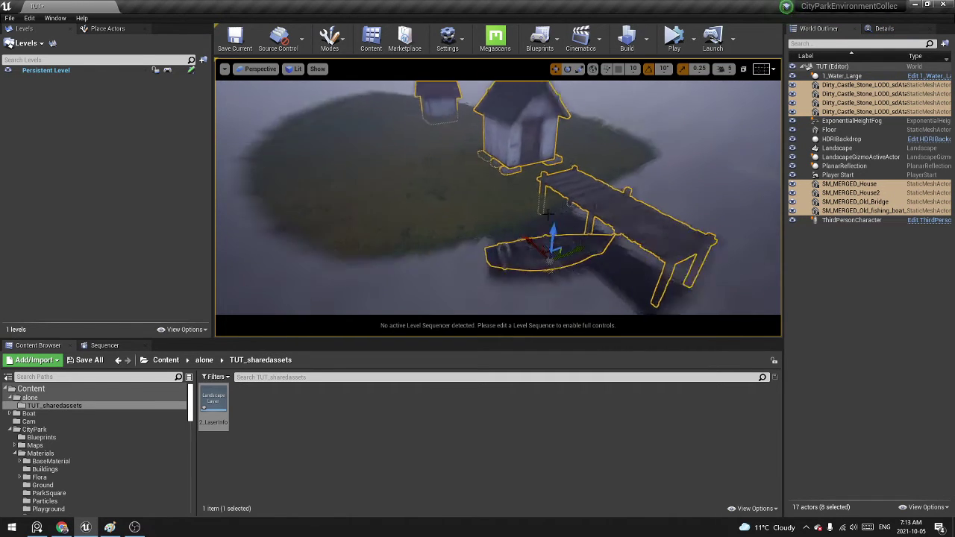
scroll(549, 214, "up", 2)
left_click_drag(596, 274, 535, 288)
scroll(531, 277, "down", 5)
left_click_drag(524, 244, 594, 202, "alt")
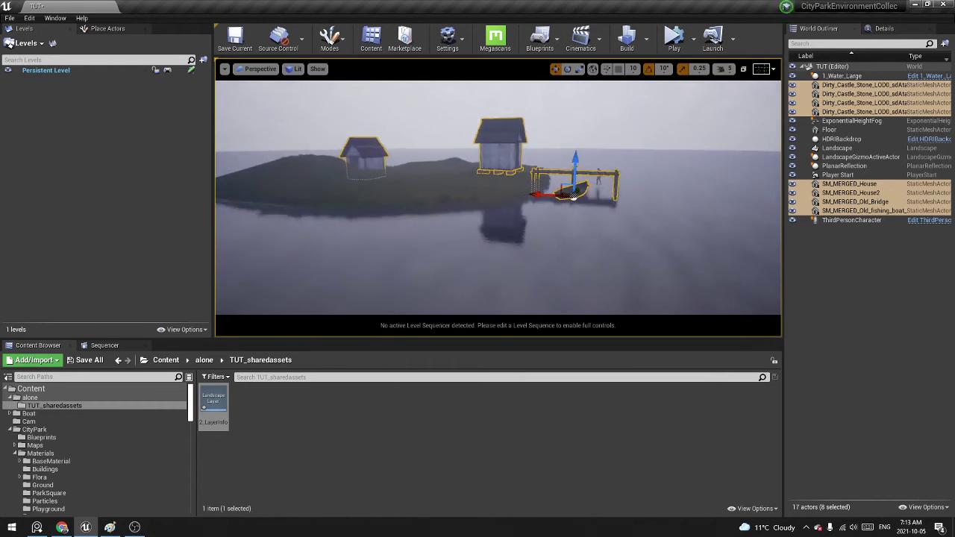
mouse_move(461, 173)
left_mouse_down("alt")
mouse_move(470, 205)
mouse_move(468, 141)
mouse_move(457, 150)
mouse_move(461, 177)
left_mouse_up("alt")
scroll(462, 173, "up", 2)
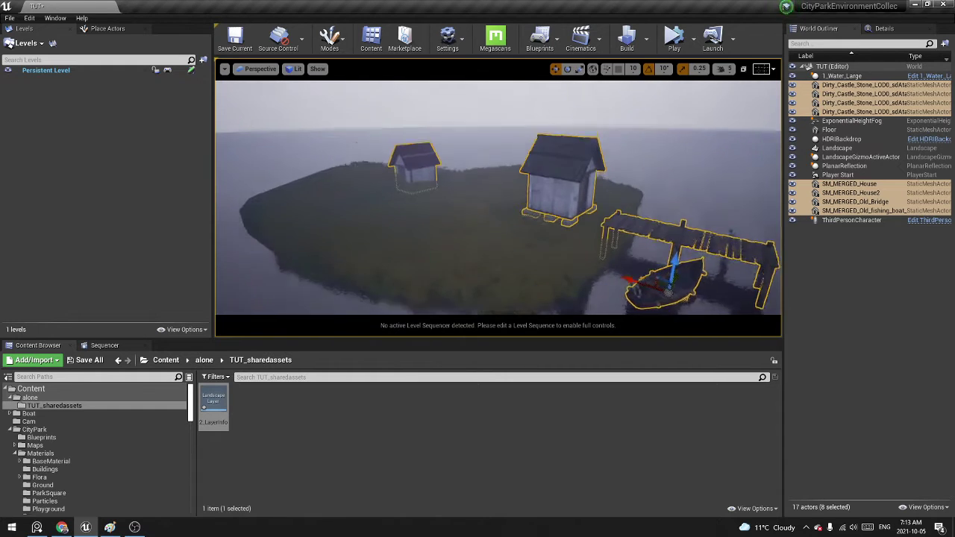
Move SM_MERGED_House2 to a new spot on the grass beside the larger house.
left_click(411, 157)
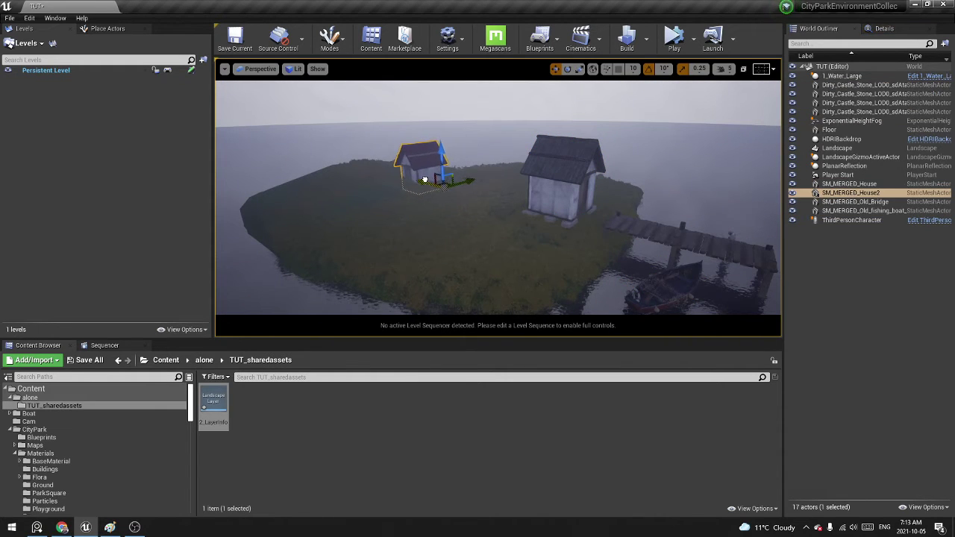
scroll(445, 189, "up", 4)
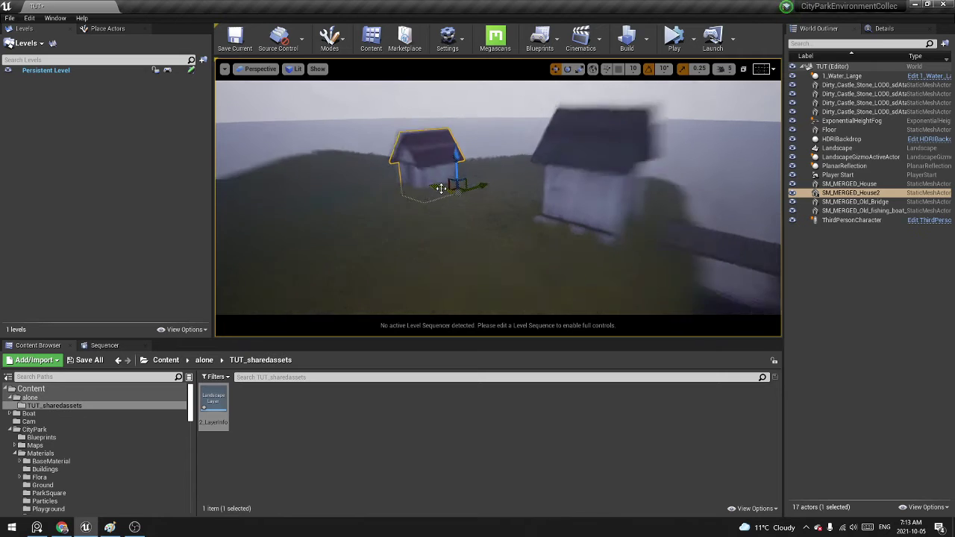
mouse_move(409, 173)
right_mouse_down()
mouse_move(401, 173)
mouse_move(433, 179)
mouse_move(422, 185)
right_mouse_up()
left_click_drag(423, 185, 479, 162)
Turn on Game View, frame the island with its pier and boat, create a CineCameraActor there and pilot it.
right_click_drag(555, 207, 551, 237)
key("g")
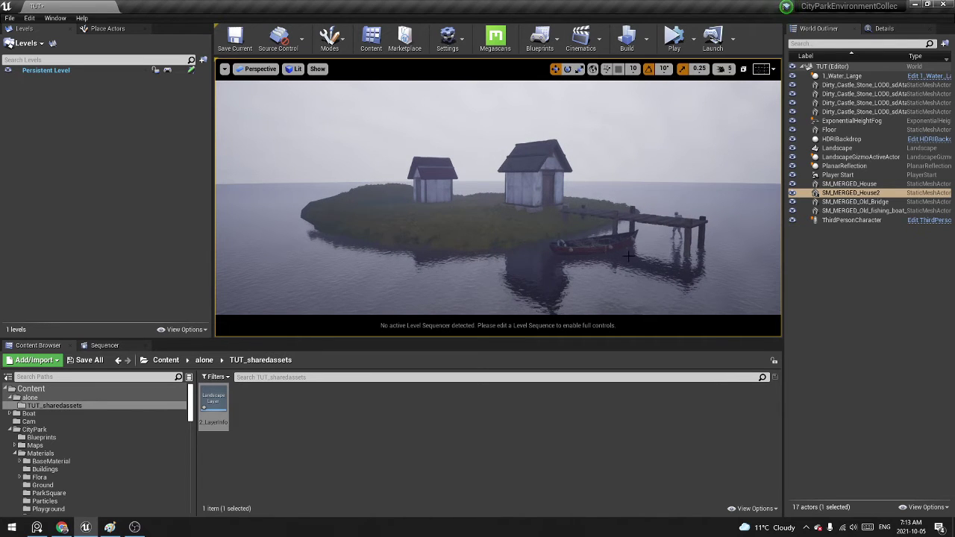
left_click_drag(628, 256, 647, 262, "alt")
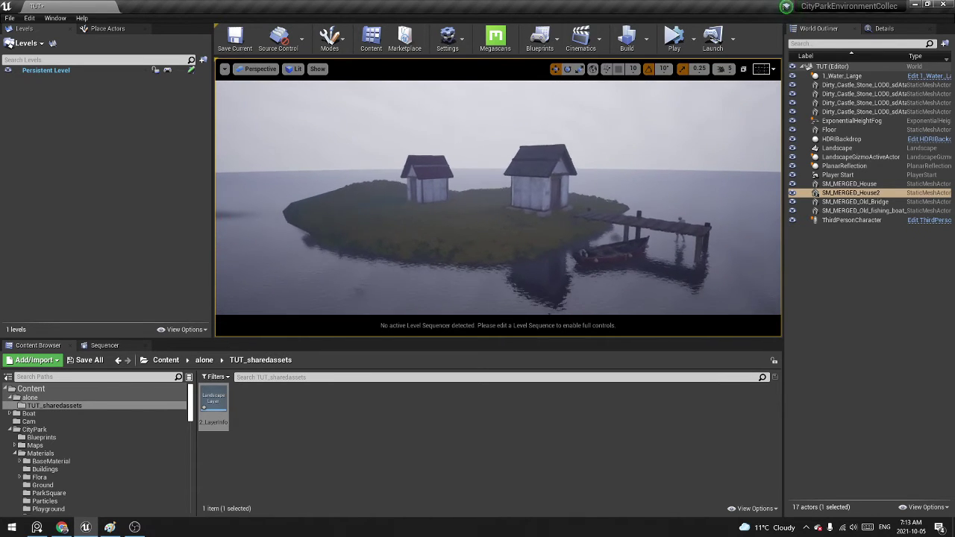
right_click_drag(618, 259, 614, 259)
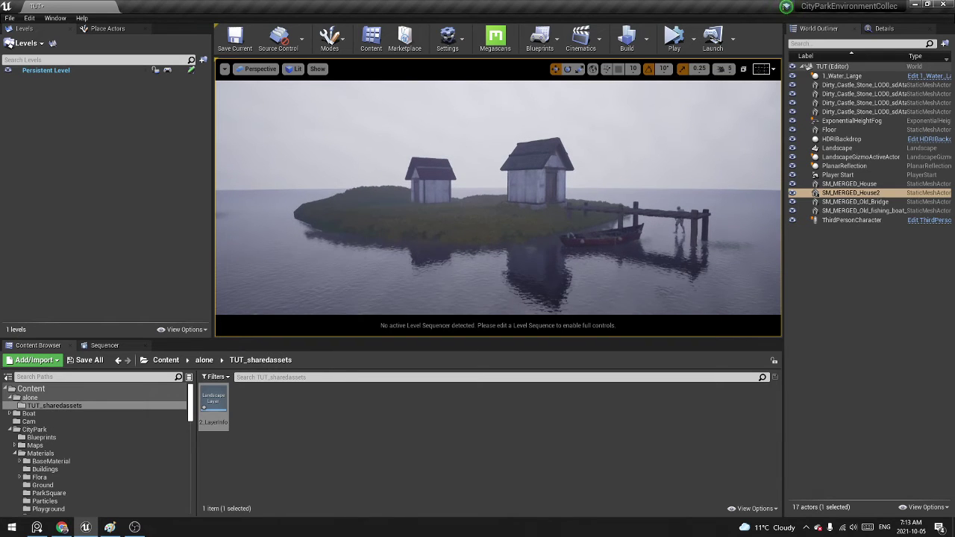
left_click(224, 69)
mouse_move(267, 250)
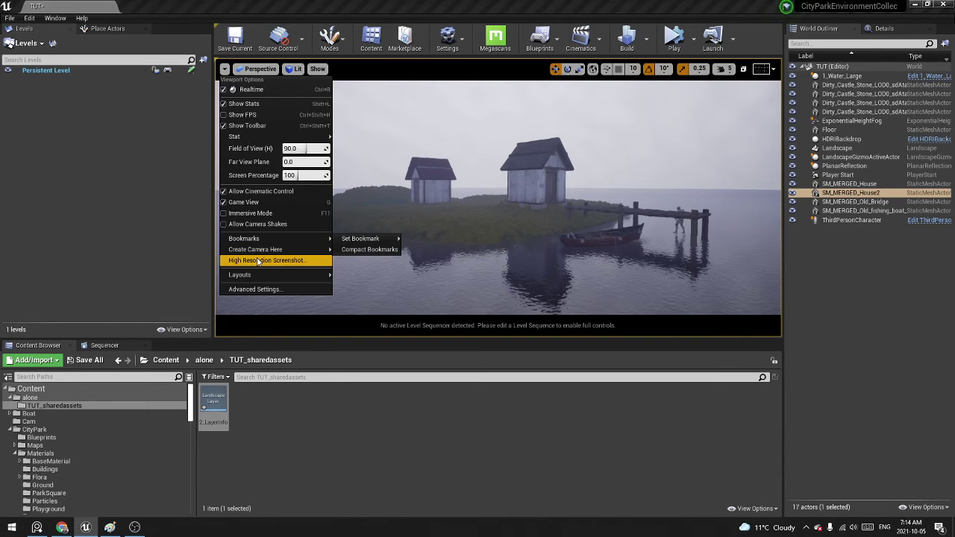
left_click(364, 261)
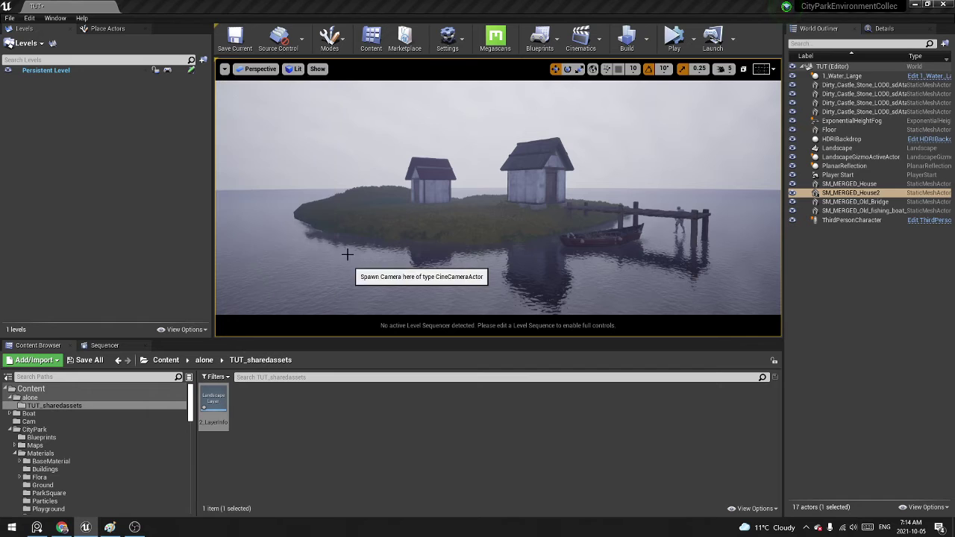
left_click(224, 68)
left_click(244, 70)
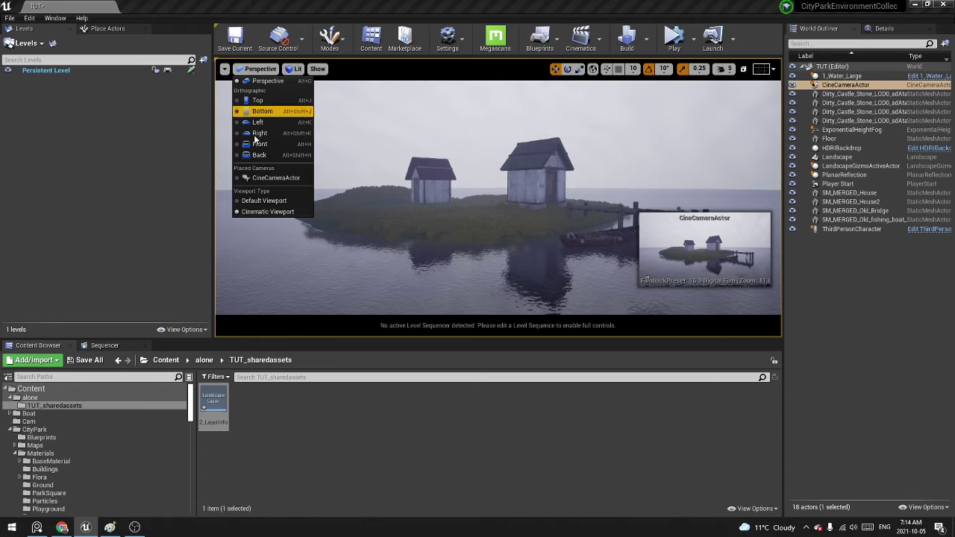
left_click(263, 177)
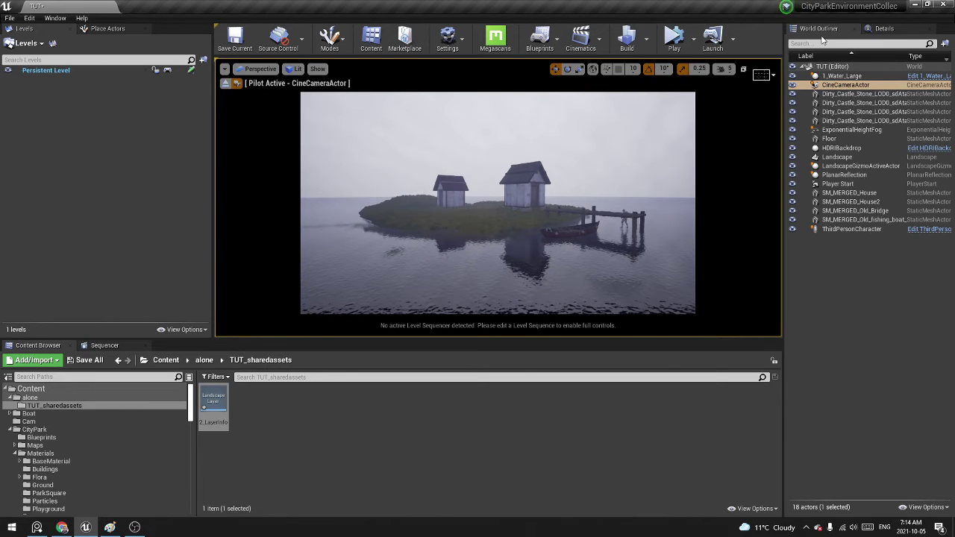
Set the CineCameraActor's Current Aperture to 4.2 and preview the shot in immersive full-screen view.
left_click(884, 30)
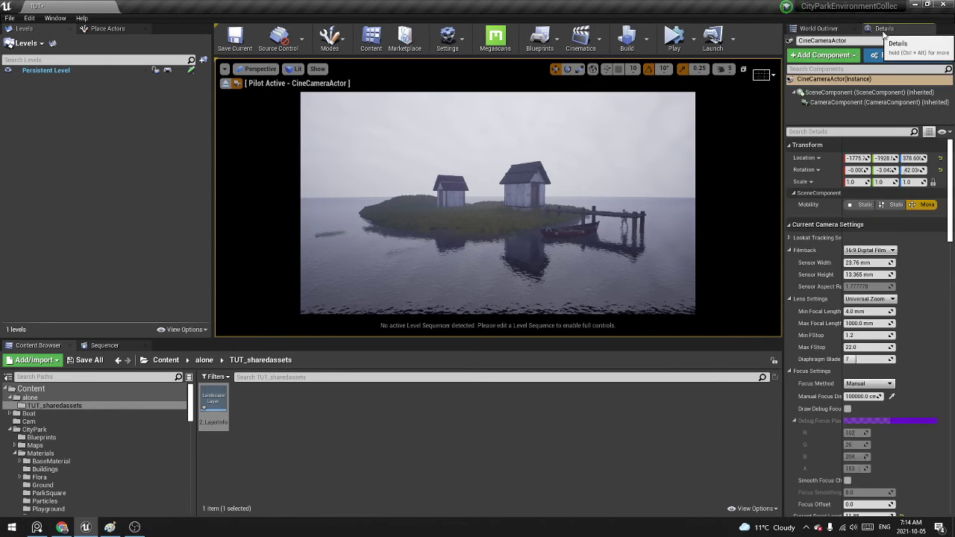
scroll(878, 384, "down", 5)
left_click(856, 450)
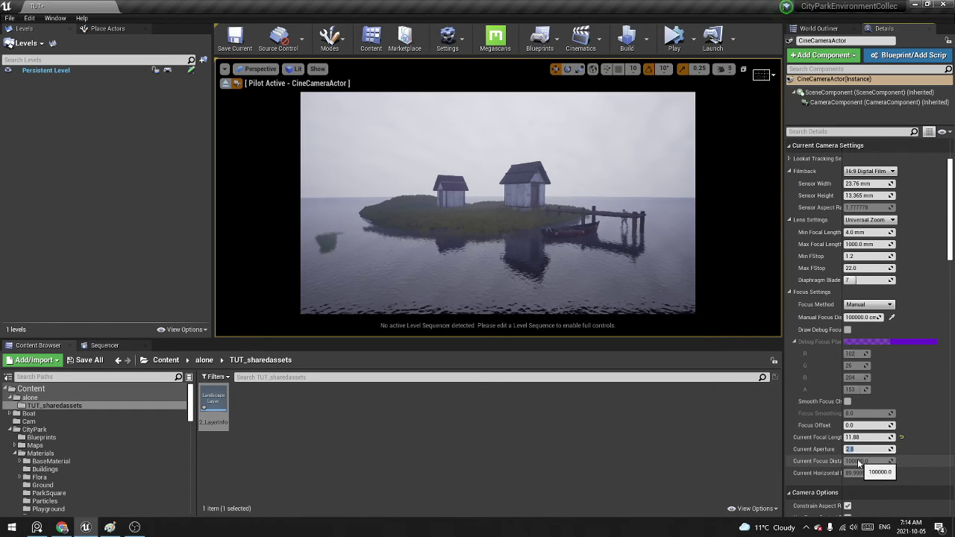
type("4")
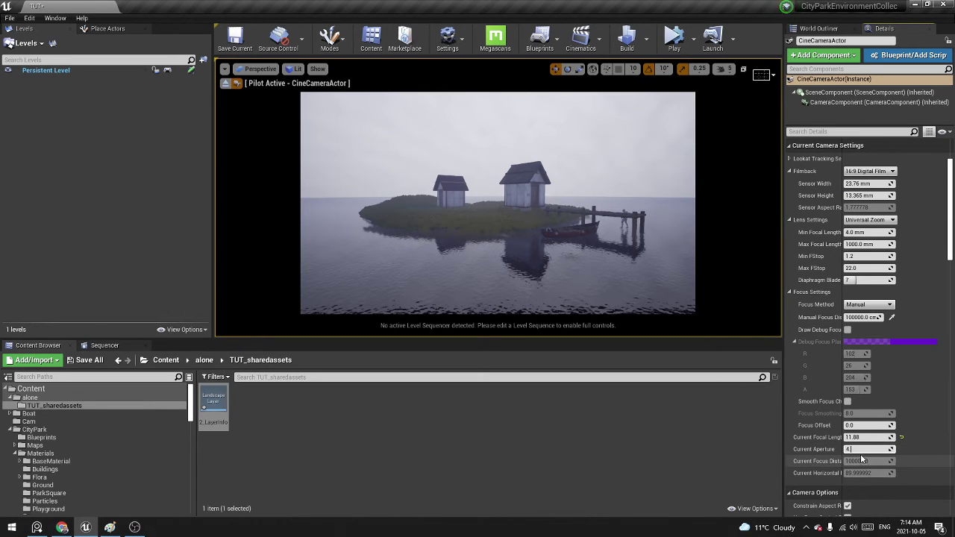
type(".2")
key("Return")
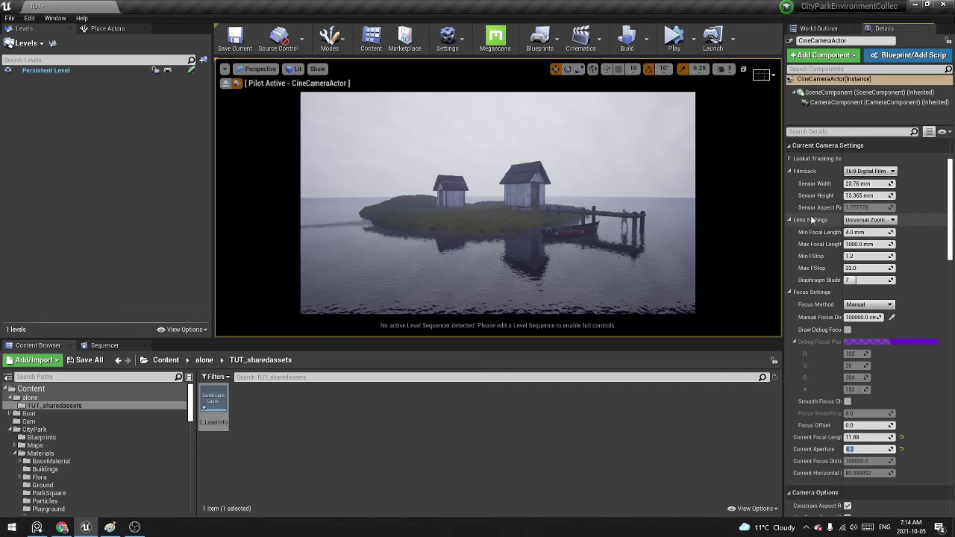
key("F11")
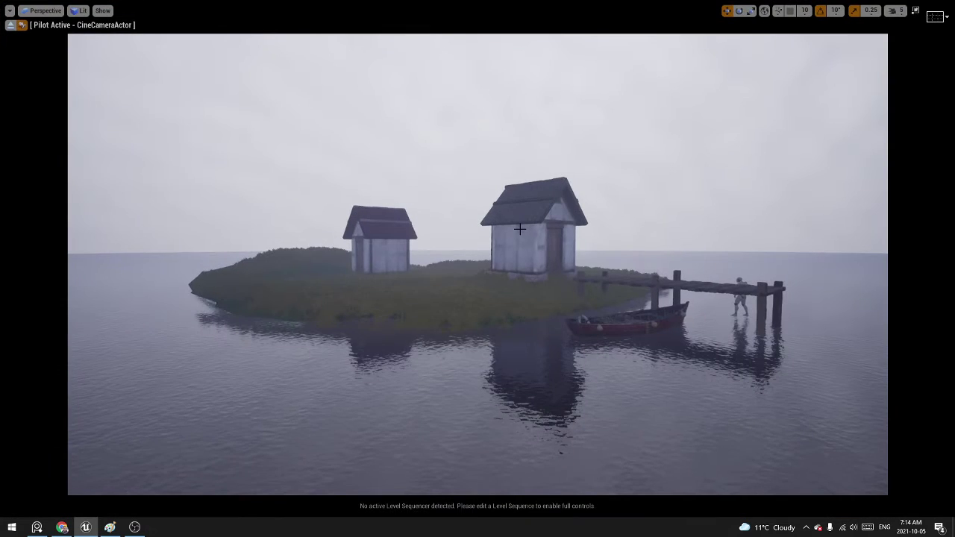
key("F11")
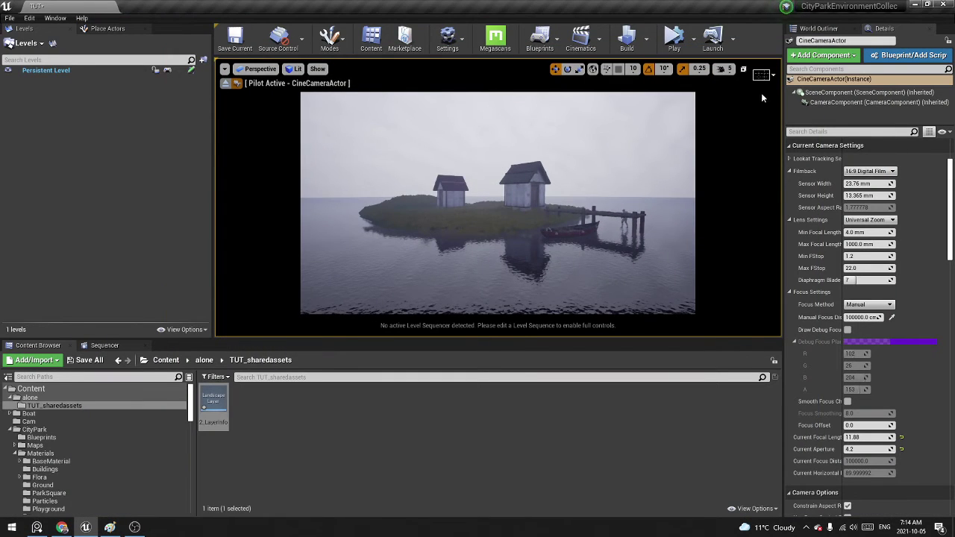
Find the Directional Light among the placeable actors and add it to the scene.
left_click(91, 30)
left_click(32, 42)
type("ref")
key("BackSpace")
key("BackSpace")
key("BackSpace")
type("d")
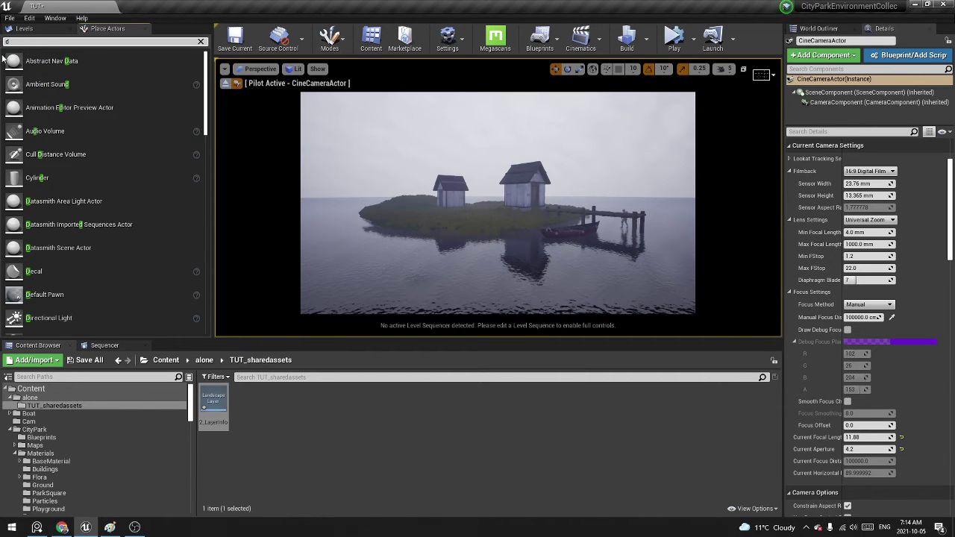
type("ir")
left_click_drag(48, 61, 556, 266)
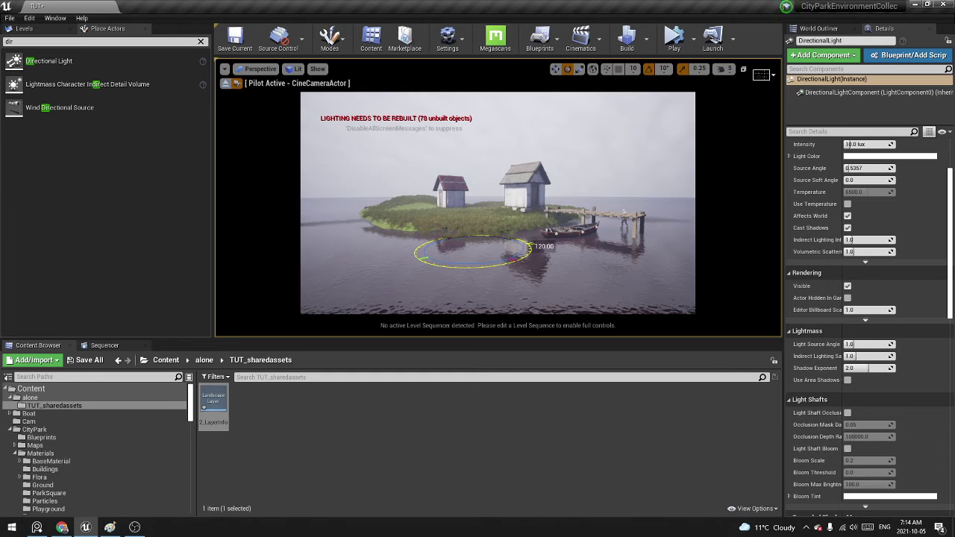
Rotate the directional light about -50 degrees around its vertical axis to light the house fronts, and hide the editor overlays.
key("g")
key("g")
key("g")
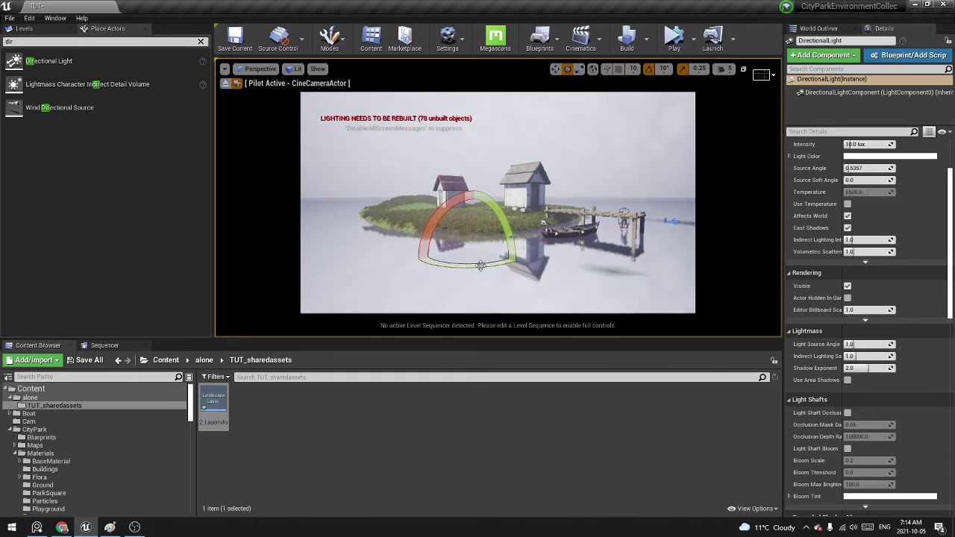
left_click_drag(469, 265, 418, 267)
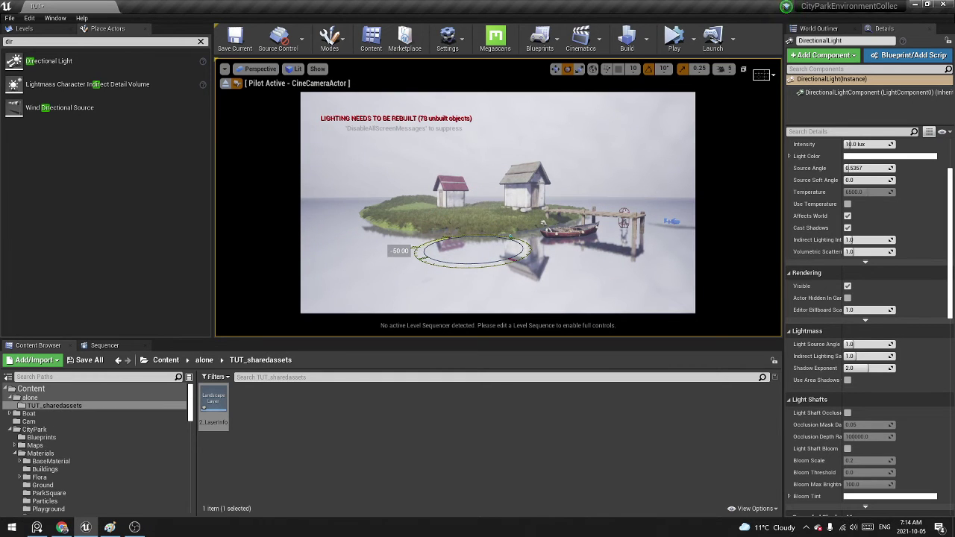
left_click_drag(499, 220, 444, 259)
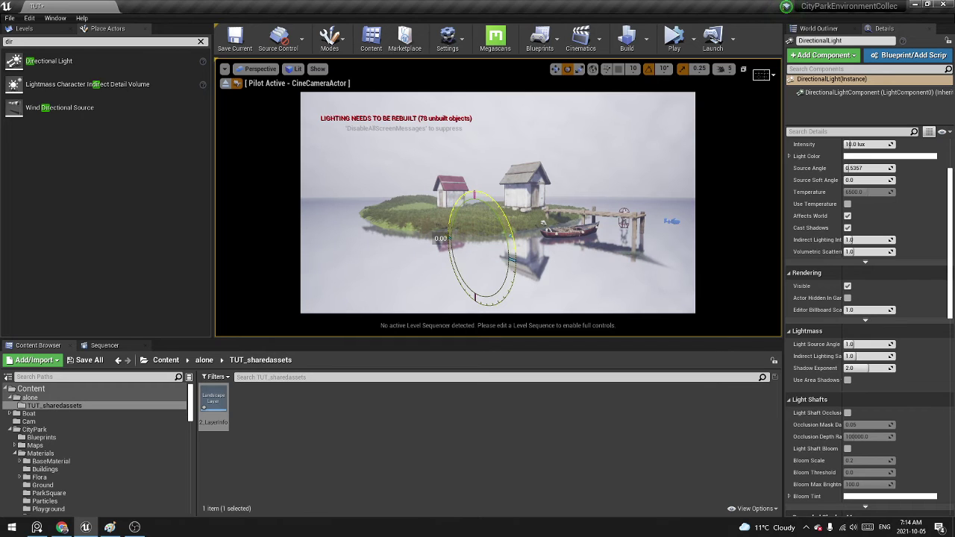
key("g")
key("g")
key("g")
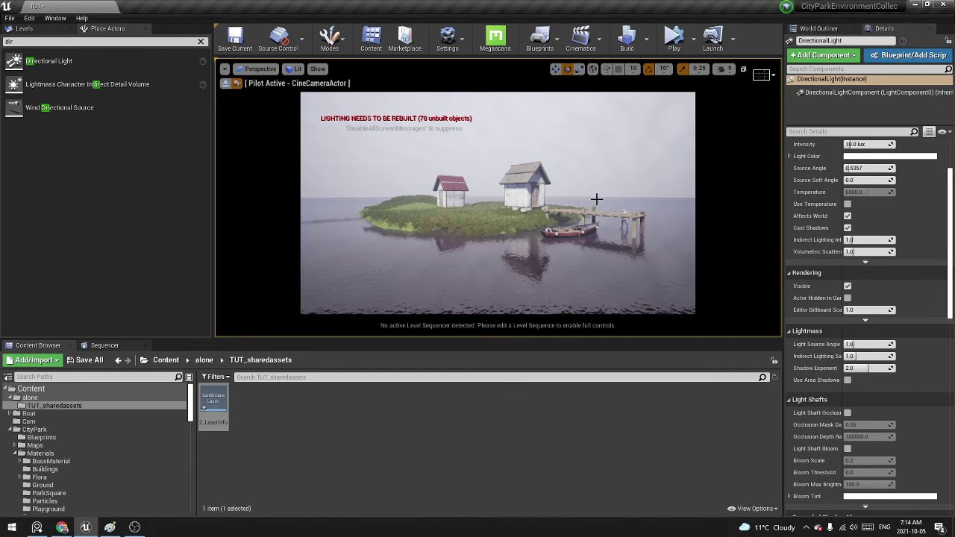
Set the directional light's intensity to 3.0 lux and tint its light color a very pale blue, about sRGB F4FDFF.
scroll(847, 166, "up", 3)
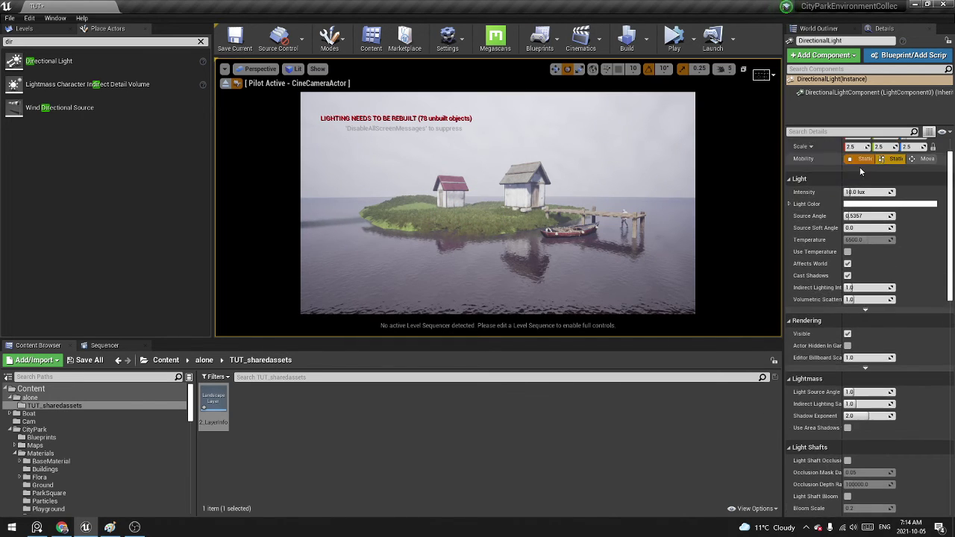
left_click(862, 192)
key("Return")
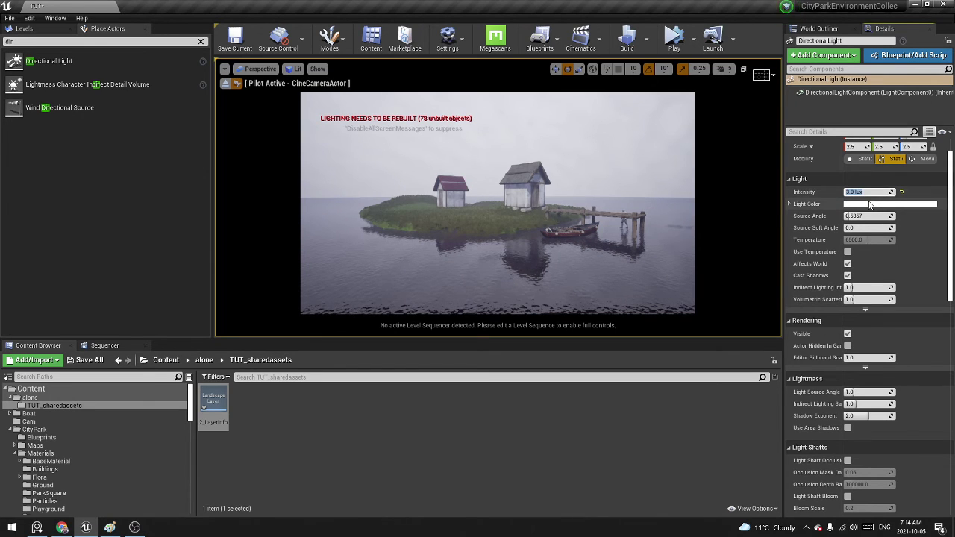
left_click(869, 205)
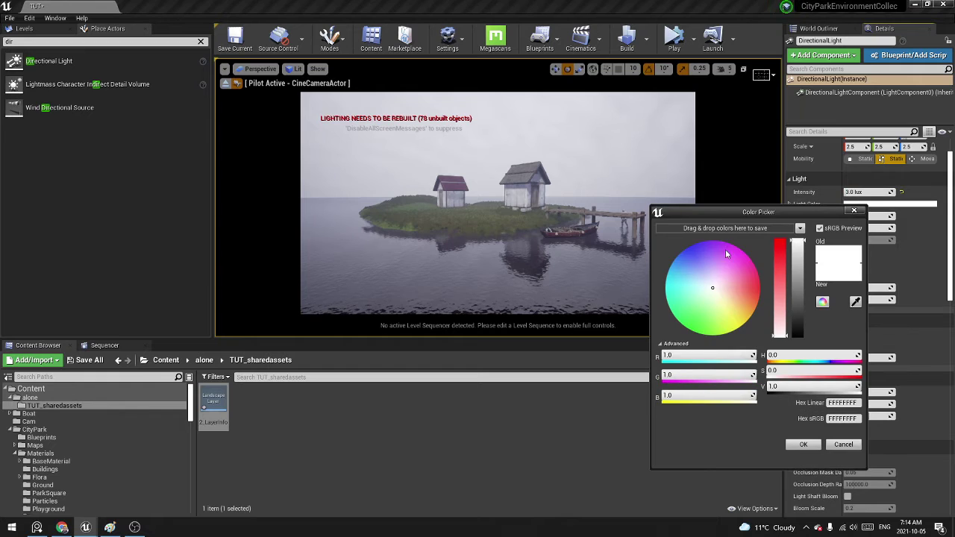
left_click_drag(714, 290, 710, 290)
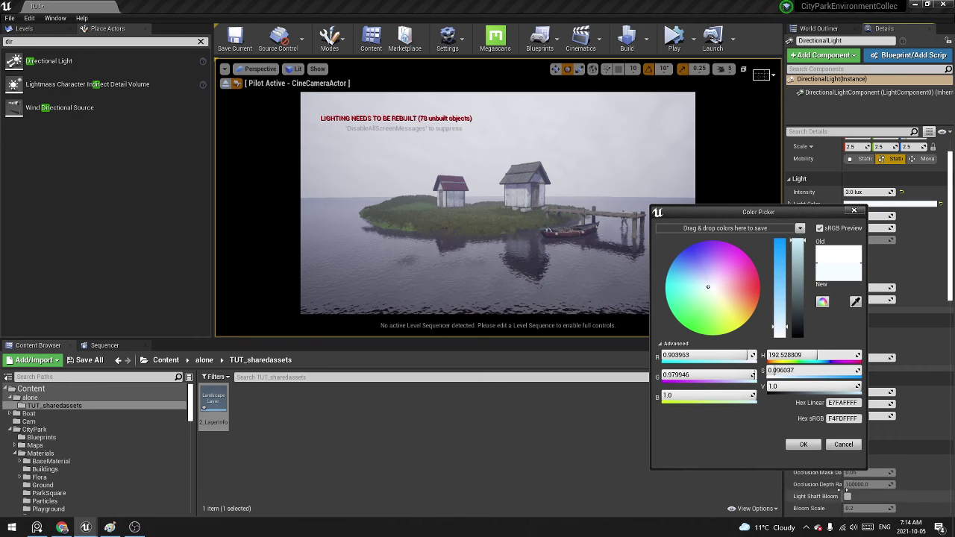
left_click(803, 444)
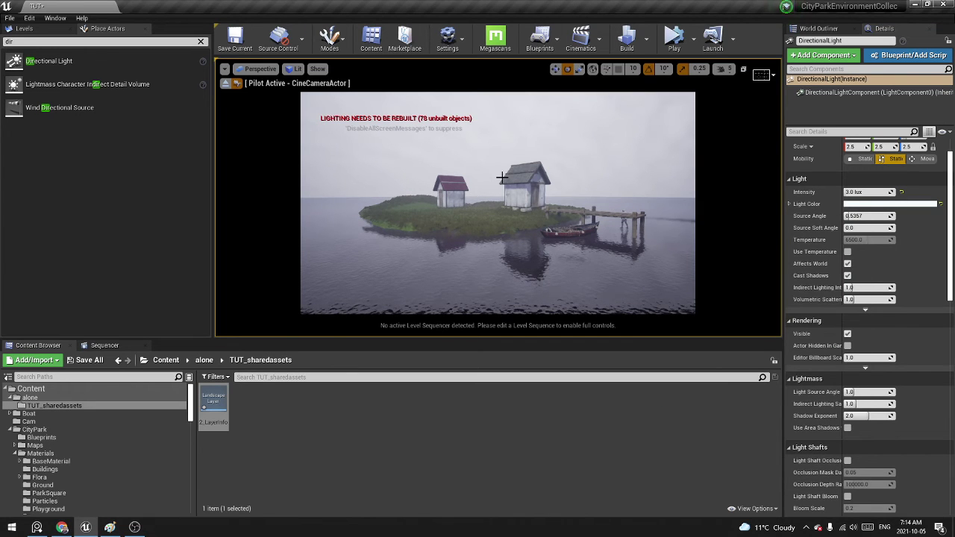
Reframe the piloted cine camera slightly closer to the island, keeping both houses, the pier and the boat in the shot.
key("g")
key("g")
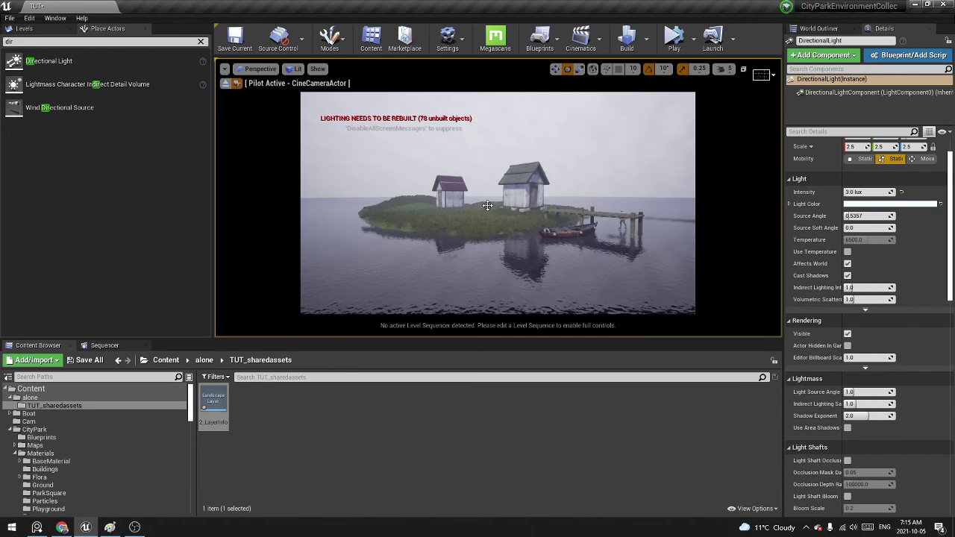
mouse_move(489, 216)
left_mouse_down("alt")
mouse_move(490, 267)
mouse_move(489, 211)
left_mouse_up("alt")
mouse_move(493, 199)
right_mouse_down()
mouse_move(493, 208)
mouse_move(493, 199)
right_mouse_up()
key("ctrl+l")
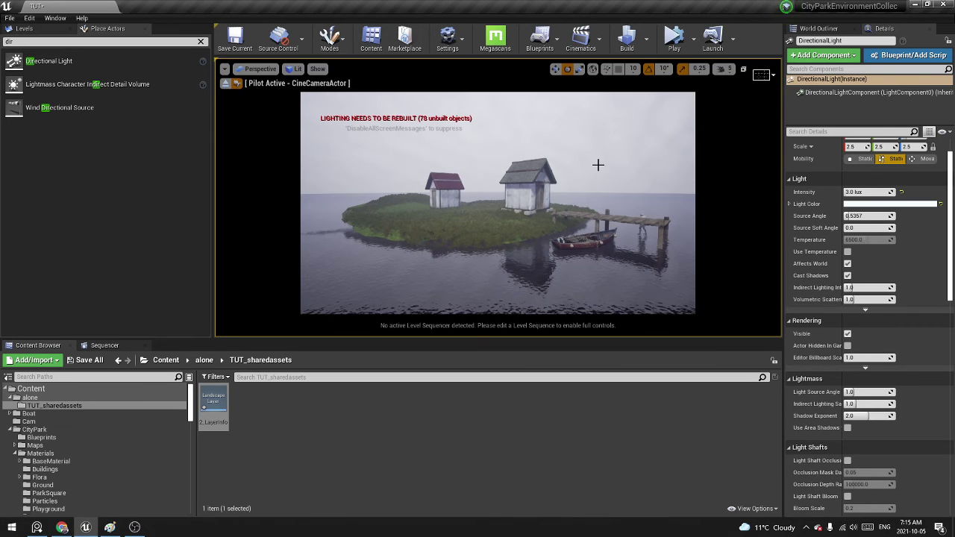
left_click_drag(612, 153, 605, 145, "alt")
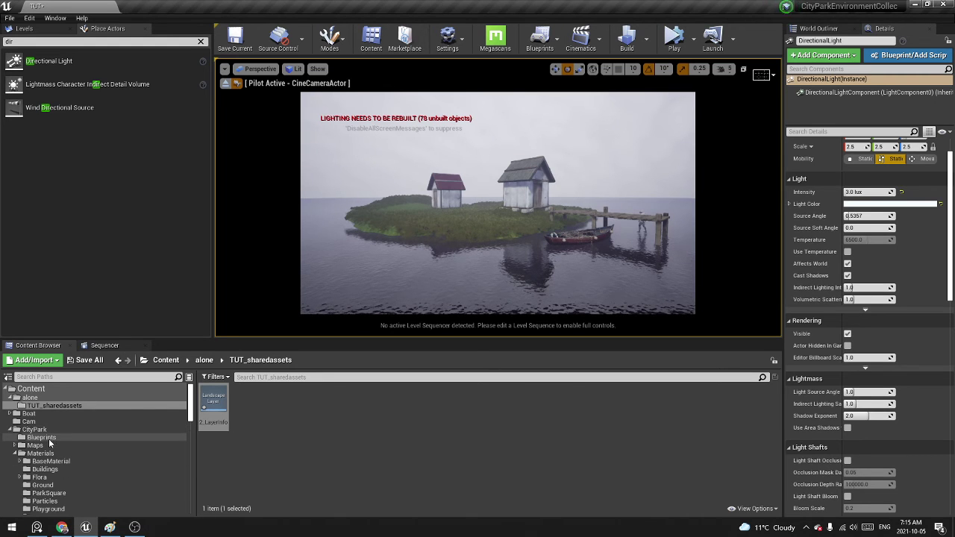
left_click(39, 477)
left_click(43, 485)
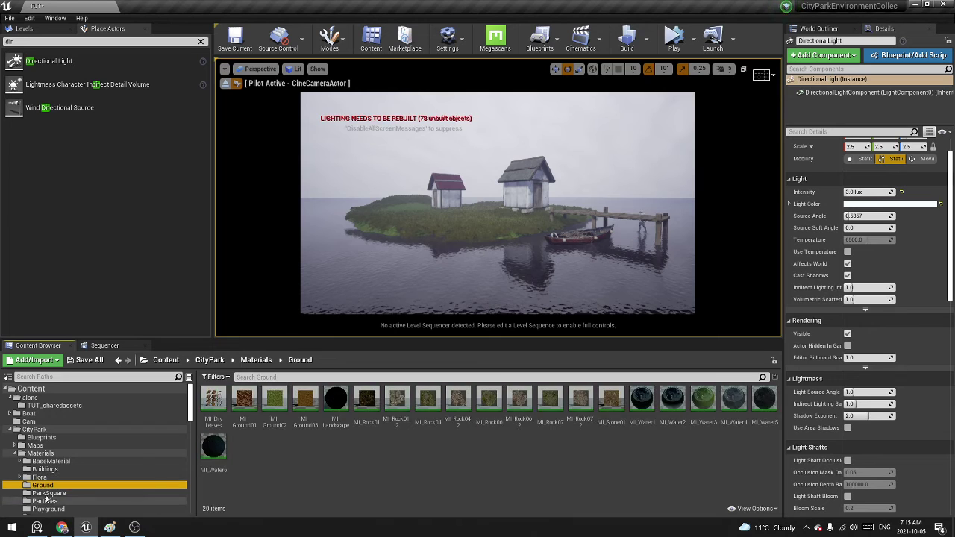
left_click(38, 478)
left_click(20, 477)
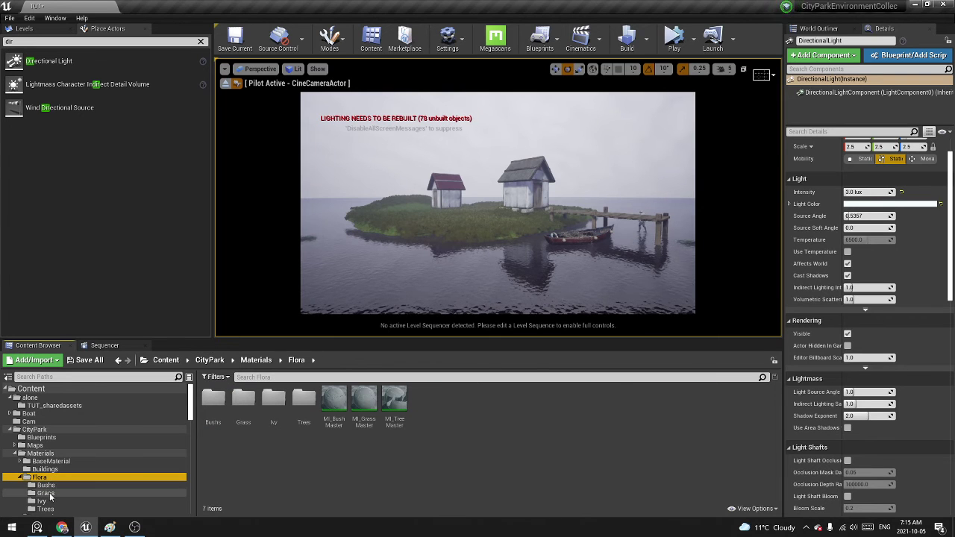
left_click(44, 509)
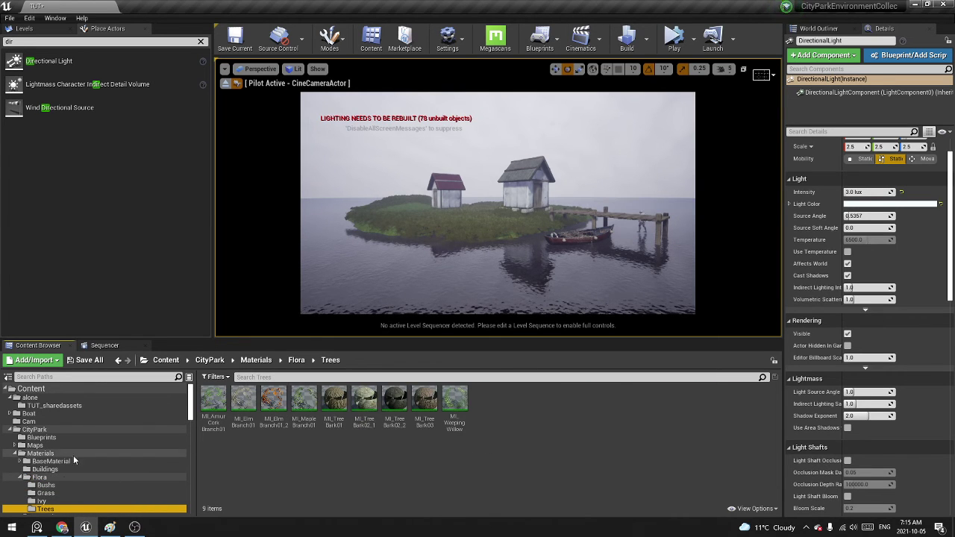
left_click(16, 454)
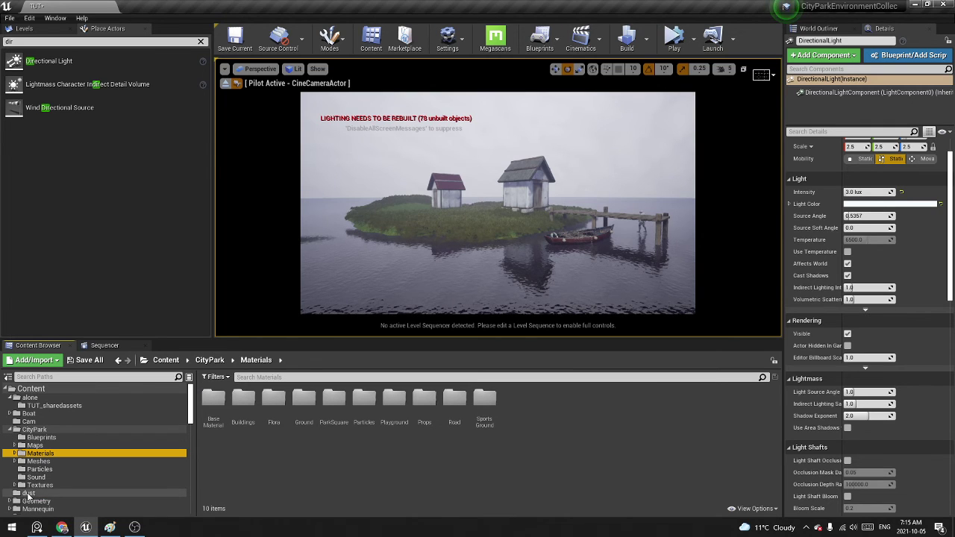
Open CityPark's Meshes > Flora > Trees folder and place the SM_Elm08 tree on the island beside the red-roofed house.
left_click(33, 429)
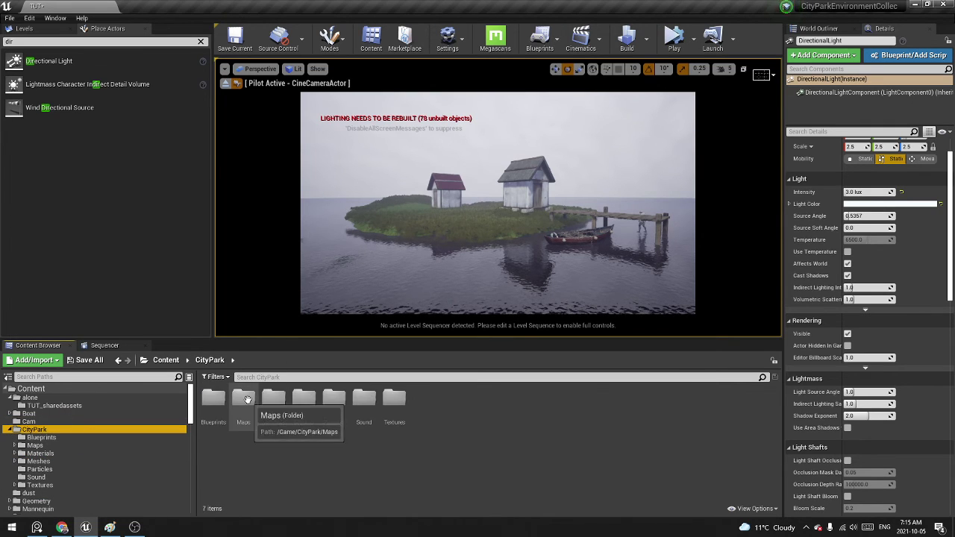
double_click(304, 399)
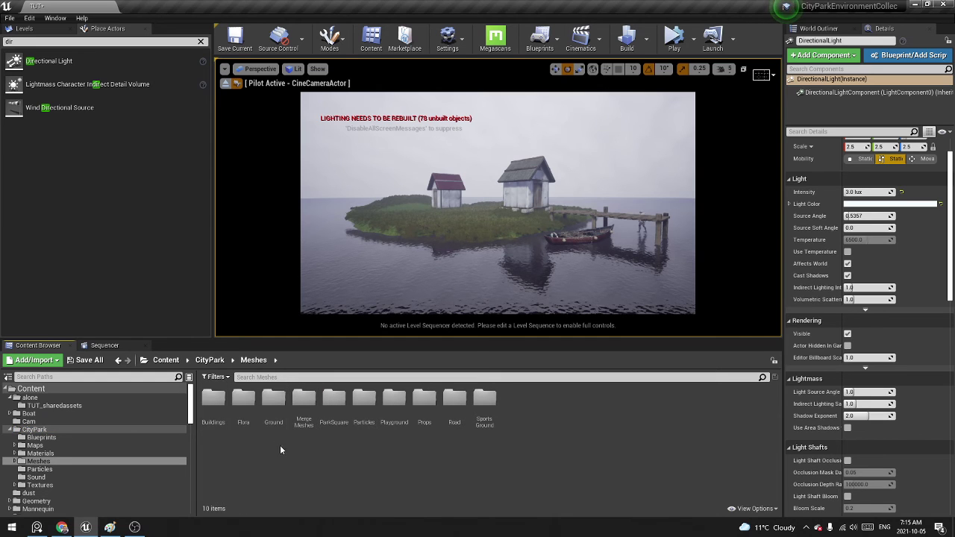
double_click(247, 399)
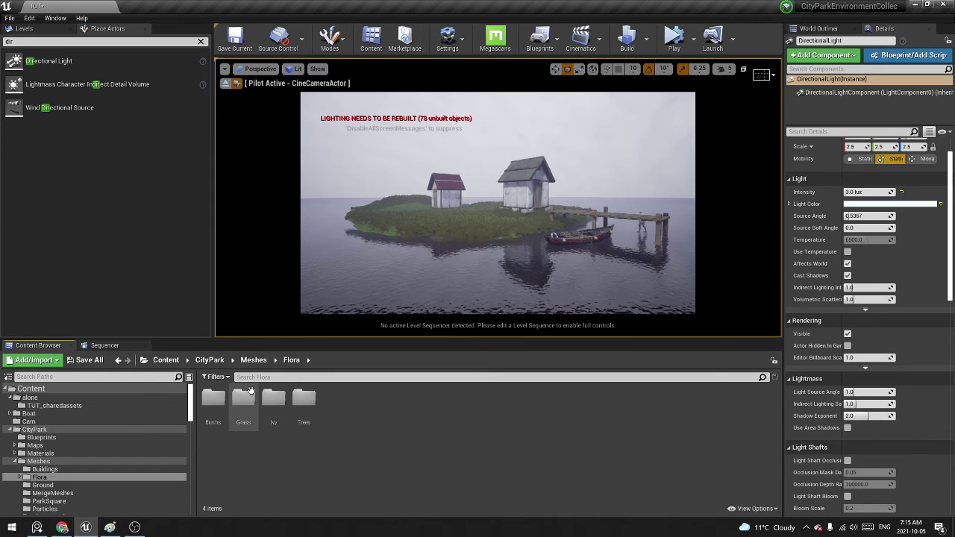
double_click(298, 395)
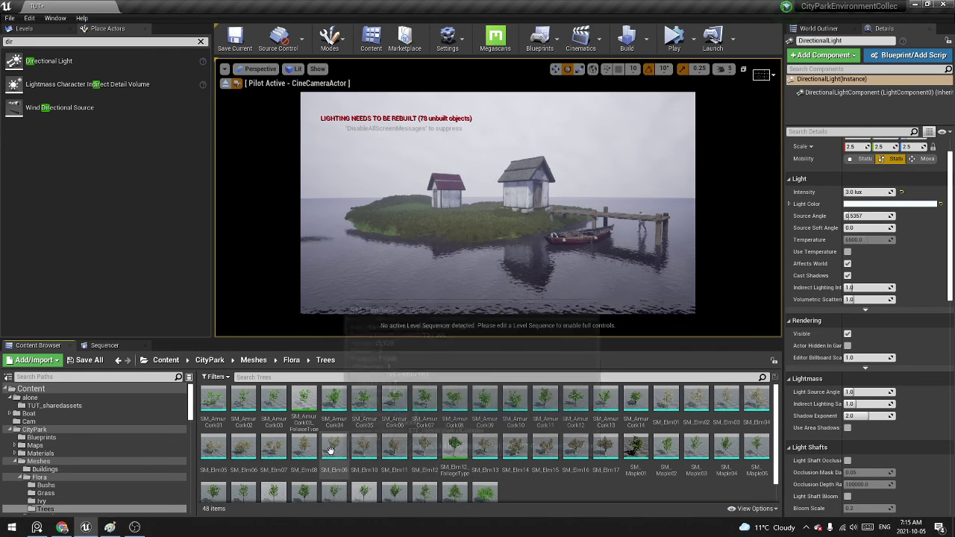
left_click_drag(304, 447, 406, 213)
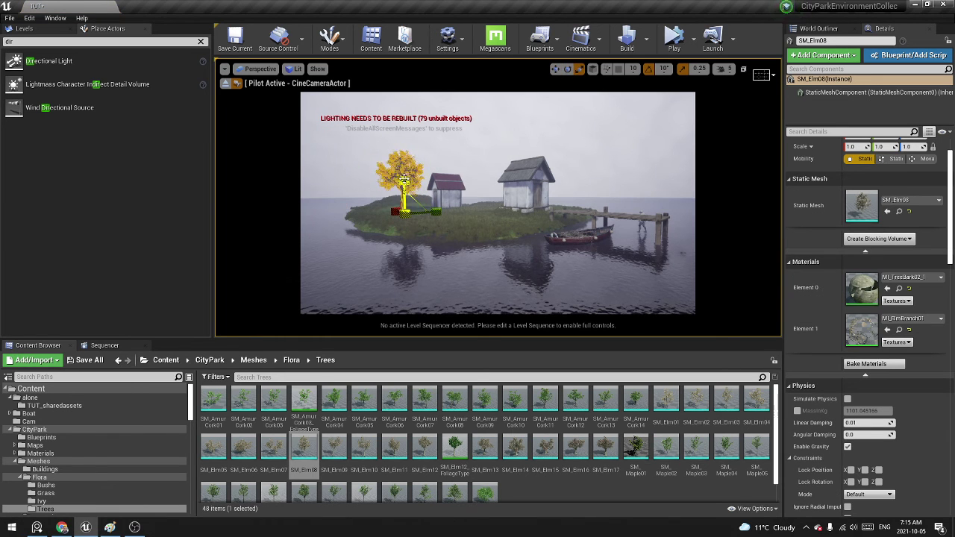
Stretch the SM_Elm08 tree to a vertical scale of 1.5 and tilt it slightly outward, away from the red-roofed house.
mouse_move(403, 179)
left_mouse_down()
mouse_move(404, 155)
mouse_move(403, 163)
left_mouse_up()
key("g")
left_click(416, 215)
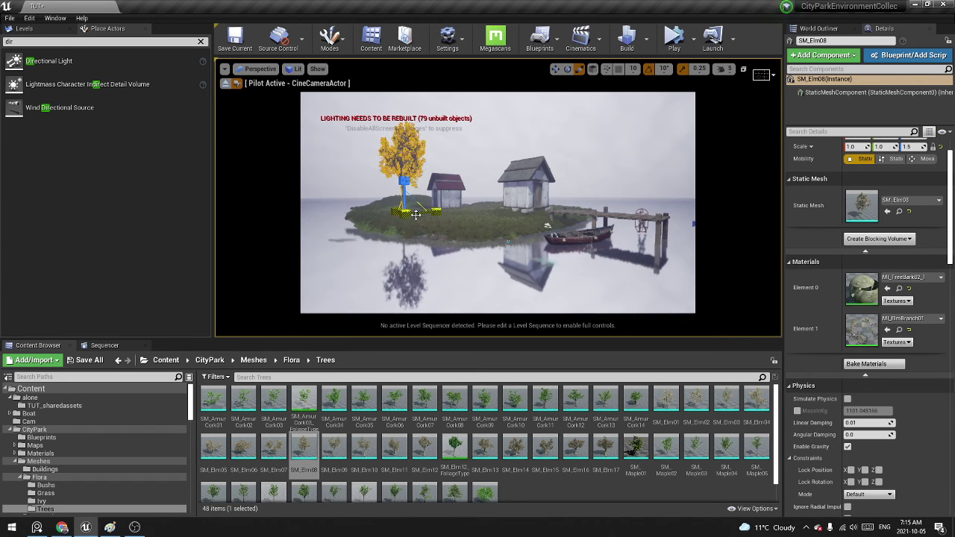
key("e")
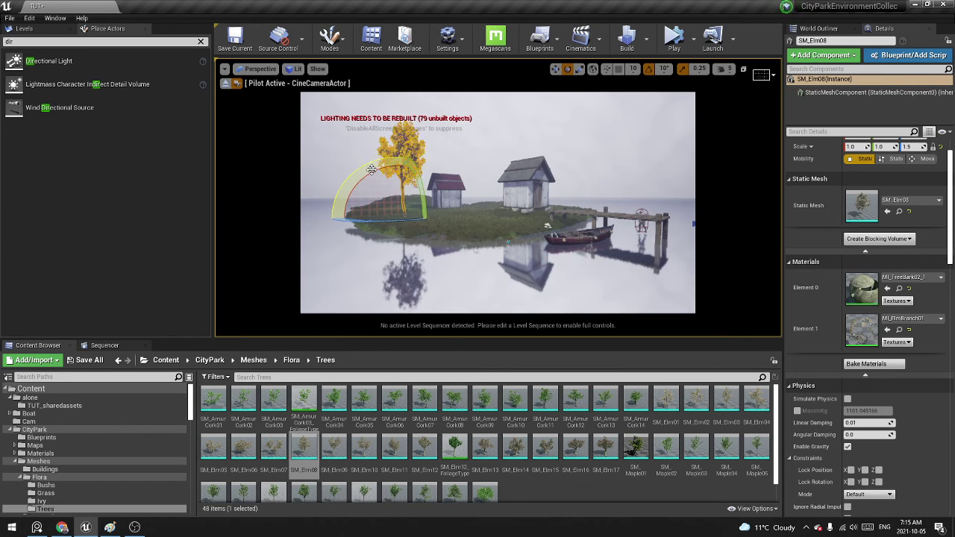
left_click_drag(359, 172, 350, 181)
Place the SM_Elm12 tree on the island between the two houses and check the composition without editor overlays, adjusting the camera framing slightly.
left_click_drag(515, 447, 521, 449)
left_click(695, 391)
left_click_drag(426, 445, 484, 211)
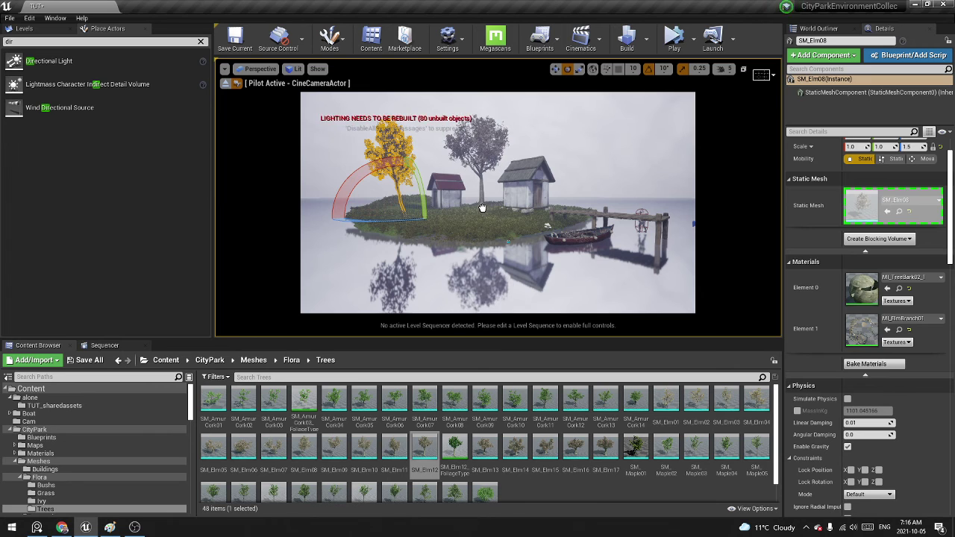
key("w")
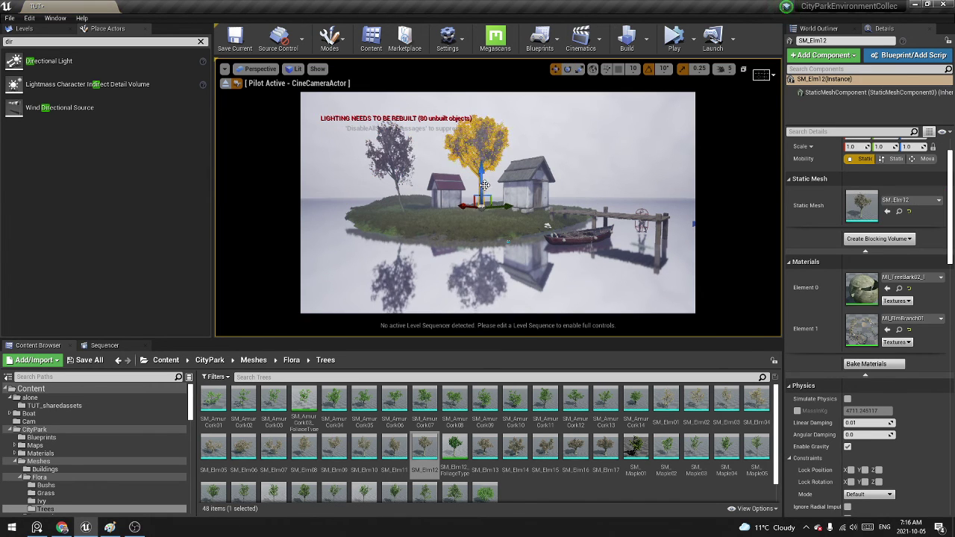
key("g")
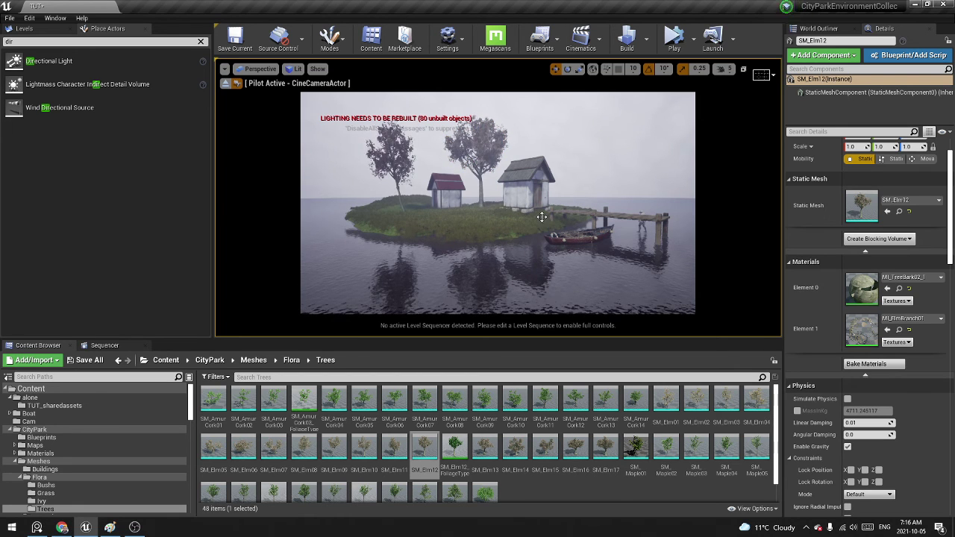
mouse_move(575, 224)
left_mouse_down("alt")
mouse_move(576, 198)
mouse_move(576, 221)
left_mouse_up("alt")
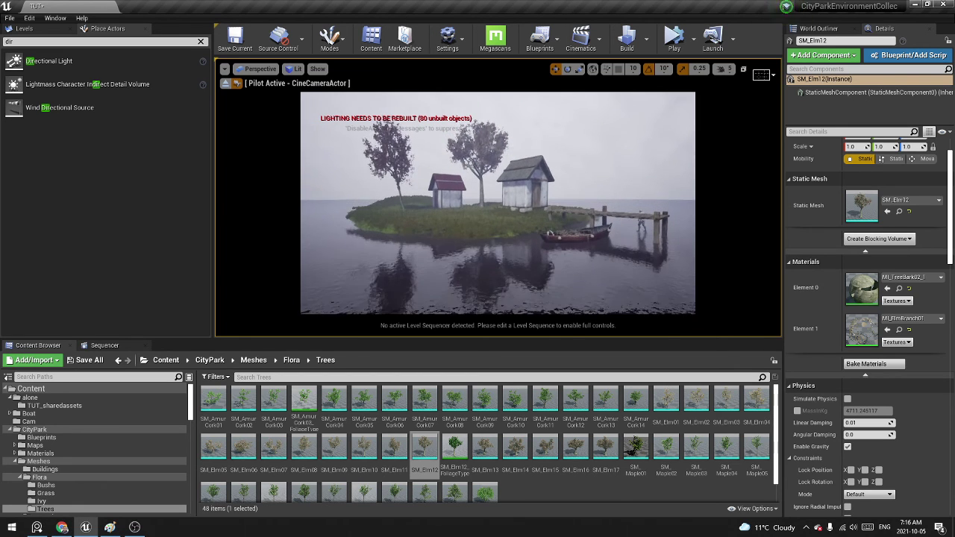